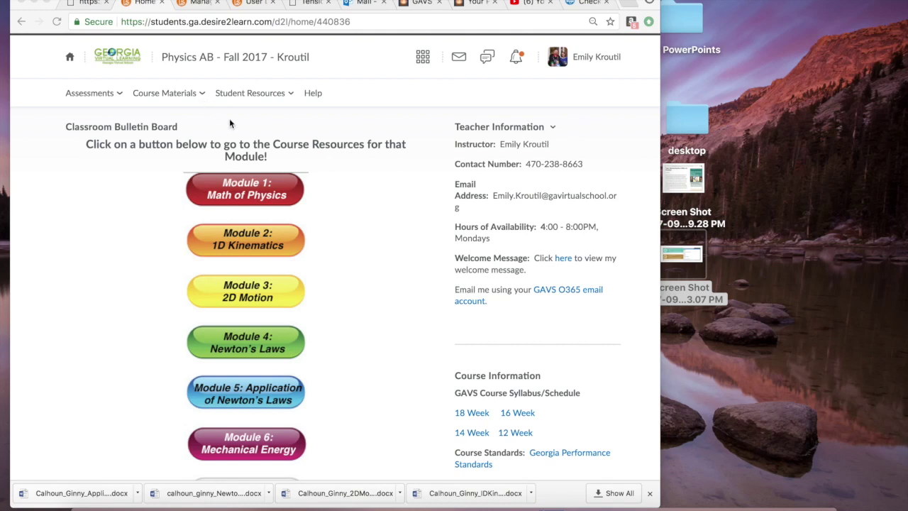
Open the course content for the Mechanical Waves and Sound module and go to its "Complete pages 1-4" lesson link
{"action": "left_click", "coordinate": [202, 94]}
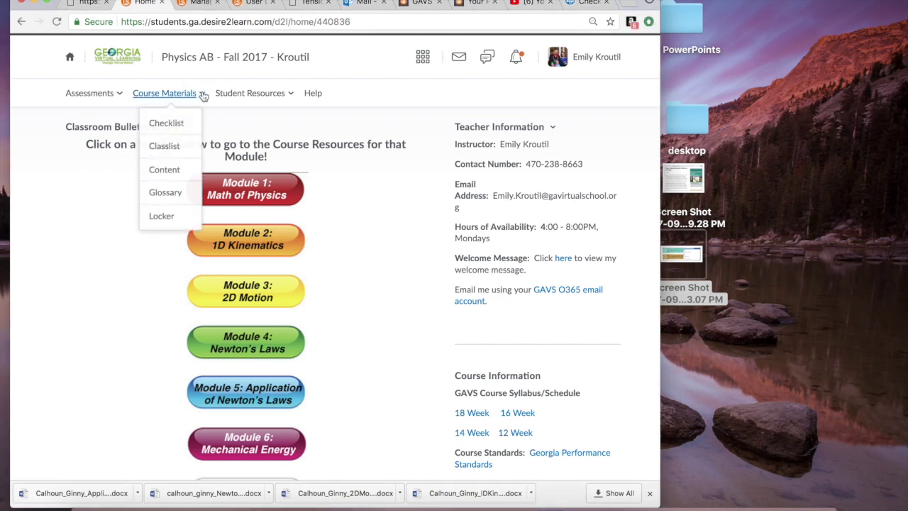
{"action": "left_click", "coordinate": [181, 171]}
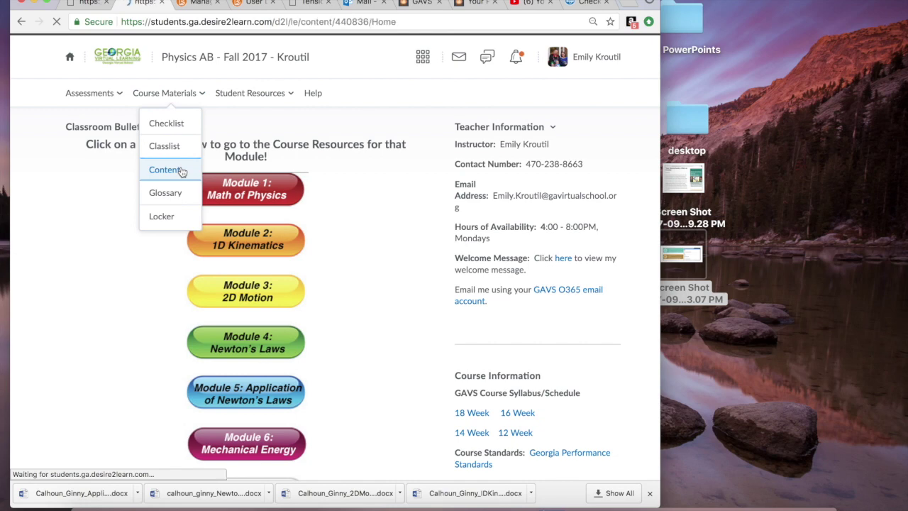
{"action": "scroll", "coordinate": [178, 250], "scroll_direction": "down", "scroll_amount": 2}
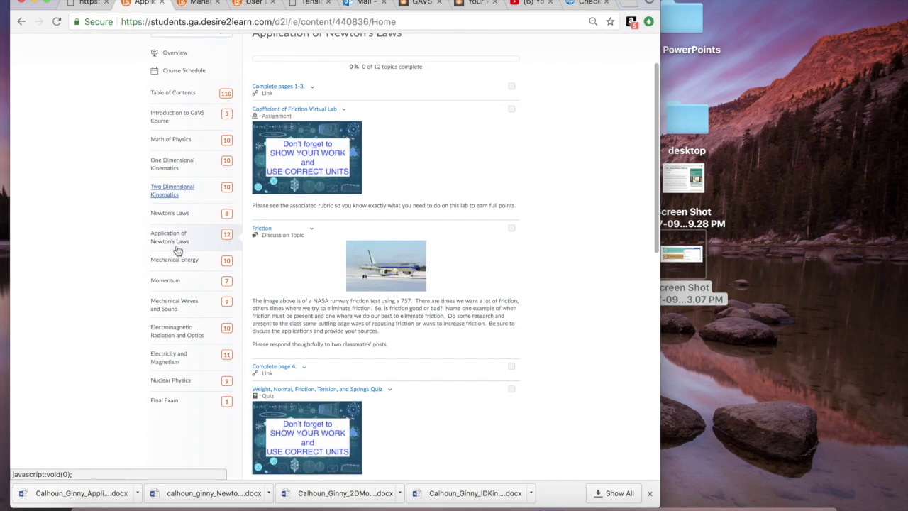
{"action": "left_click", "coordinate": [171, 307]}
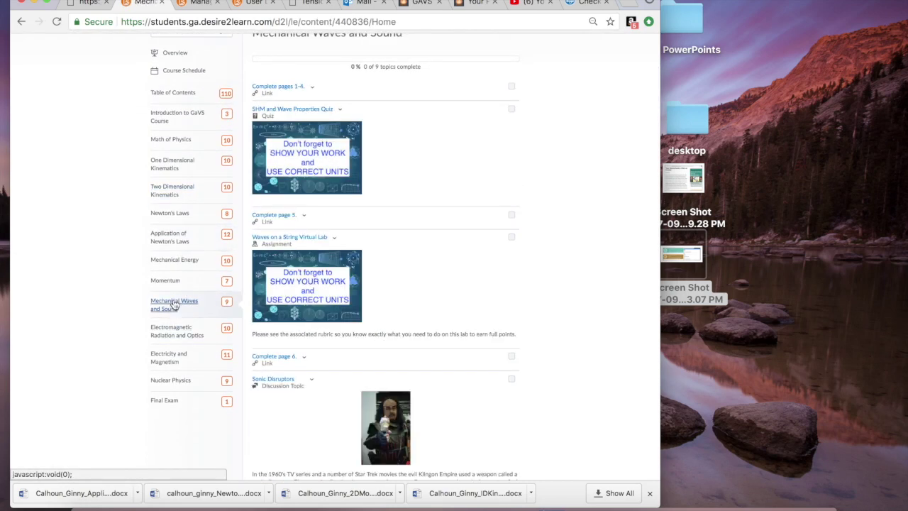
{"action": "left_click", "coordinate": [278, 86]}
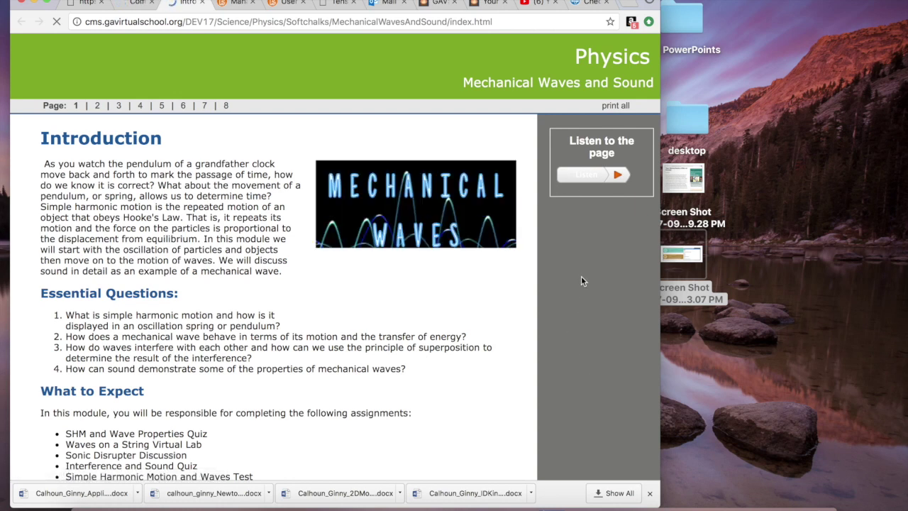
Go through lesson pages 2 to 5 and open the Waves on a String Virtual Lab Handout from the Wave Interference page
{"action": "left_click", "coordinate": [97, 105]}
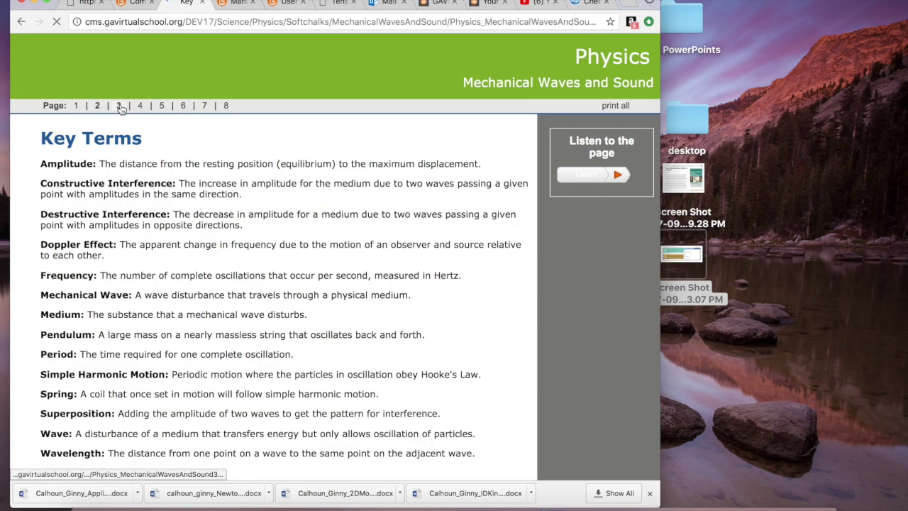
{"action": "left_click", "coordinate": [119, 105]}
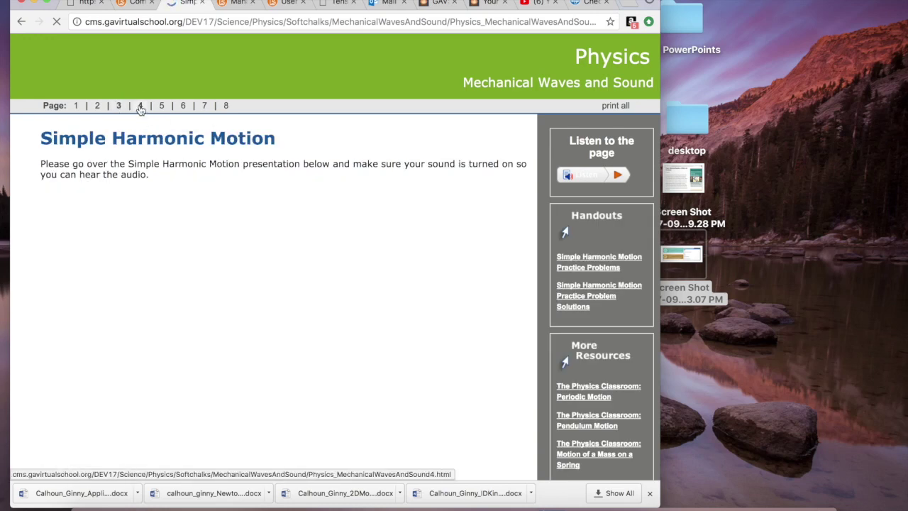
{"action": "left_click", "coordinate": [140, 107]}
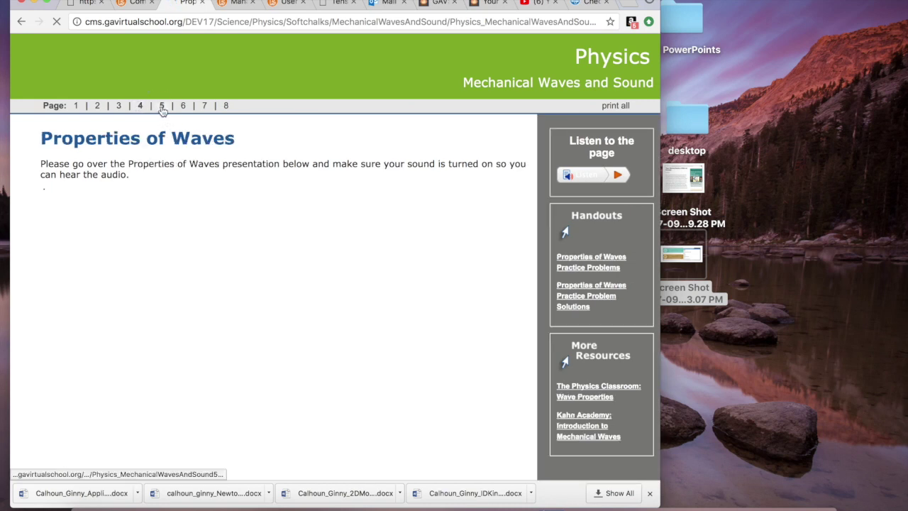
{"action": "left_click", "coordinate": [162, 110]}
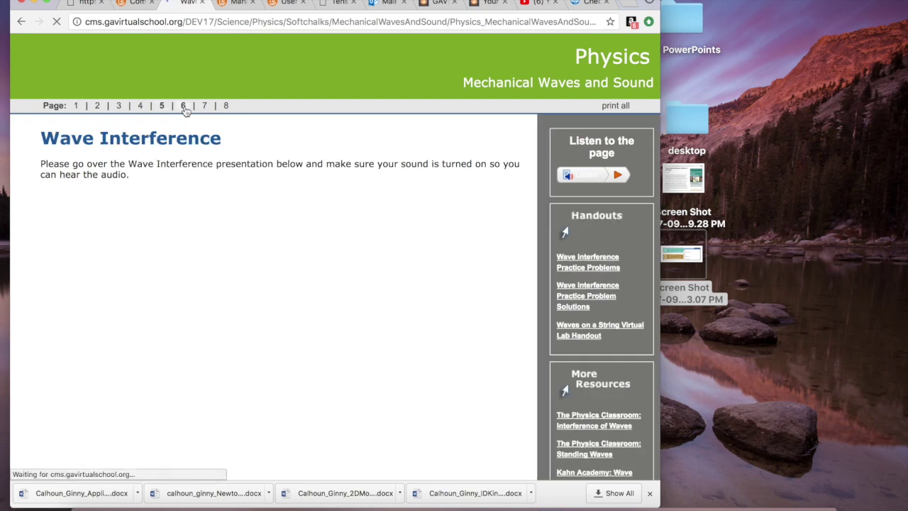
{"action": "left_click", "coordinate": [582, 338]}
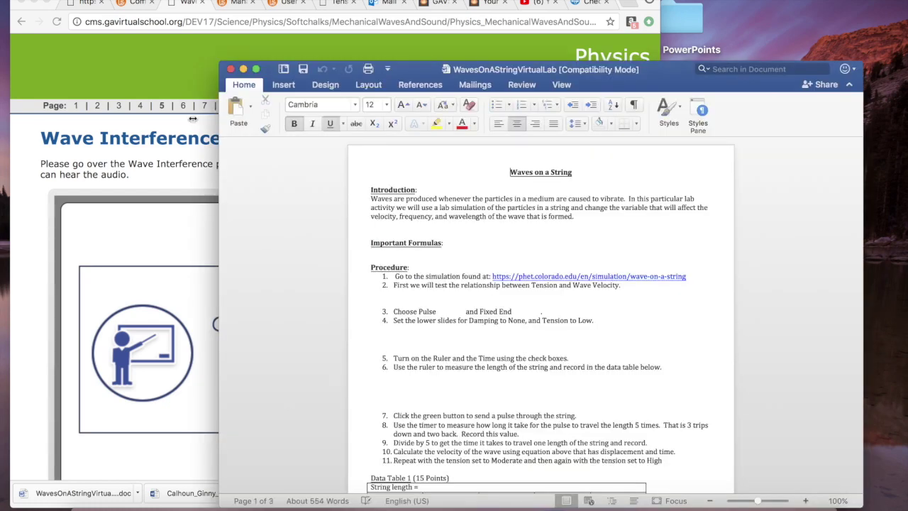
Hide the other applications and fit the WavesOnAStringVirtualLab document window to the right side of the screen at full height
{"action": "key", "text": "super+alt+h"}
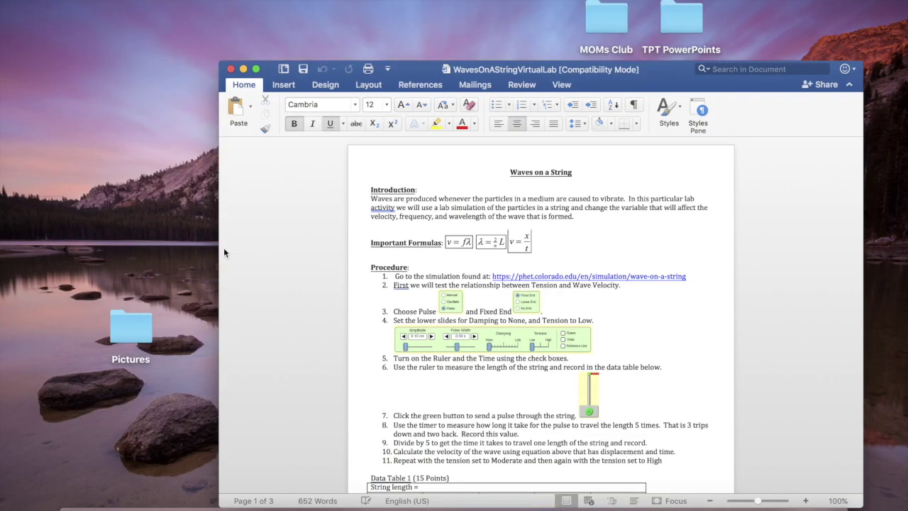
{"action": "left_click_drag", "start_coordinate": [220, 234], "coordinate": [468, 259]}
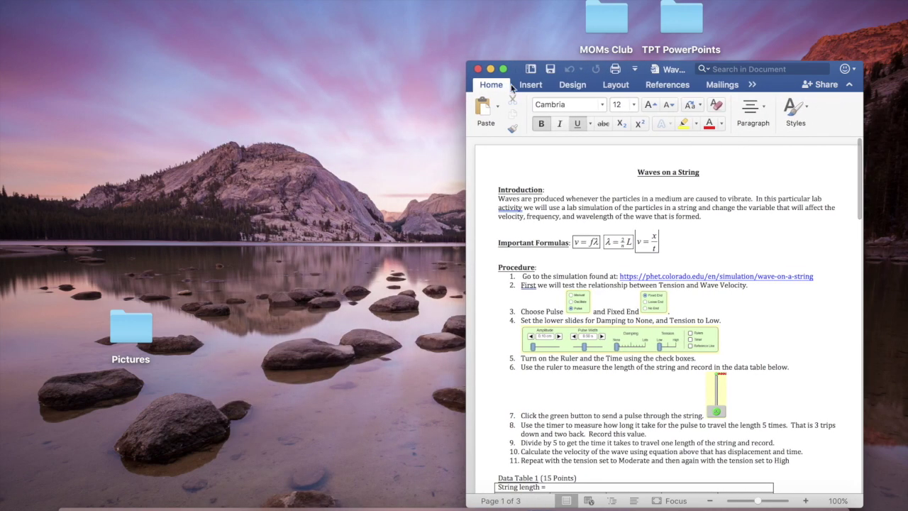
{"action": "left_click_drag", "start_coordinate": [522, 70], "coordinate": [568, 4]}
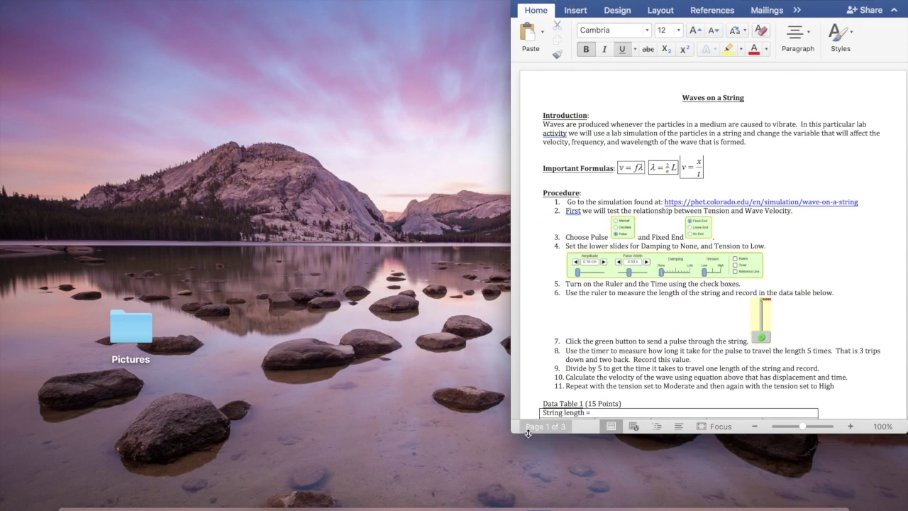
{"action": "left_click_drag", "start_coordinate": [512, 434], "coordinate": [513, 506]}
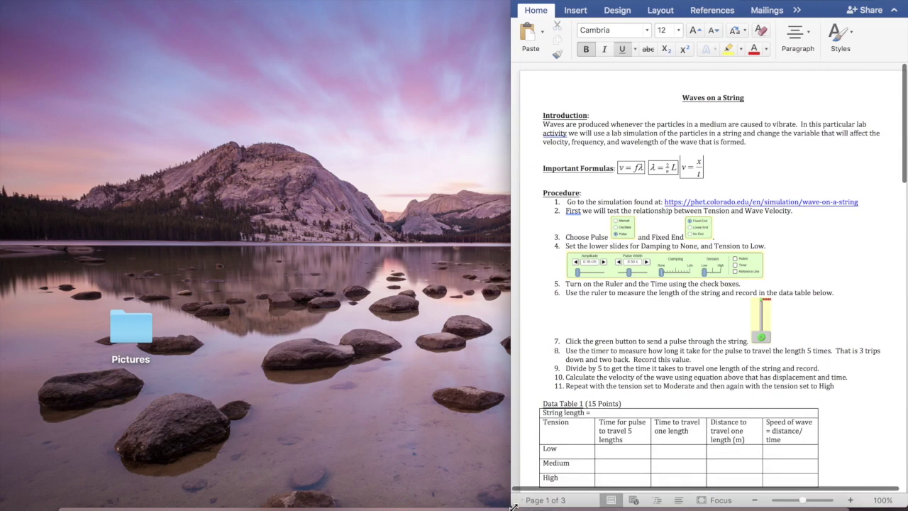
Download the Wave on a String simulation through the PhET link in procedure step 1 and open wave-on-a-string_en.html
{"action": "left_click", "coordinate": [689, 205]}
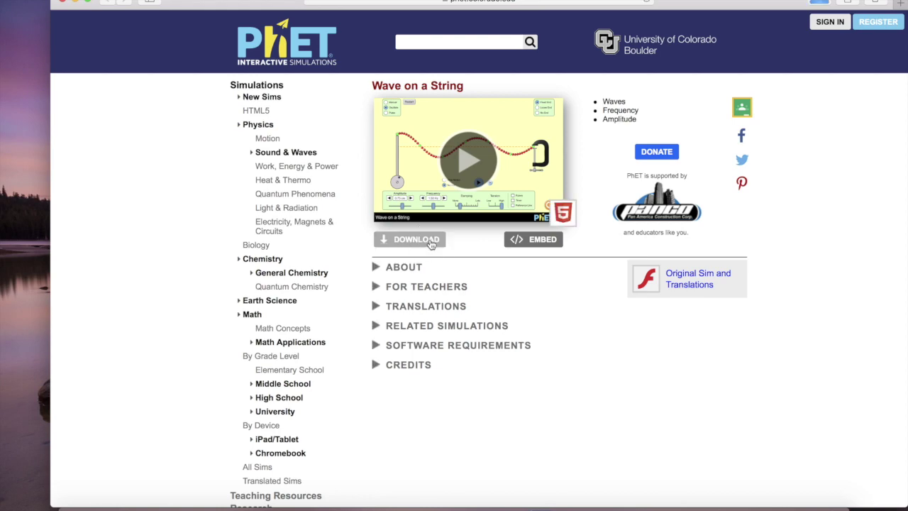
{"action": "left_click", "coordinate": [76, 2]}
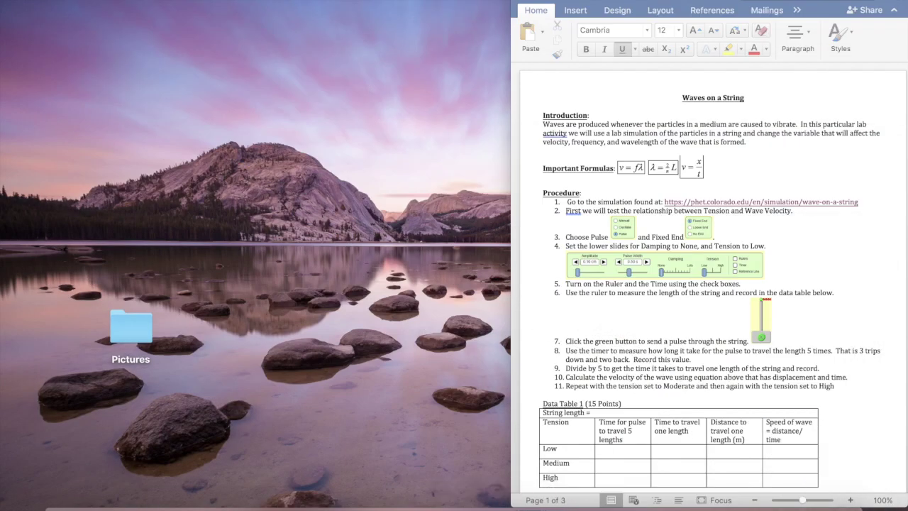
{"action": "left_click", "coordinate": [640, 498]}
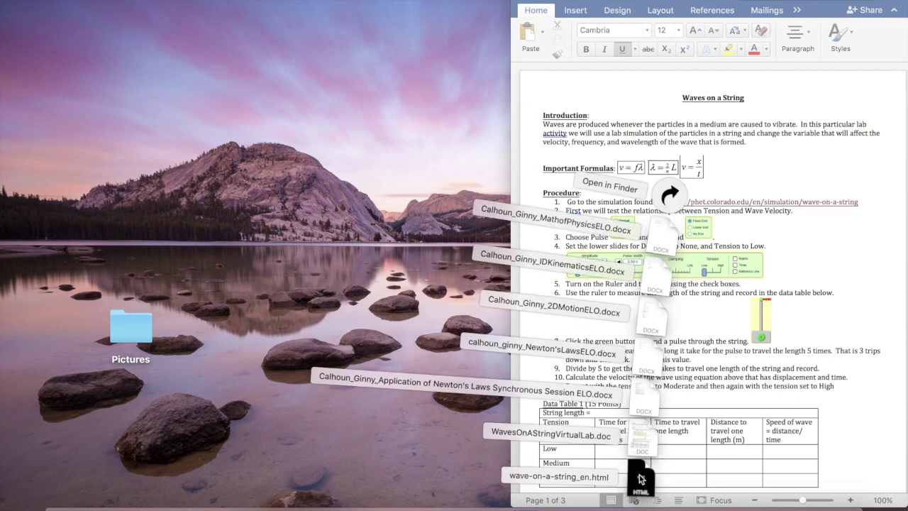
{"action": "left_click", "coordinate": [641, 479]}
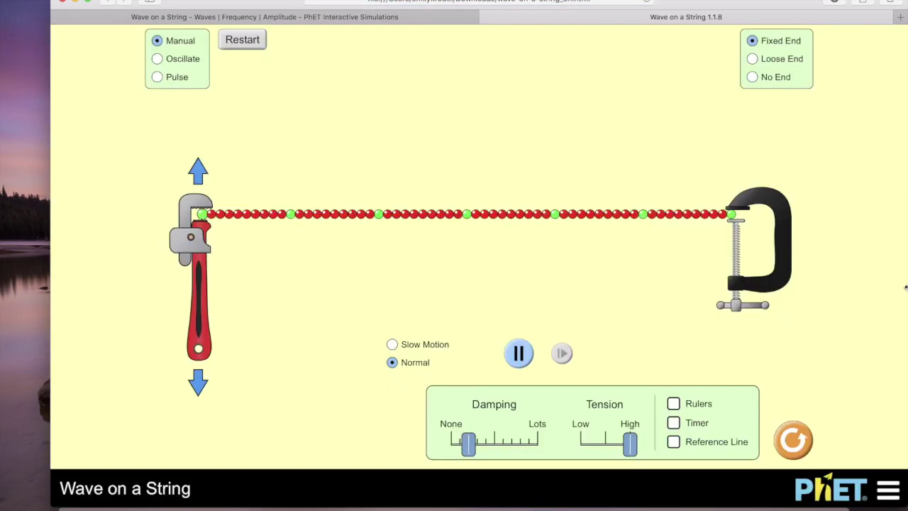
Shrink the simulation's browser window and place it on the left so it sits beside the lab document
{"action": "left_click_drag", "start_coordinate": [828, 293], "coordinate": [571, 341]}
{"action": "left_click_drag", "start_coordinate": [440, 4], "coordinate": [390, 4]}
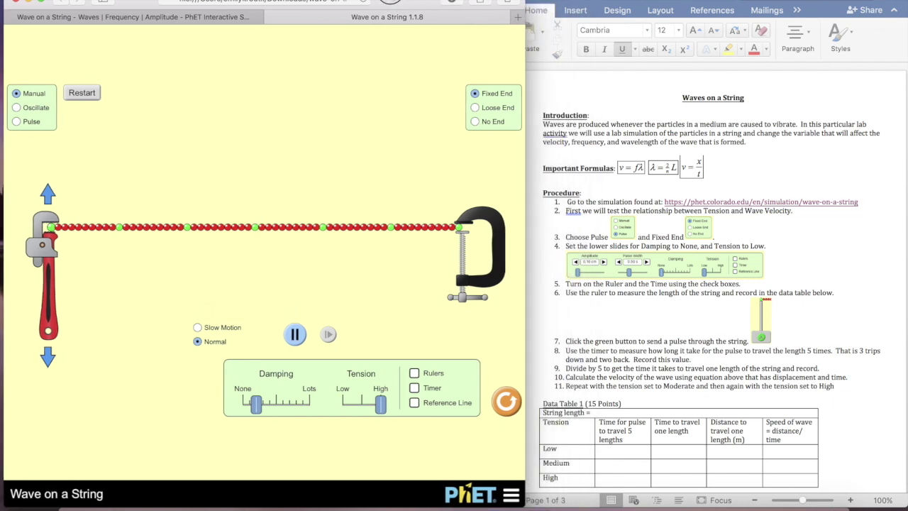
{"action": "left_click_drag", "start_coordinate": [522, 164], "coordinate": [529, 164]}
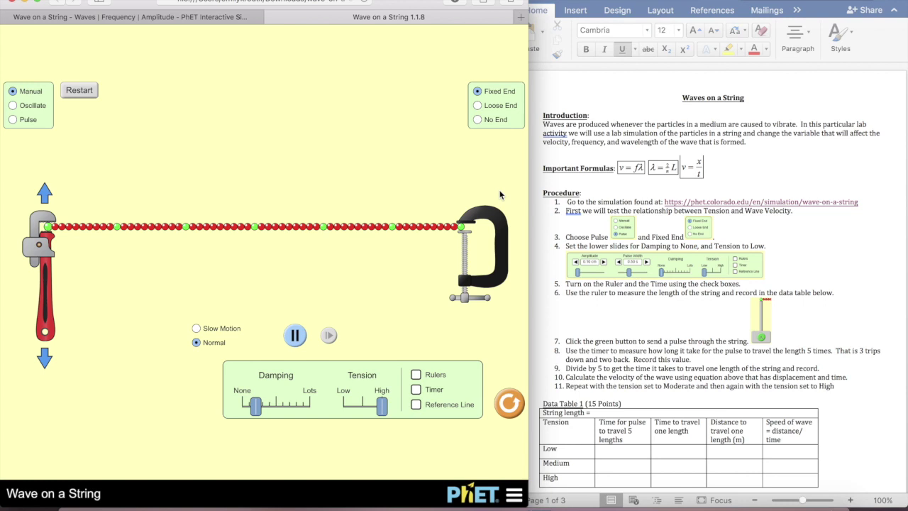
Highlight "Choose Pulse" and "and Fixed End" in procedure step 3 in yellow, and set the simulation to Pulse mode
{"action": "left_click", "coordinate": [604, 224]}
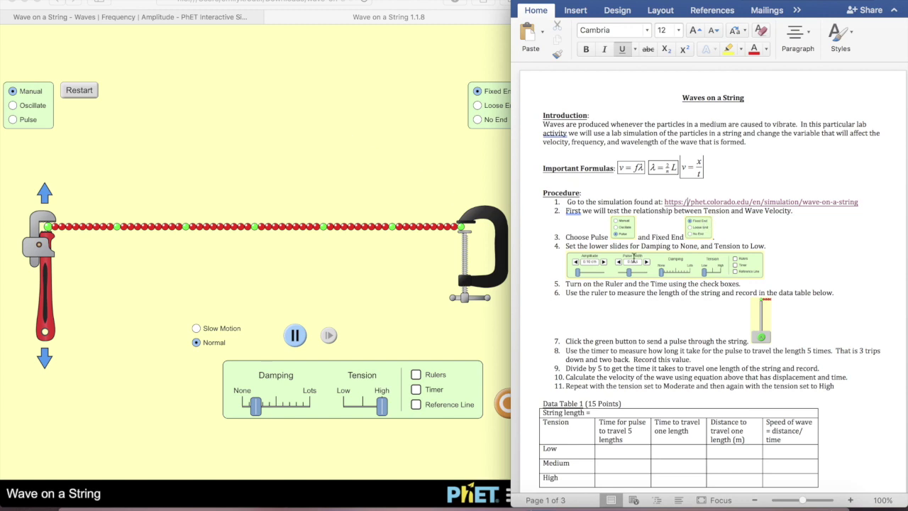
{"action": "left_click_drag", "start_coordinate": [566, 237], "coordinate": [609, 237]}
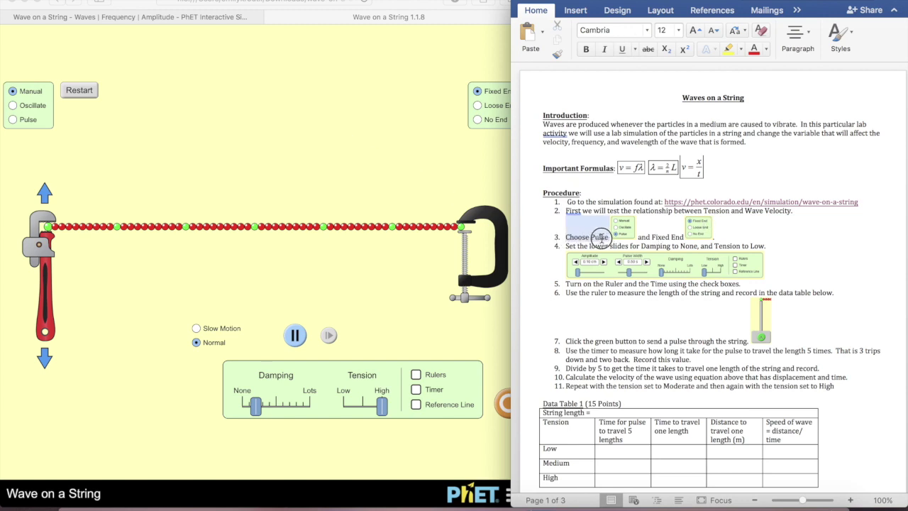
{"action": "left_click", "coordinate": [729, 46]}
{"action": "left_click_drag", "start_coordinate": [638, 237], "coordinate": [684, 236]}
{"action": "left_click", "coordinate": [729, 46]}
{"action": "left_click", "coordinate": [21, 108]}
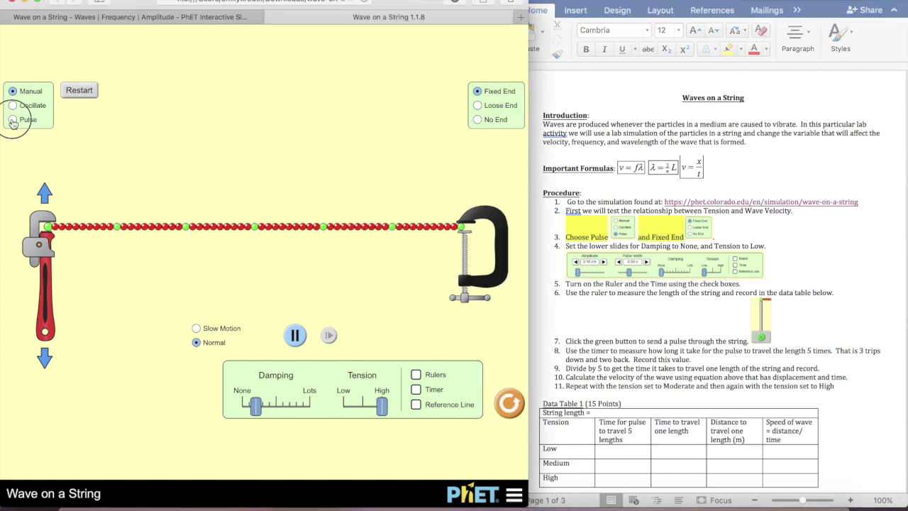
{"action": "left_click", "coordinate": [13, 120]}
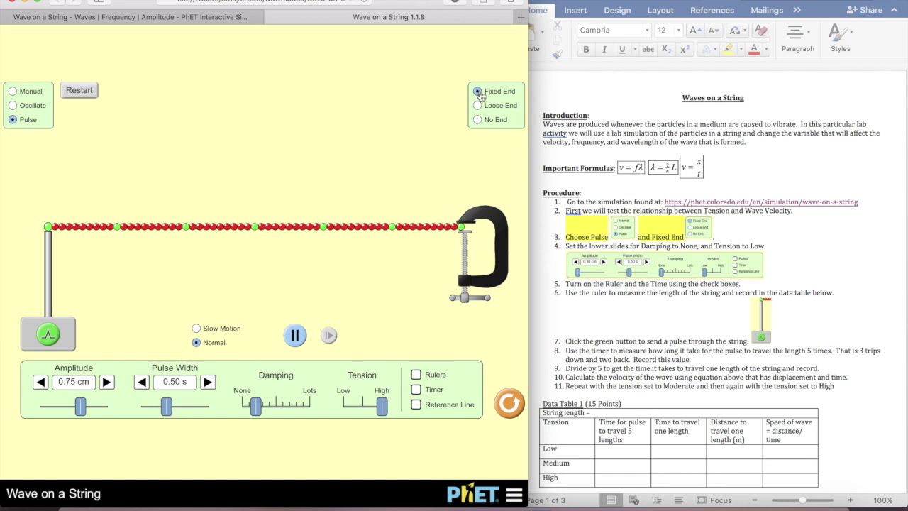
Highlight the procedure step 4 text in yellow, and set the simulation's Damping to None and Tension to Low
{"action": "left_click", "coordinate": [683, 349]}
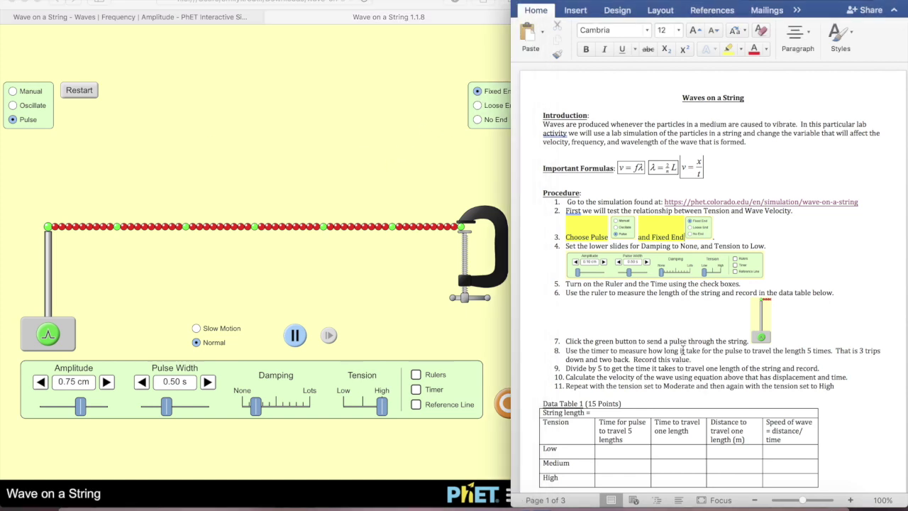
{"action": "left_click_drag", "start_coordinate": [566, 246], "coordinate": [766, 245]}
{"action": "left_click", "coordinate": [728, 49]}
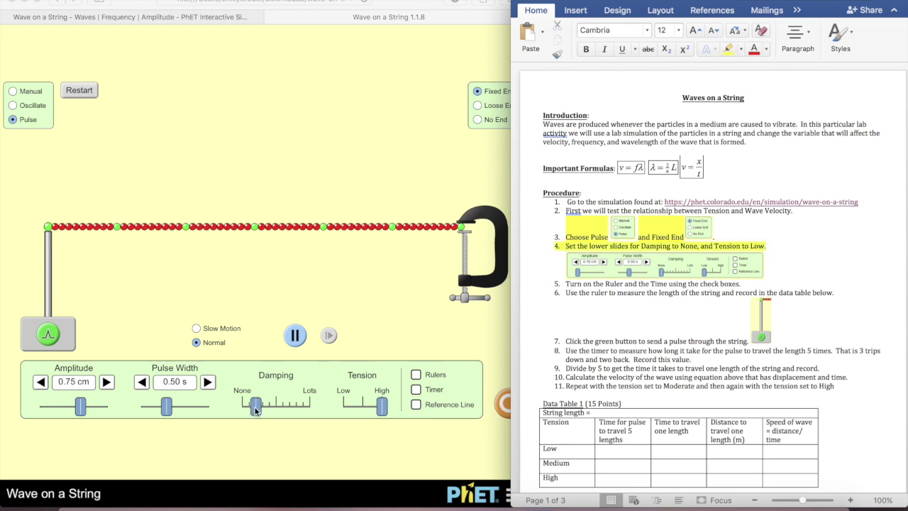
{"action": "left_click_drag", "start_coordinate": [256, 410], "coordinate": [242, 410]}
{"action": "left_click_drag", "start_coordinate": [382, 410], "coordinate": [344, 410]}
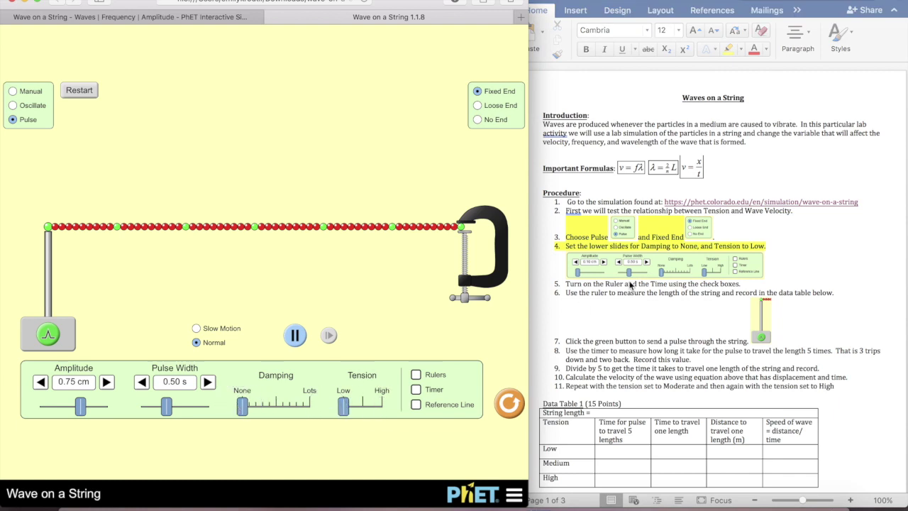
Highlight the procedure step 5 text in yellow, and turn on Rulers and Timer in the simulation
{"action": "left_click", "coordinate": [802, 252]}
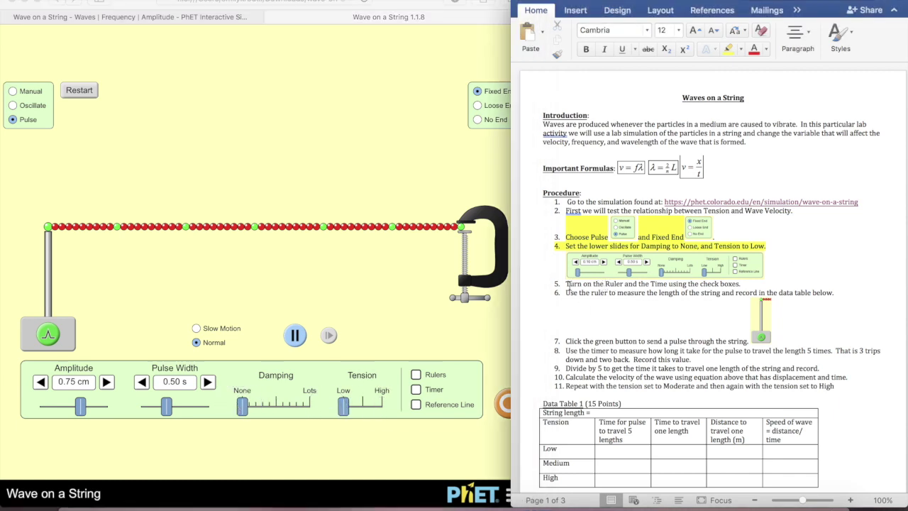
{"action": "left_click_drag", "start_coordinate": [564, 284], "coordinate": [740, 283]}
{"action": "left_click", "coordinate": [728, 49]}
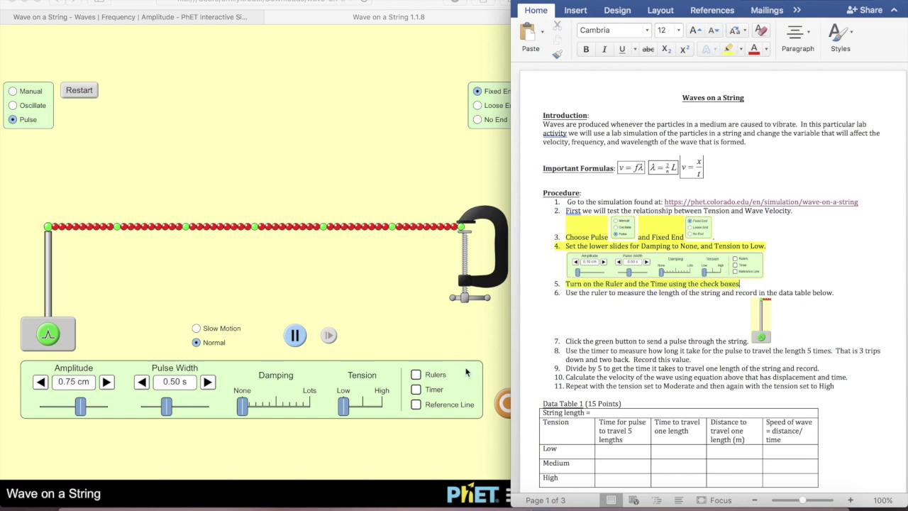
{"action": "left_click", "coordinate": [443, 382]}
{"action": "left_click", "coordinate": [416, 375]}
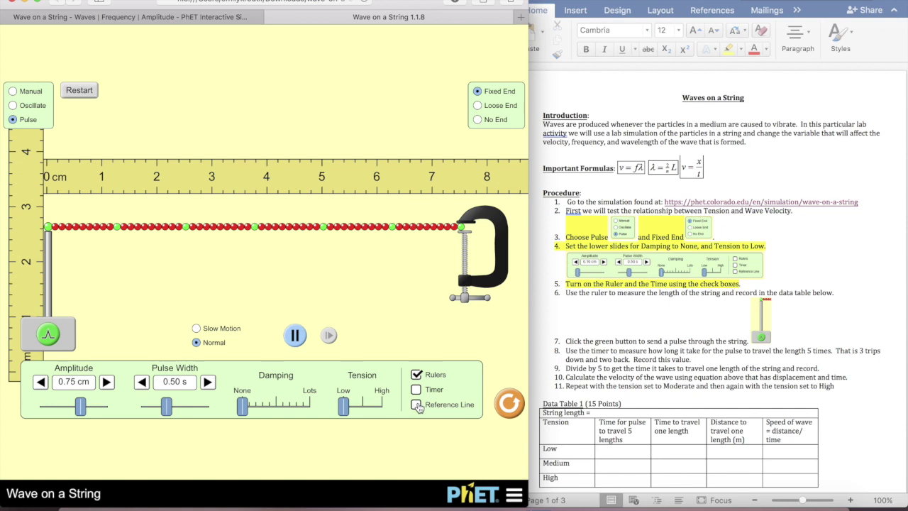
{"action": "left_click", "coordinate": [417, 390]}
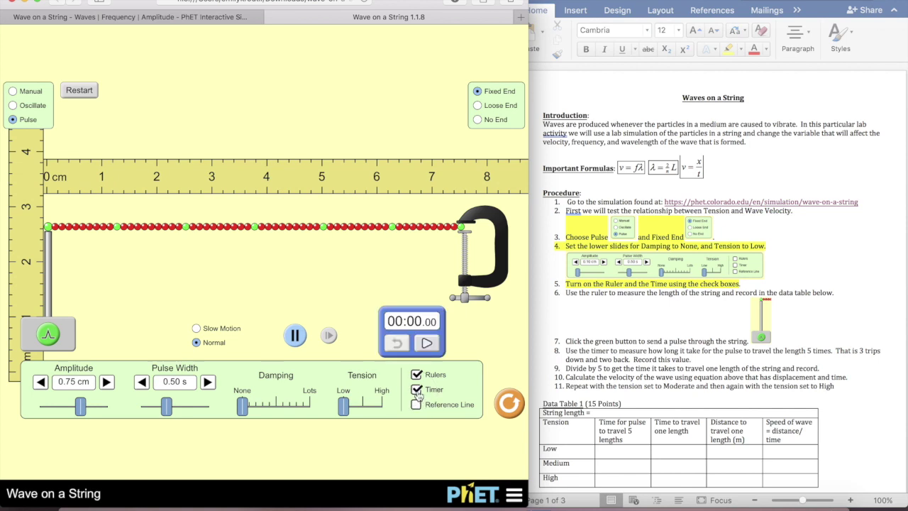
Measure the string with the simulation's ruler and record the string length in Data Table 1 as 7.6 cm
{"action": "left_click", "coordinate": [658, 307]}
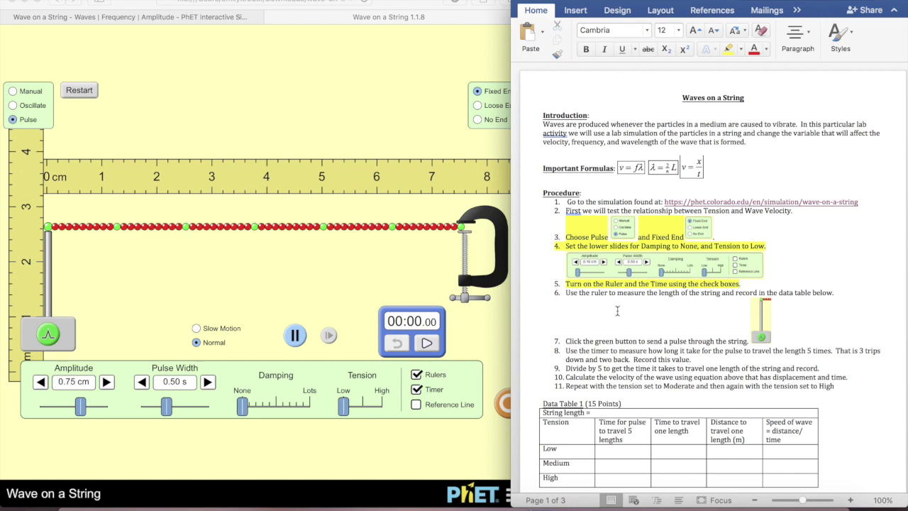
{"action": "scroll", "coordinate": [616, 312], "scroll_direction": "down", "scroll_amount": 2}
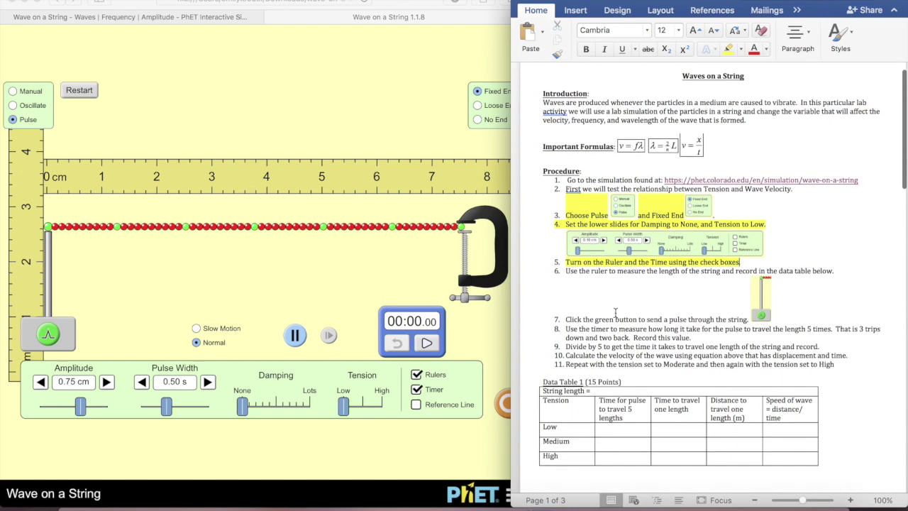
{"action": "left_click", "coordinate": [306, 225]}
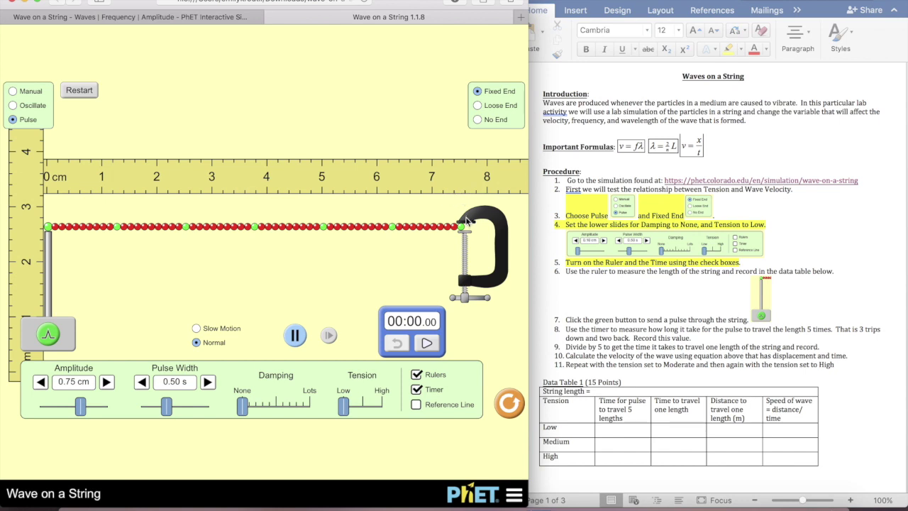
{"action": "left_click", "coordinate": [631, 435]}
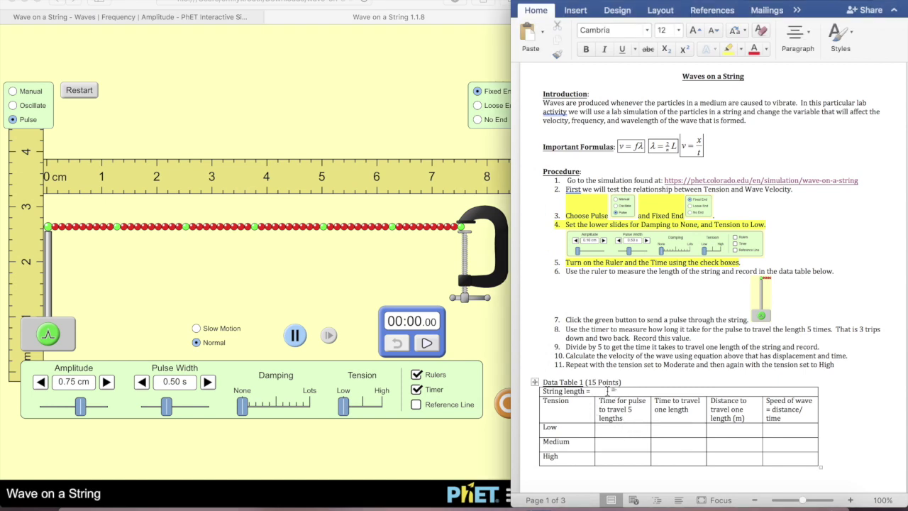
{"action": "type", "text": "7.6 cm"}
Highlight "measure the length of the string and record" in procedure step 6 and the five-length travel instruction in step 8 in yellow
{"action": "left_click_drag", "start_coordinate": [614, 271], "coordinate": [755, 271]}
{"action": "scroll", "coordinate": [665, 262], "scroll_direction": "down", "scroll_amount": 5}
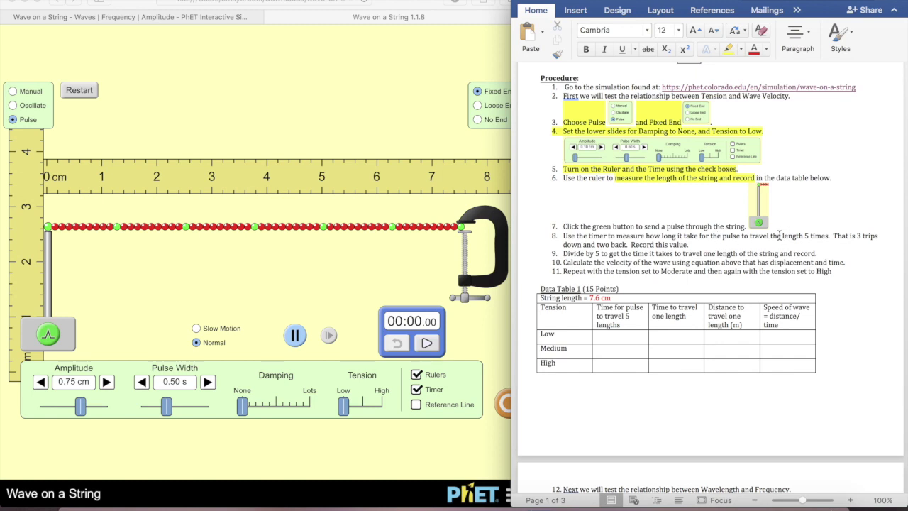
{"action": "left_click_drag", "start_coordinate": [724, 235], "coordinate": [686, 243]}
Send a pulse along the low-tension string in the simulation and time its travel over five string lengths
{"action": "left_click", "coordinate": [355, 298]}
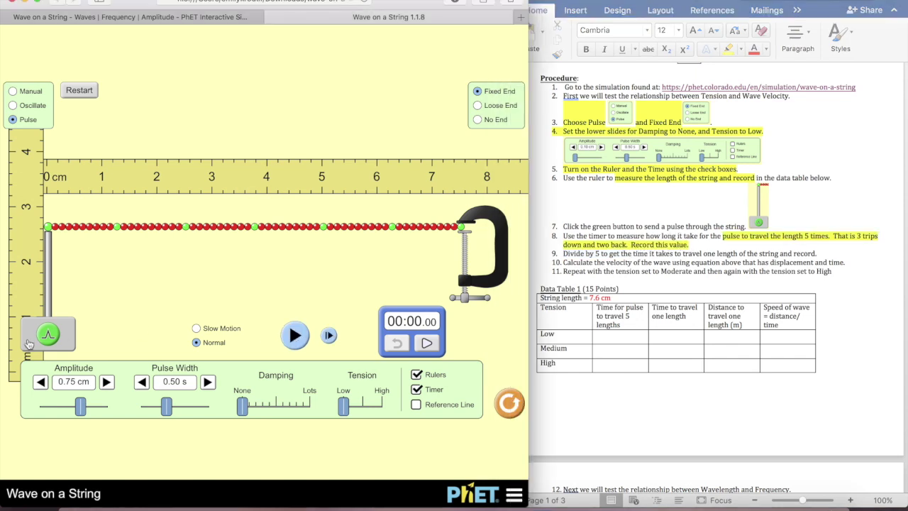
{"action": "left_click", "coordinate": [48, 333]}
{"action": "left_click", "coordinate": [428, 344]}
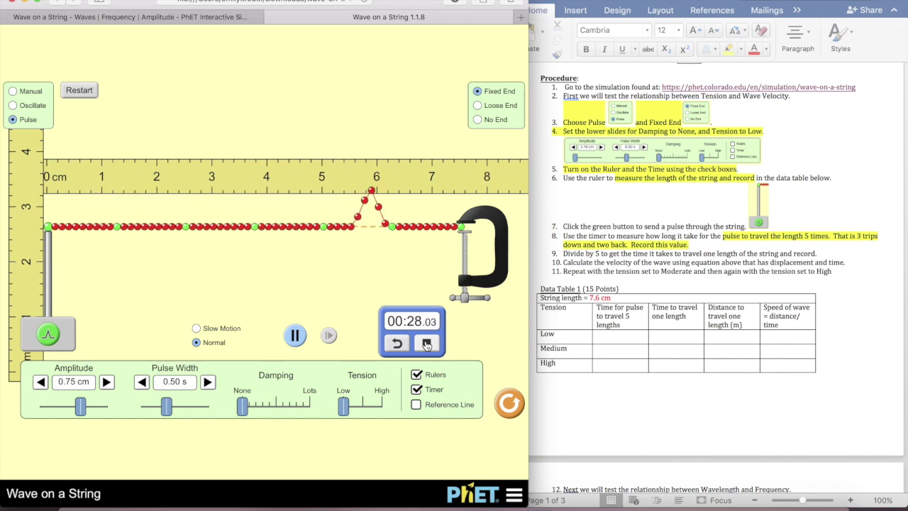
{"action": "left_click", "coordinate": [427, 344]}
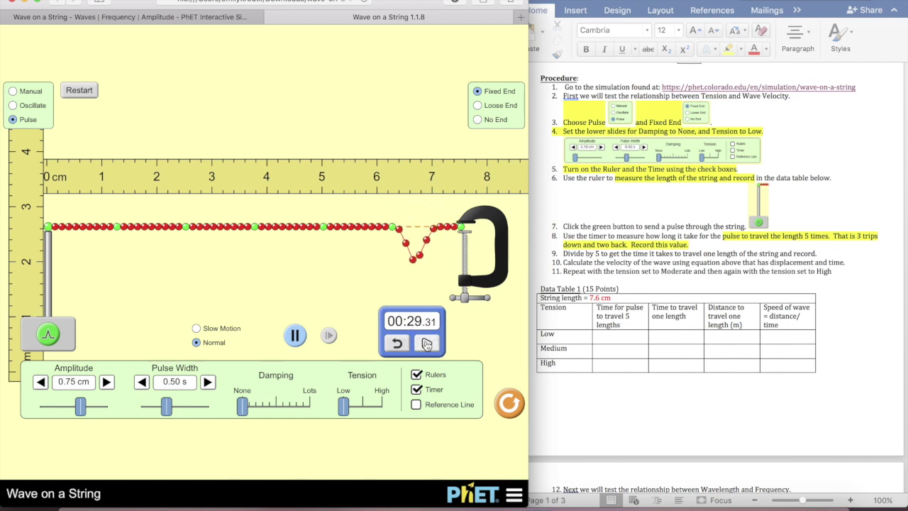
Record 29.31 s in the Low row of Data Table 1 as the time to travel 5 lengths
{"action": "left_click", "coordinate": [621, 333]}
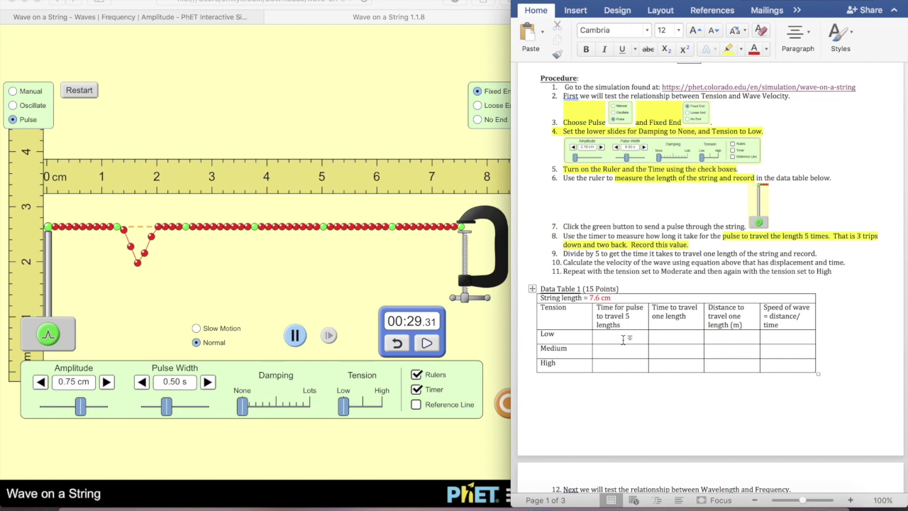
{"action": "left_click", "coordinate": [608, 335]}
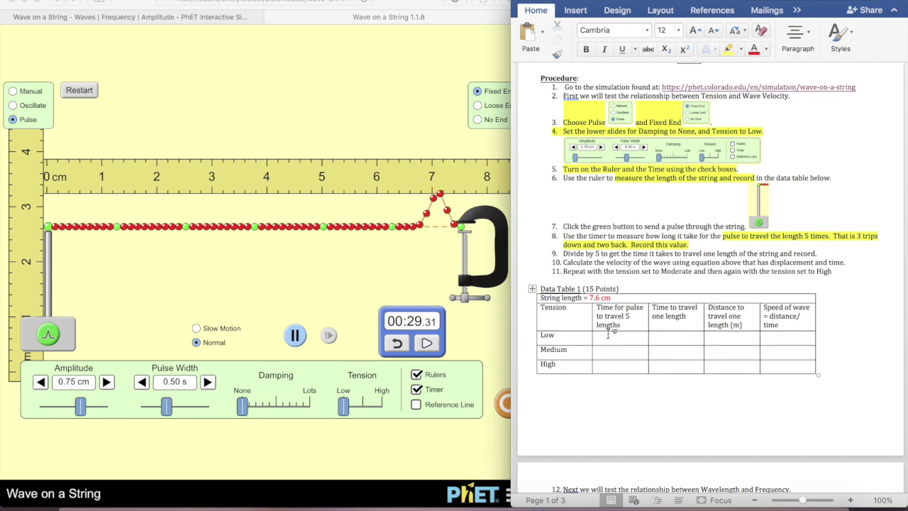
{"action": "type", "text": "29.31 s"}
Enter "29.31/5 =" as the Low row's time to travel one length and calculate 29.31/5 in Free Graphing Calculator 2
{"action": "left_click", "coordinate": [669, 339]}
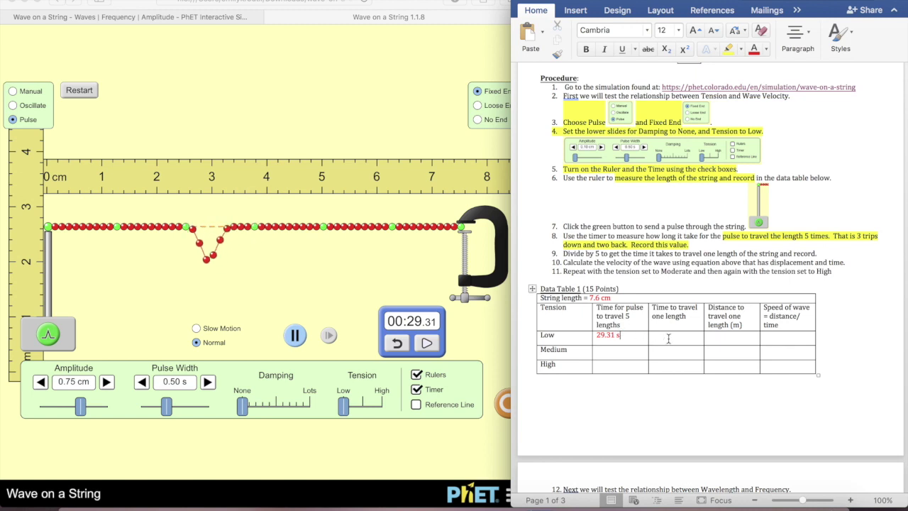
{"action": "type", "text": "29."}
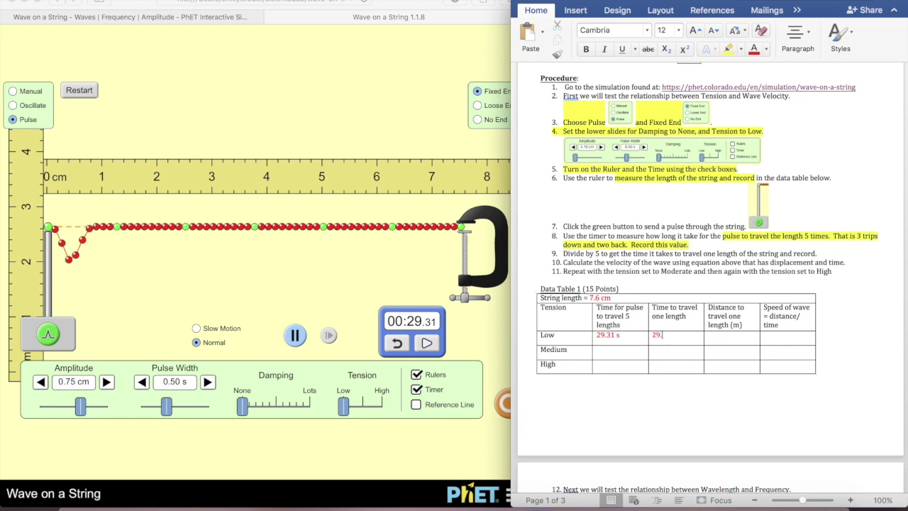
{"action": "type", "text": "31/5 ="}
{"action": "left_click", "coordinate": [758, 499]}
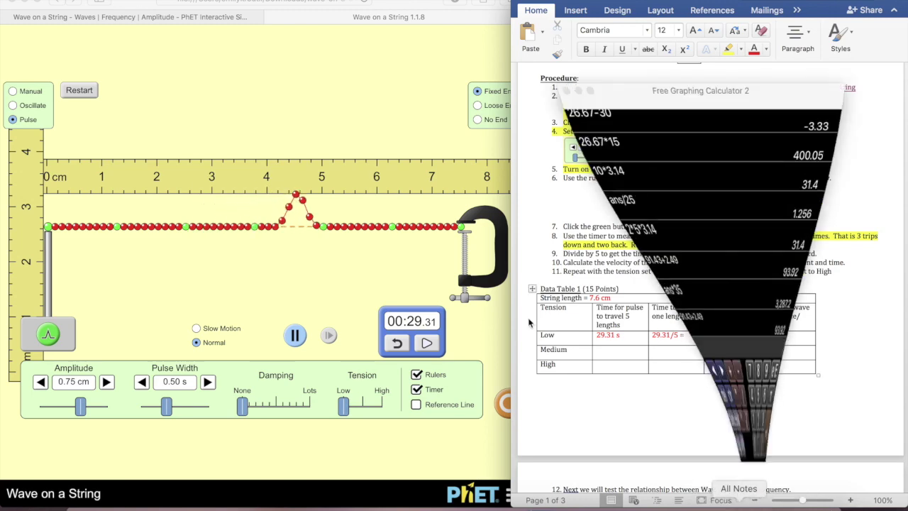
{"action": "type", "text": "29.31/5"}
{"action": "key", "text": "Return"}
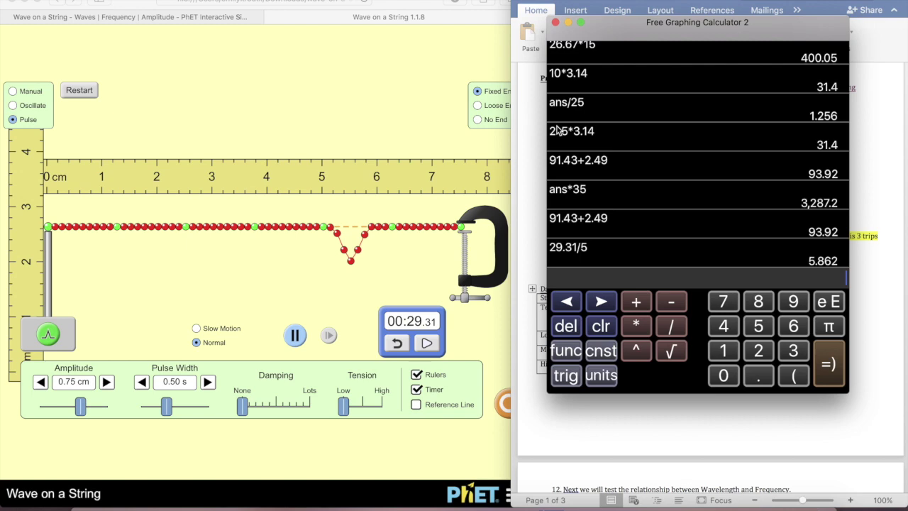
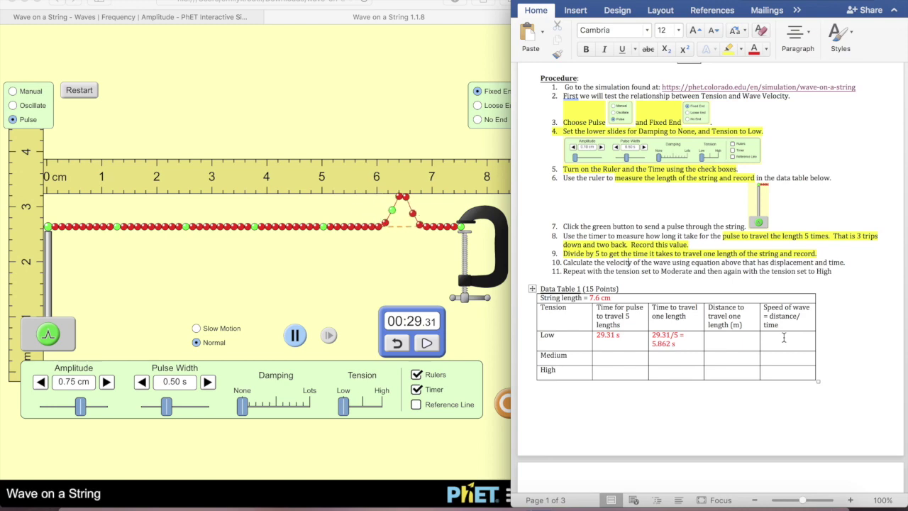
Append the formula "(v = x/t)" to the Speed of wave column heading in Data Table 1
{"action": "scroll", "coordinate": [718, 193], "scroll_direction": "up", "scroll_amount": 4}
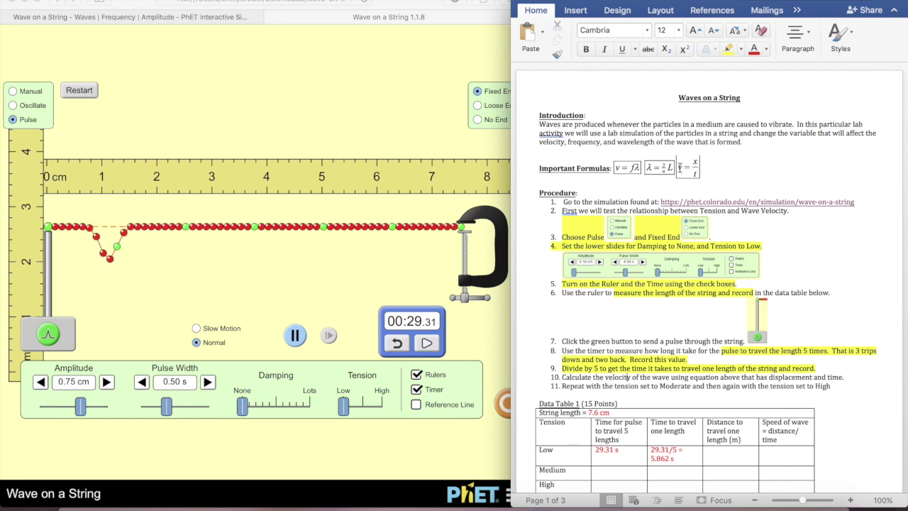
{"action": "scroll", "coordinate": [745, 262], "scroll_direction": "down", "scroll_amount": 5}
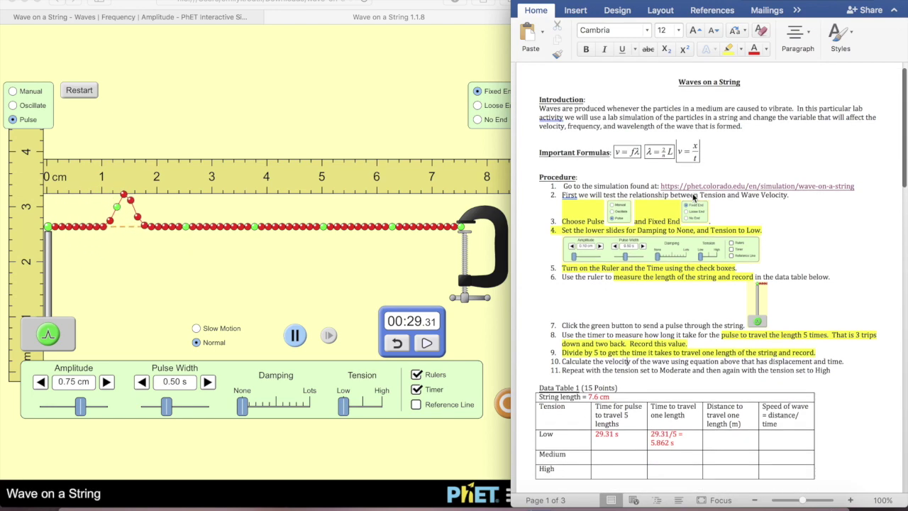
{"action": "left_click", "coordinate": [810, 336]}
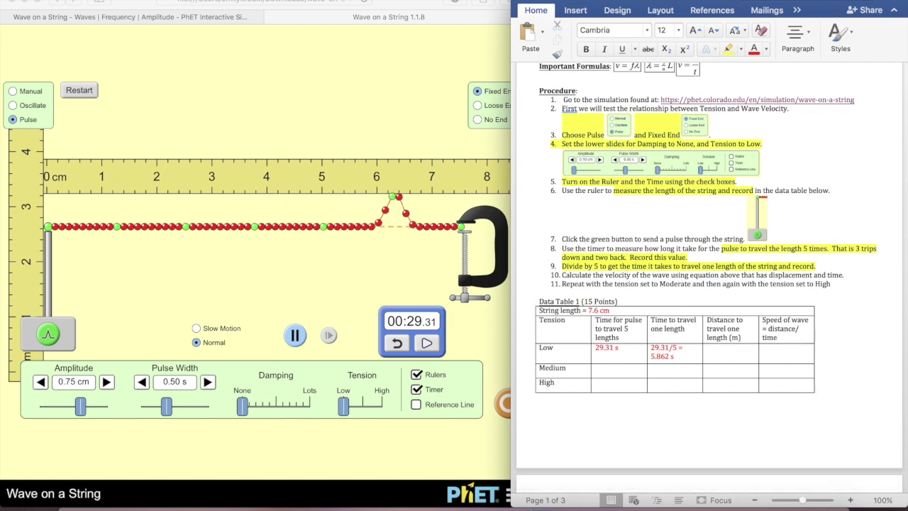
{"action": "type", "text": "(v"}
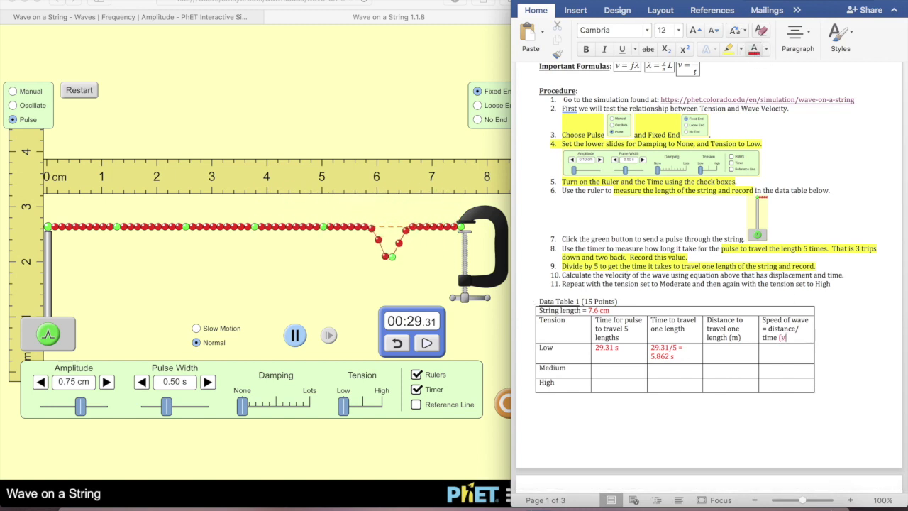
{"action": "type", "text": " = x/t)"}
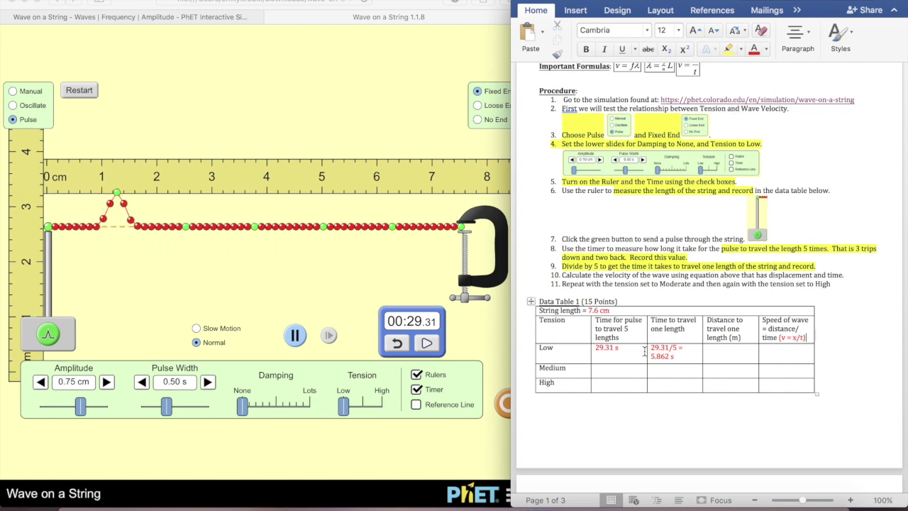
Enter the conversion "7.6 cm*1 m/100cm) =" in the Low row's Distance to travel one length cell
{"action": "left_click", "coordinate": [628, 311]}
{"action": "left_click", "coordinate": [735, 346]}
{"action": "type", "text": "7.6 cm*"}
{"action": "type", "text": "1 m"}
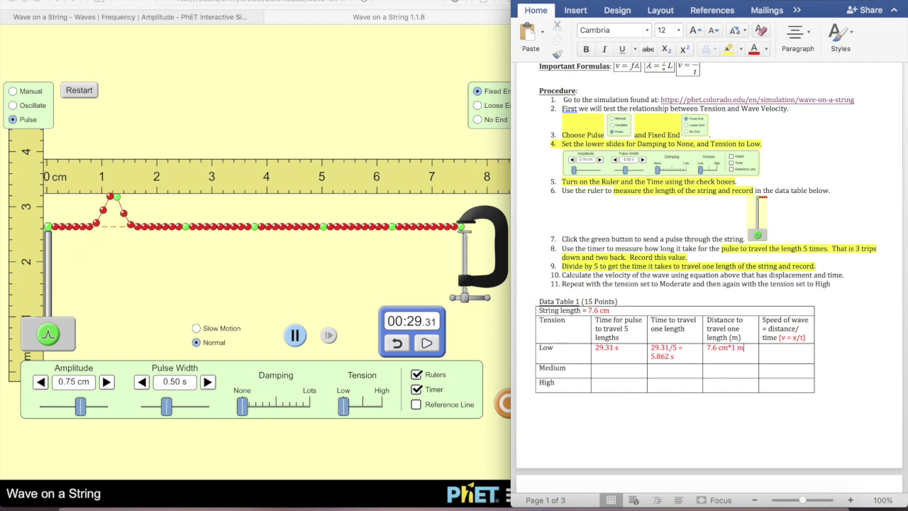
{"action": "type", "text": "/"}
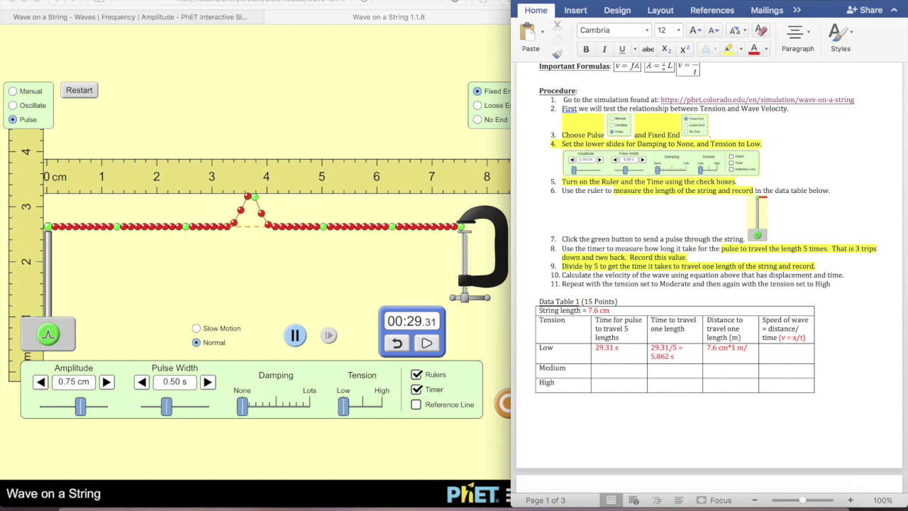
{"action": "type", "text": "100cm"}
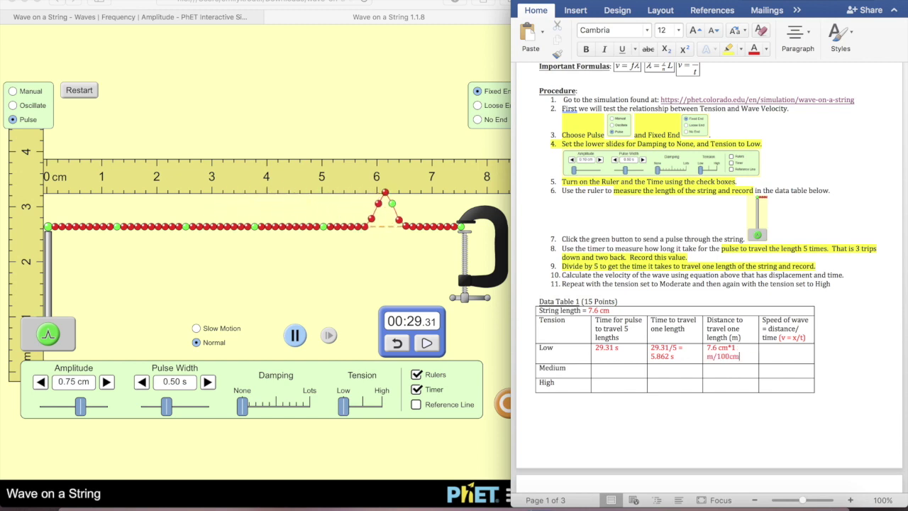
{"action": "type", "text": ") ="}
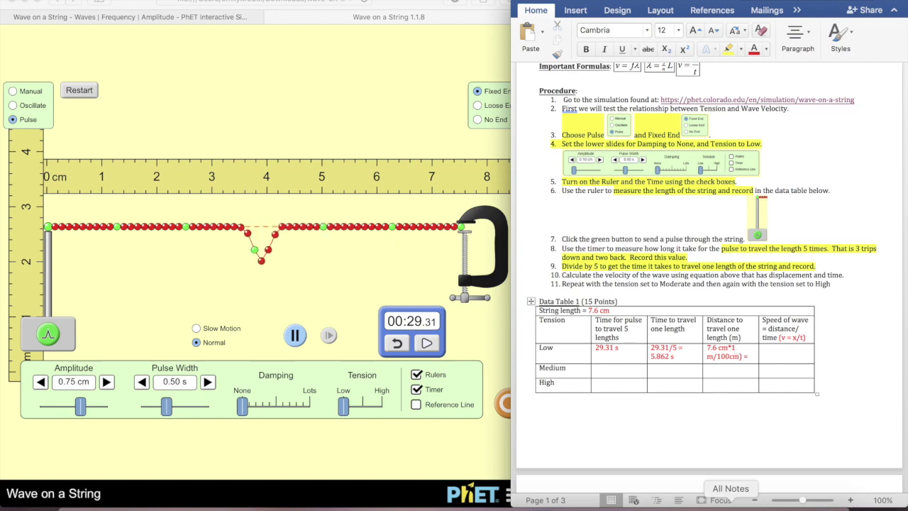
Calculate 7.6/100 in Free Graphing Calculator 2 and complete the Low row's distance cell with 0.076 m
{"action": "left_click", "coordinate": [801, 506]}
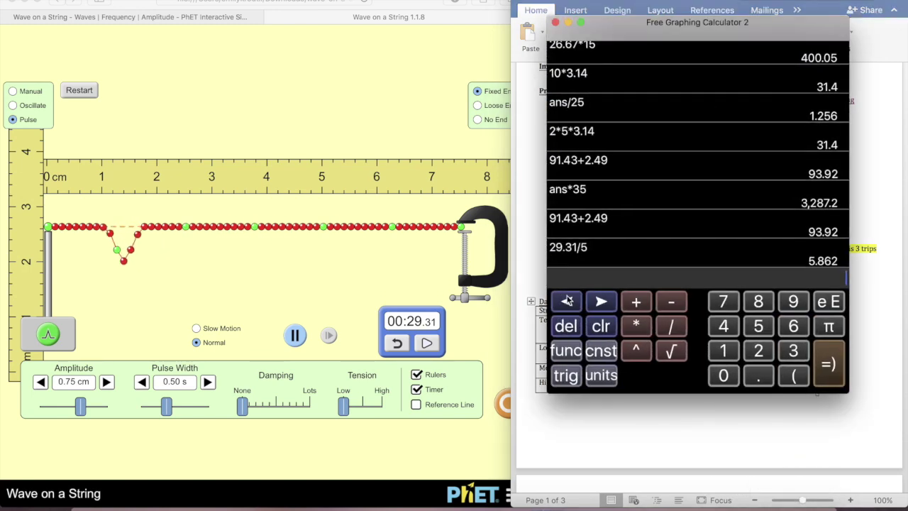
{"action": "type", "text": "7.6/100"}
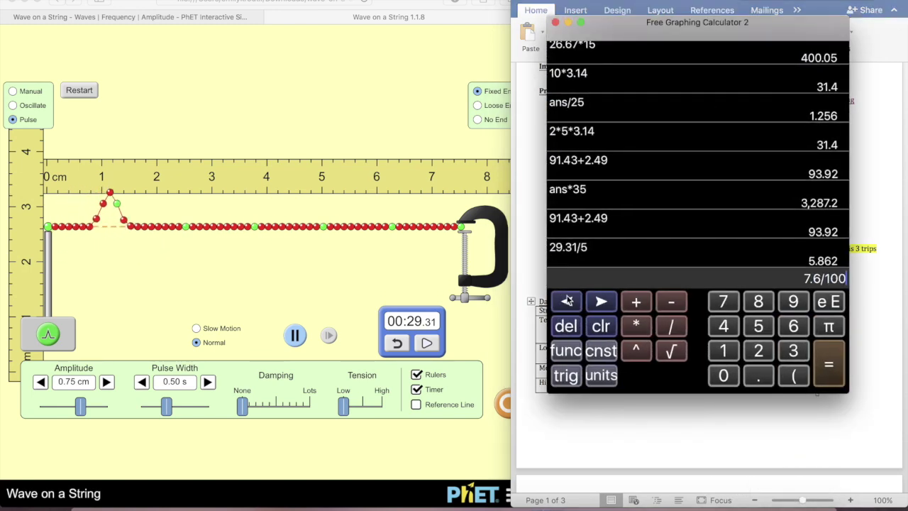
{"action": "key", "text": "Return"}
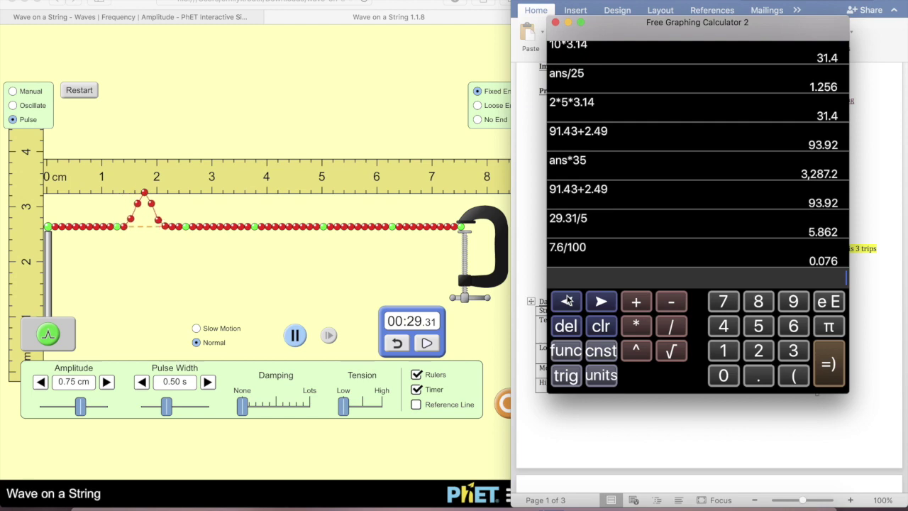
{"action": "left_click", "coordinate": [568, 23]}
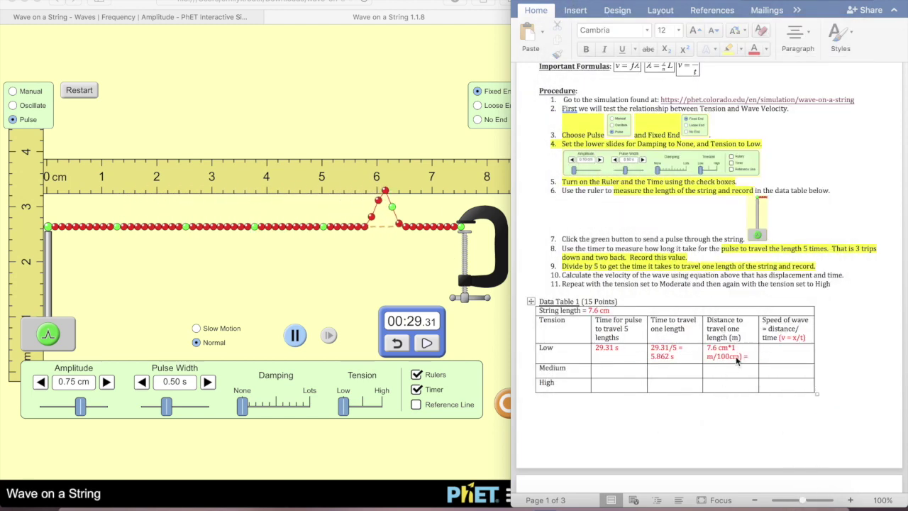
{"action": "left_click", "coordinate": [754, 356]}
{"action": "type", "text": "0.076"}
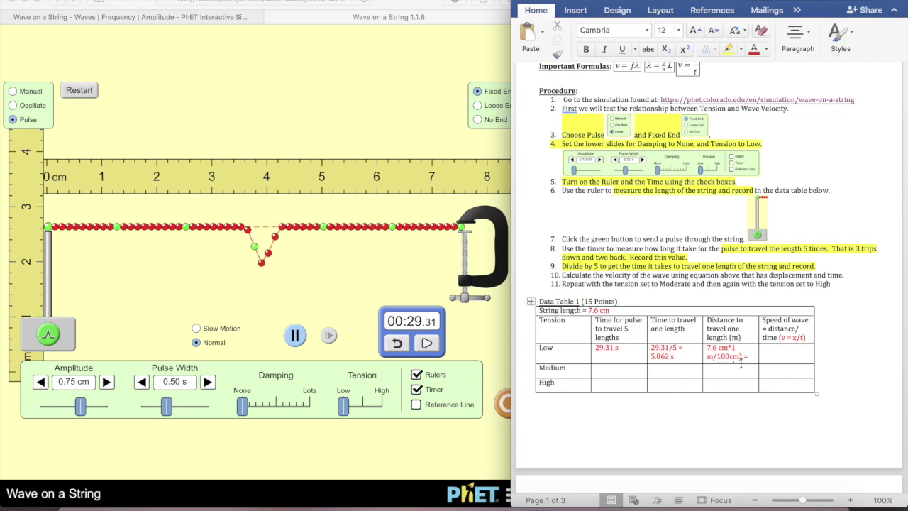
{"action": "left_click_drag", "start_coordinate": [740, 362], "coordinate": [742, 373]}
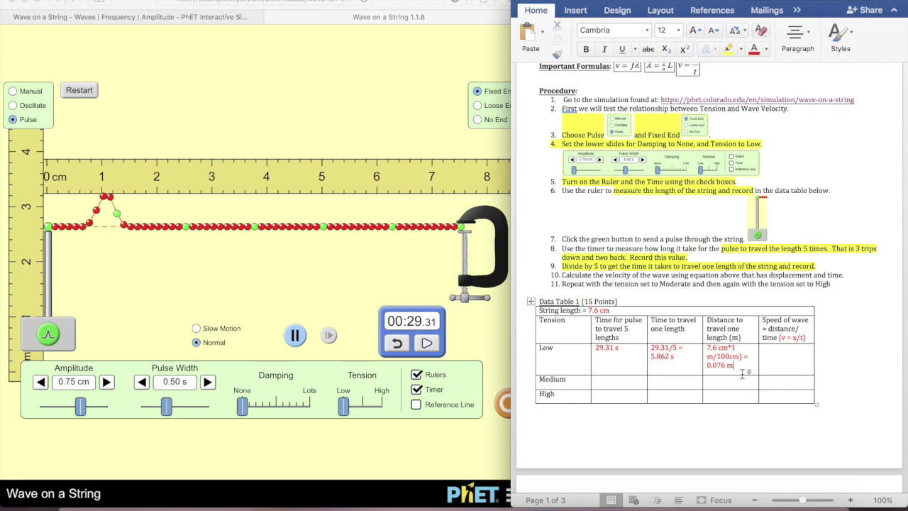
Set the simulation's Tension midway between Low and High, reset the timer to zero, and restart the string
{"action": "scroll", "coordinate": [727, 288], "scroll_direction": "down", "scroll_amount": 5}
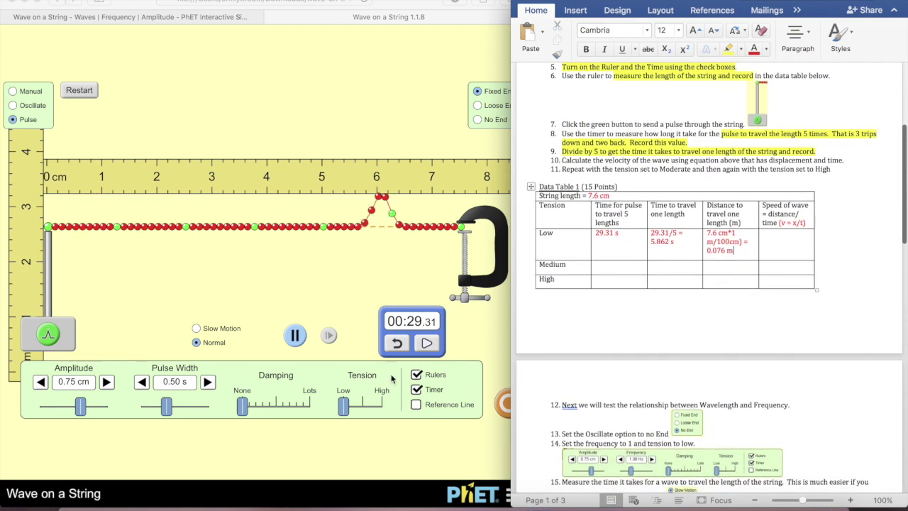
{"action": "left_click", "coordinate": [345, 406]}
{"action": "left_click_drag", "start_coordinate": [348, 408], "coordinate": [363, 406]}
{"action": "left_click", "coordinate": [397, 342]}
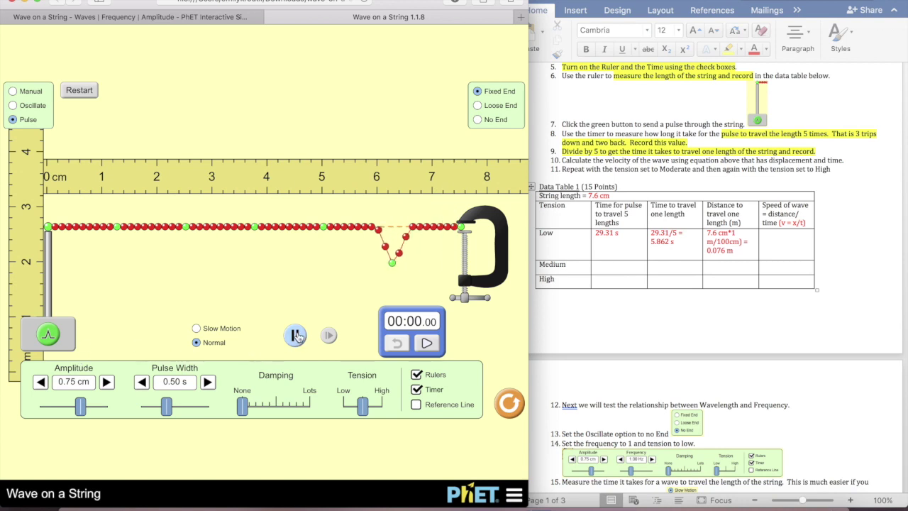
{"action": "left_click", "coordinate": [91, 90]}
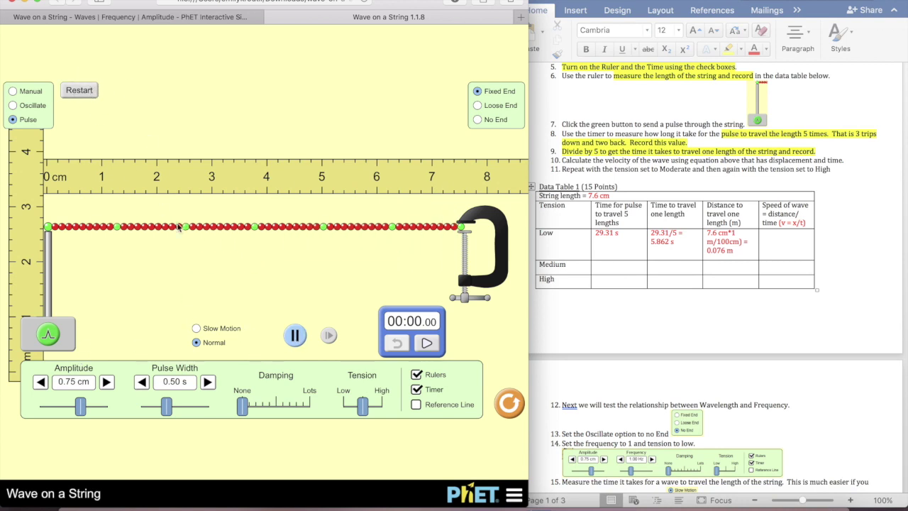
Send a pulse along the string at medium tension and restart the string
{"action": "left_click", "coordinate": [619, 336]}
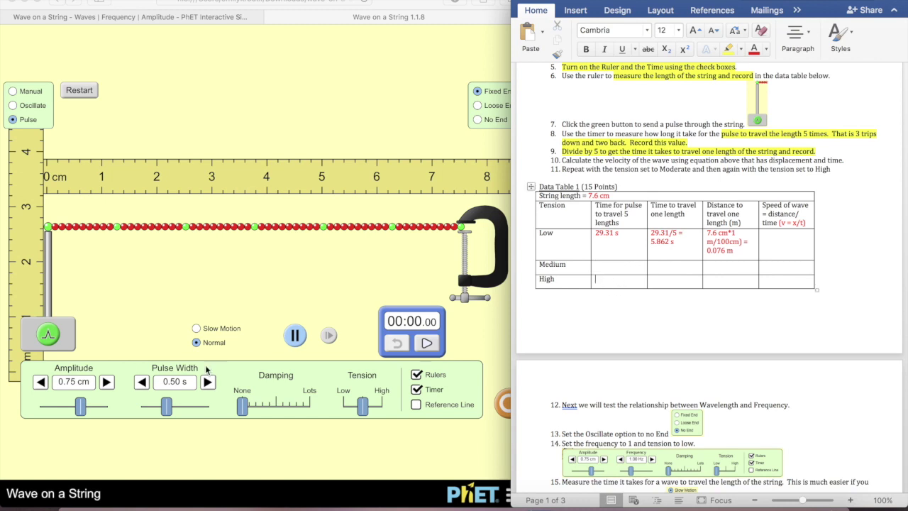
{"action": "left_click", "coordinate": [49, 336]}
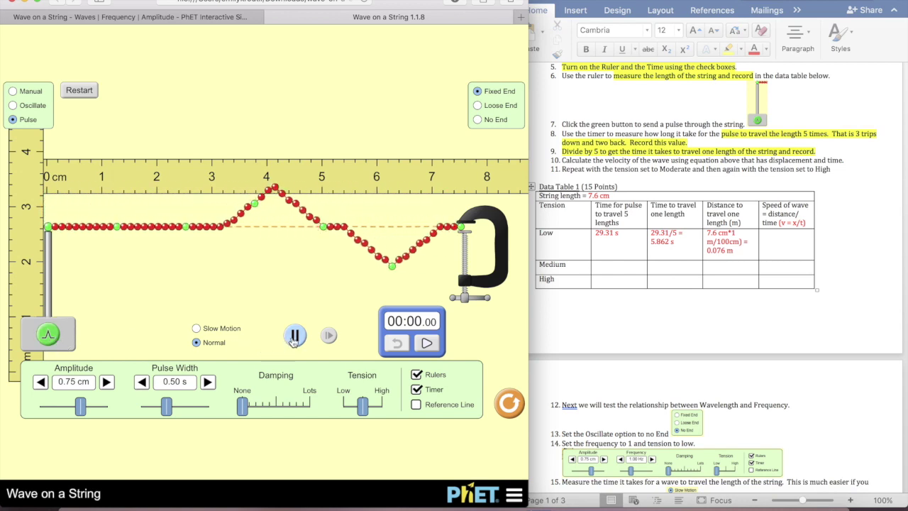
{"action": "left_click", "coordinate": [79, 90]}
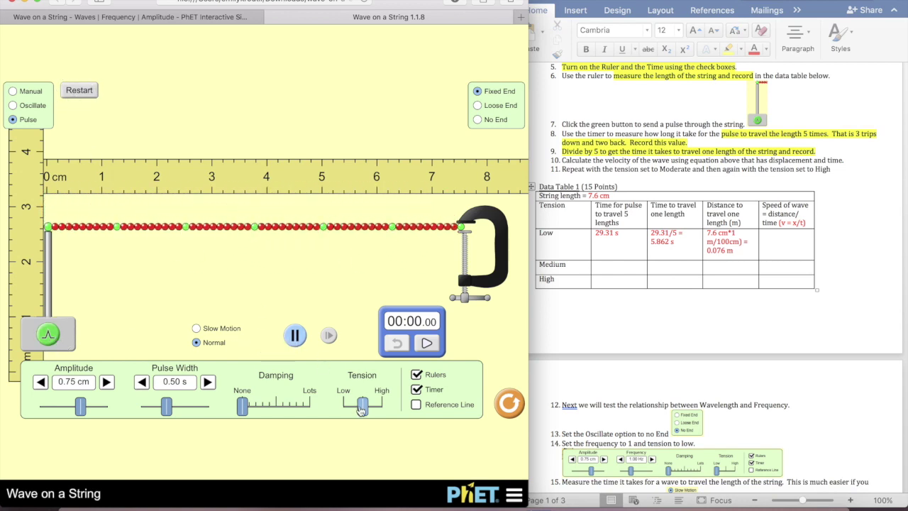
Set the simulation's Tension to High, send a pulse through the string, and pause it
{"action": "left_click_drag", "start_coordinate": [367, 411], "coordinate": [383, 410]}
{"action": "left_click", "coordinate": [49, 335]}
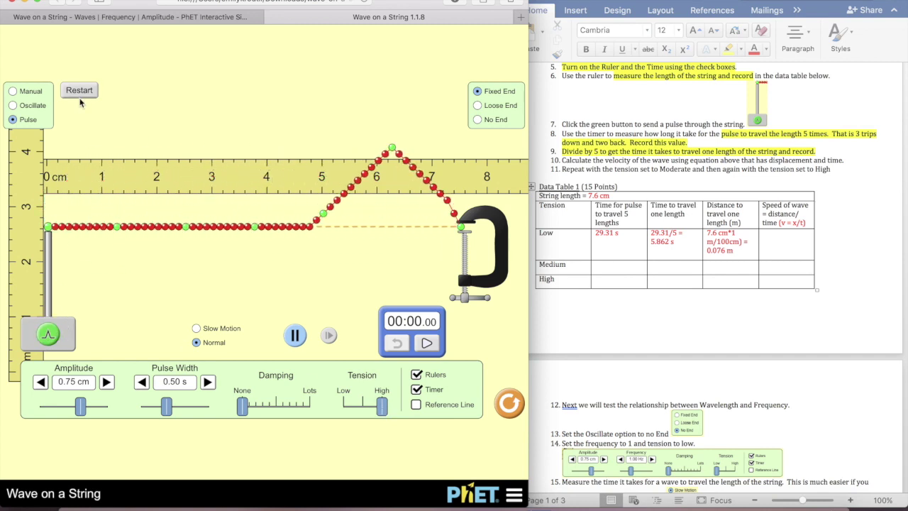
{"action": "left_click", "coordinate": [295, 335]}
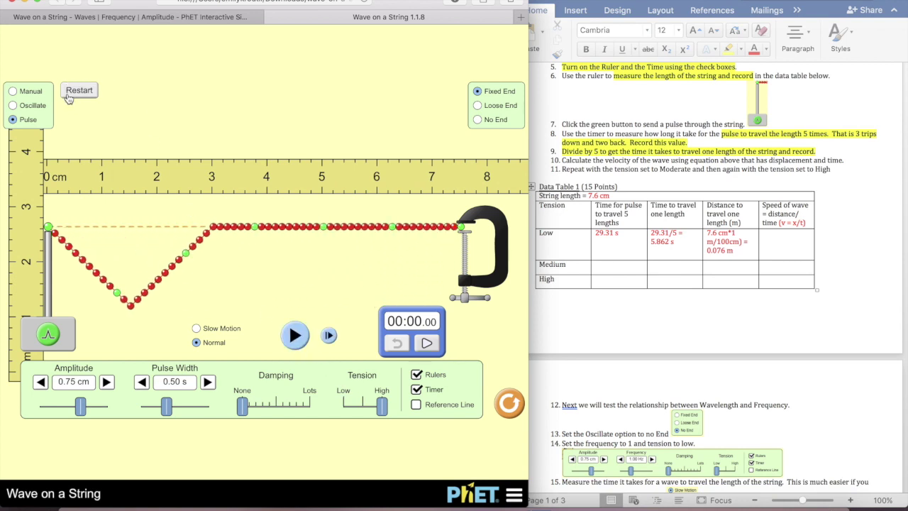
Switch the simulation to Slow Motion and add the note "(can set to slow motion)" to Data Table 1's Medium label, enlarging its row
{"action": "left_click", "coordinate": [623, 275]}
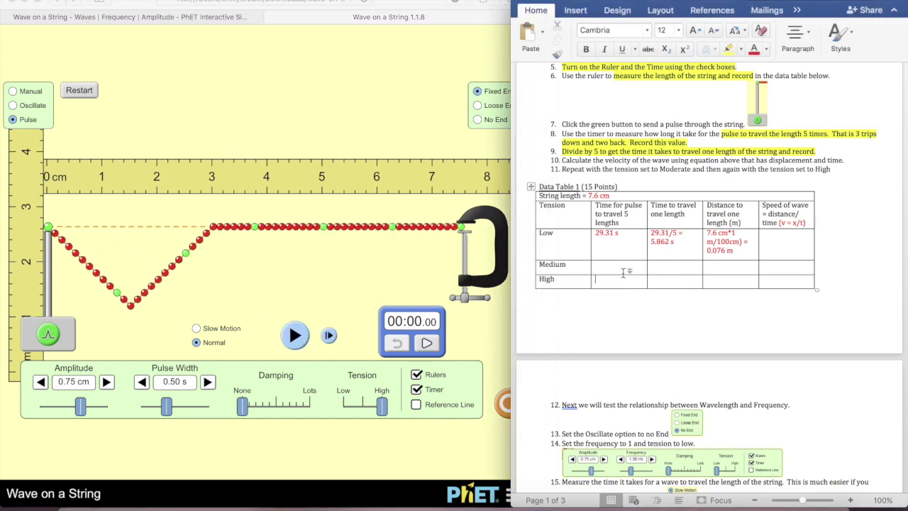
{"action": "left_click", "coordinate": [232, 332]}
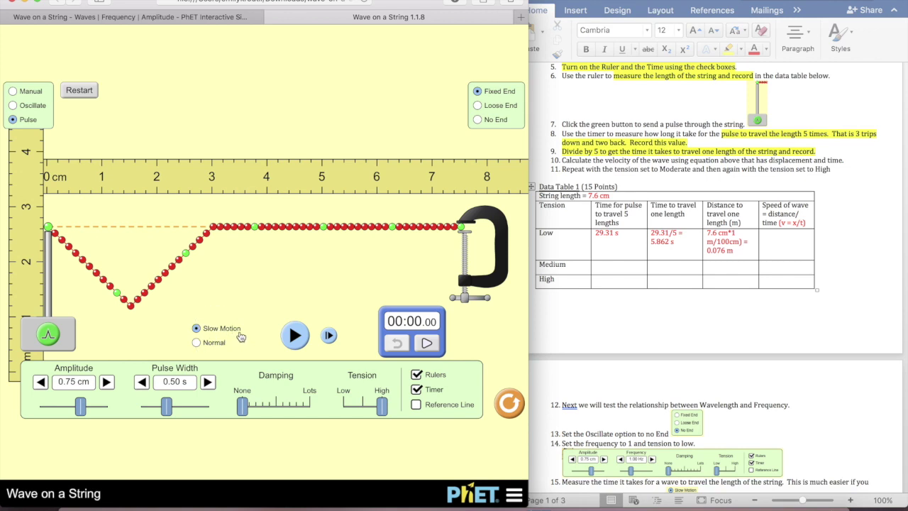
{"action": "left_click", "coordinate": [655, 270]}
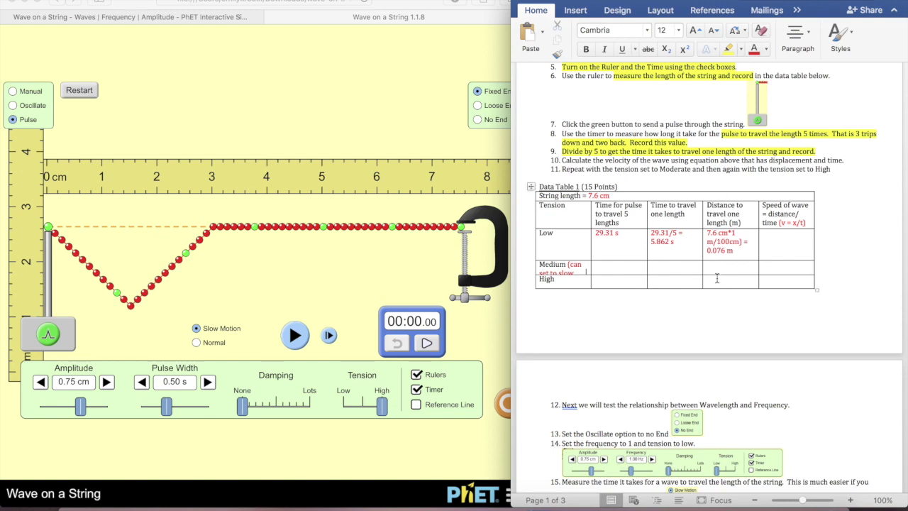
{"action": "left_click_drag", "start_coordinate": [717, 274], "coordinate": [718, 291]}
Copy the note "(can set to slow motion)" to the High label in Data Table 1 and enlarge that row
{"action": "left_click_drag", "start_coordinate": [584, 285], "coordinate": [568, 264]}
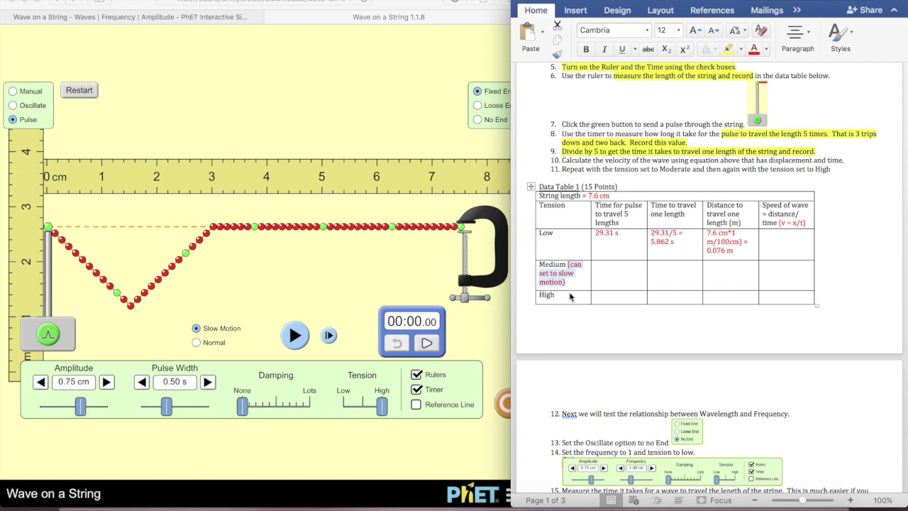
{"action": "left_click", "coordinate": [566, 296]}
{"action": "mouse_move", "coordinate": [599, 306]}
{"action": "left_mouse_down"}
{"action": "mouse_move", "coordinate": [600, 321]}
{"action": "mouse_move", "coordinate": [600, 312]}
{"action": "left_mouse_up"}
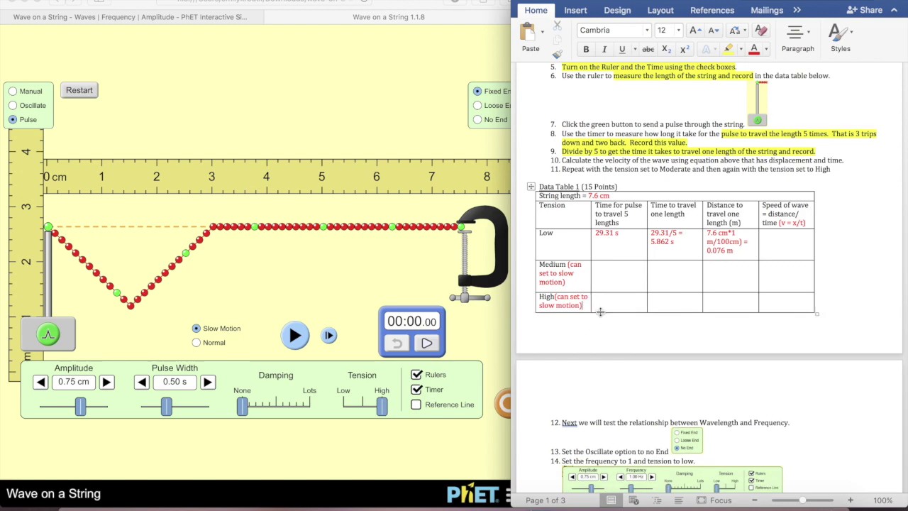
Set the simulation's string to No End and its wave mode to Oscillate, following instruction 13
{"action": "scroll", "coordinate": [600, 311], "scroll_direction": "down", "scroll_amount": 5}
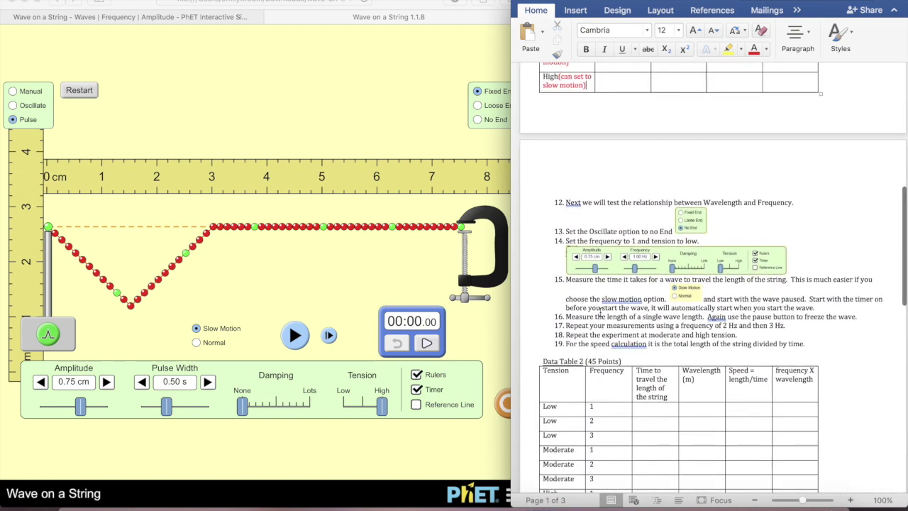
{"action": "scroll", "coordinate": [600, 311], "scroll_direction": "down", "scroll_amount": 2}
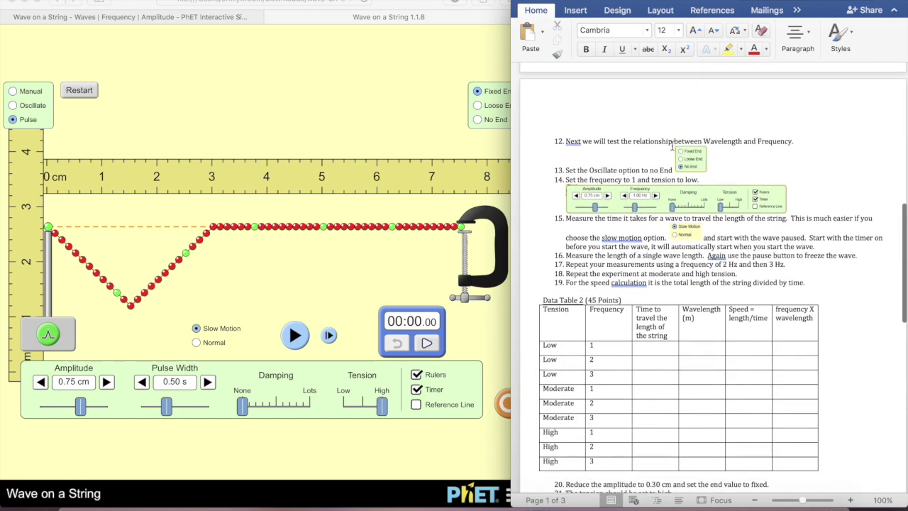
{"action": "left_click", "coordinate": [478, 120]}
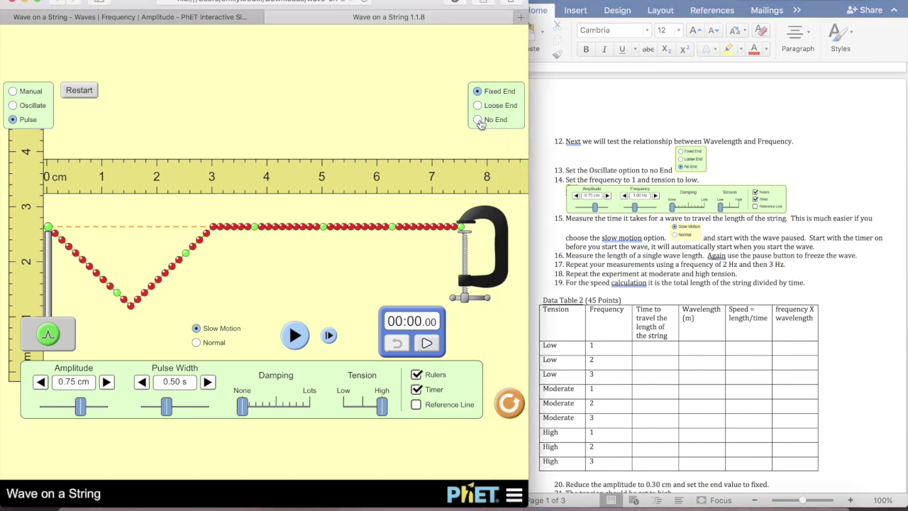
{"action": "left_click", "coordinate": [478, 120]}
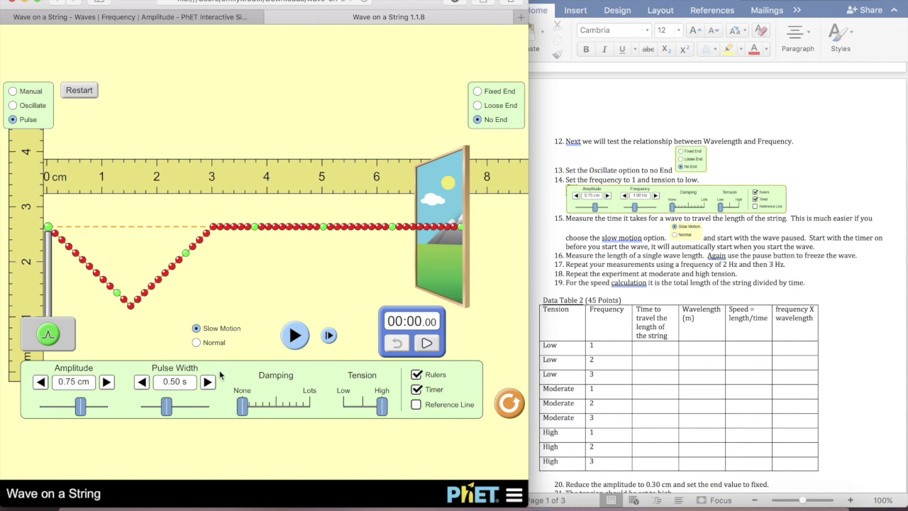
{"action": "left_click", "coordinate": [23, 109]}
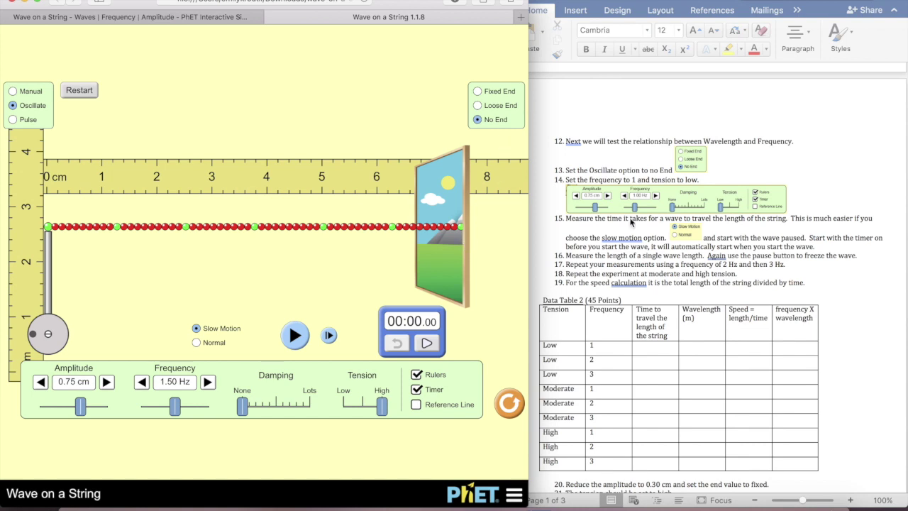
Highlight "the Oscillate option to no End" in instruction 13 in yellow
{"action": "left_click", "coordinate": [588, 170]}
{"action": "left_click_drag", "start_coordinate": [589, 170], "coordinate": [669, 171]}
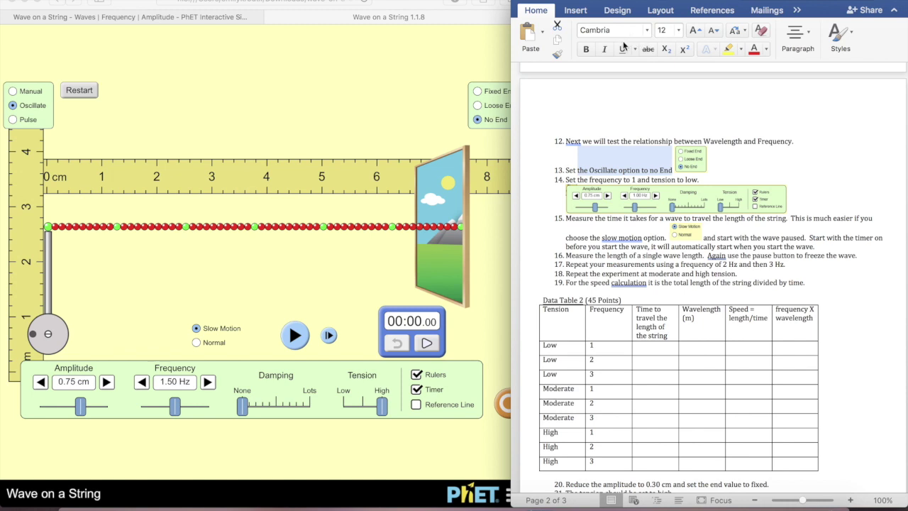
{"action": "left_click", "coordinate": [727, 49]}
Set the simulation's Frequency to 1.00 Hz and its Tension to Low
{"action": "left_click", "coordinate": [141, 384]}
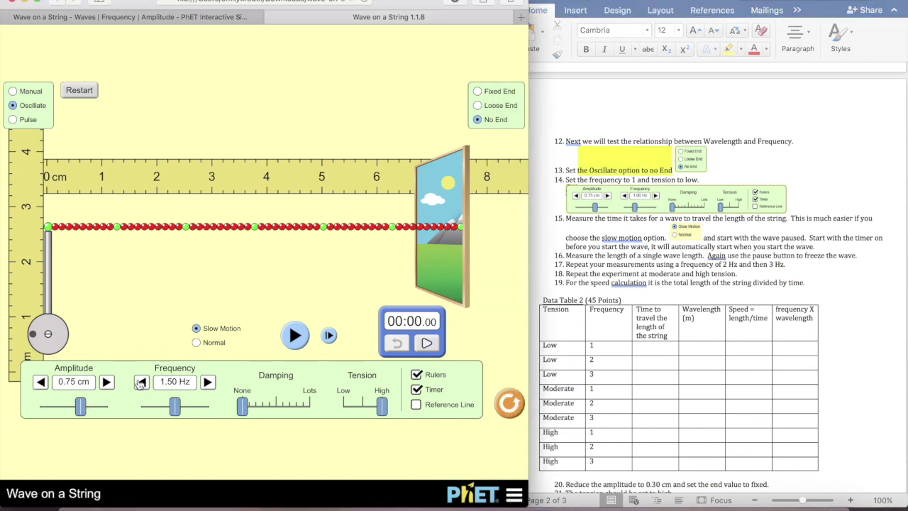
{"action": "left_click_drag", "start_coordinate": [173, 406], "coordinate": [163, 406]}
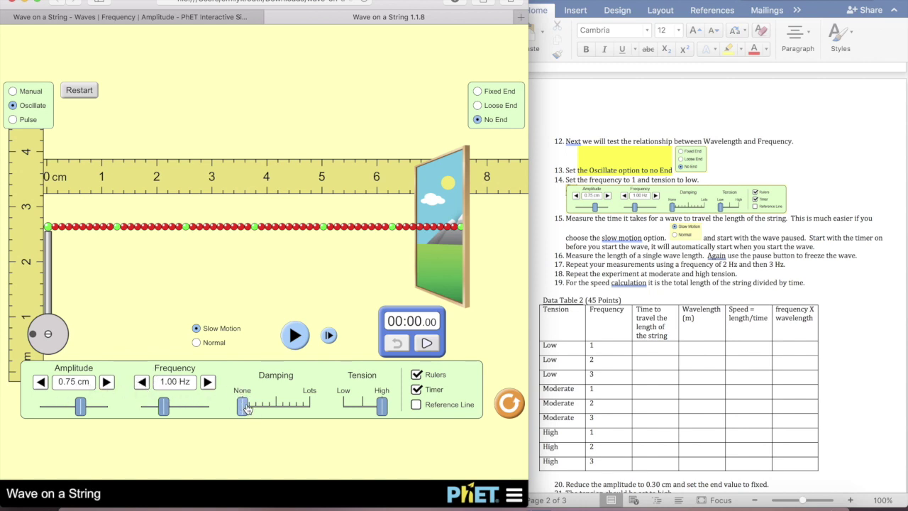
{"action": "left_click_drag", "start_coordinate": [383, 406], "coordinate": [343, 408]}
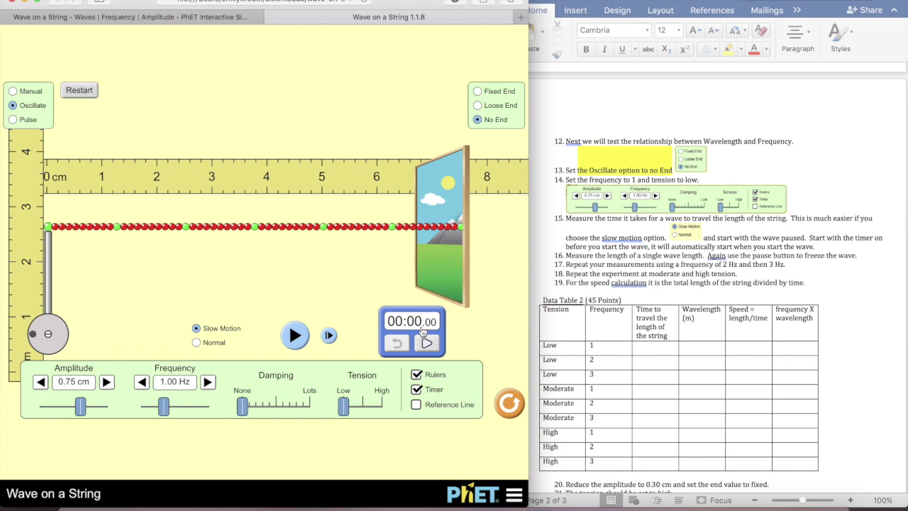
Time the 1.00 Hz wave along the string with the simulation's timer, pausing once it reaches the far end
{"action": "left_click", "coordinate": [295, 336]}
{"action": "left_click", "coordinate": [295, 336]}
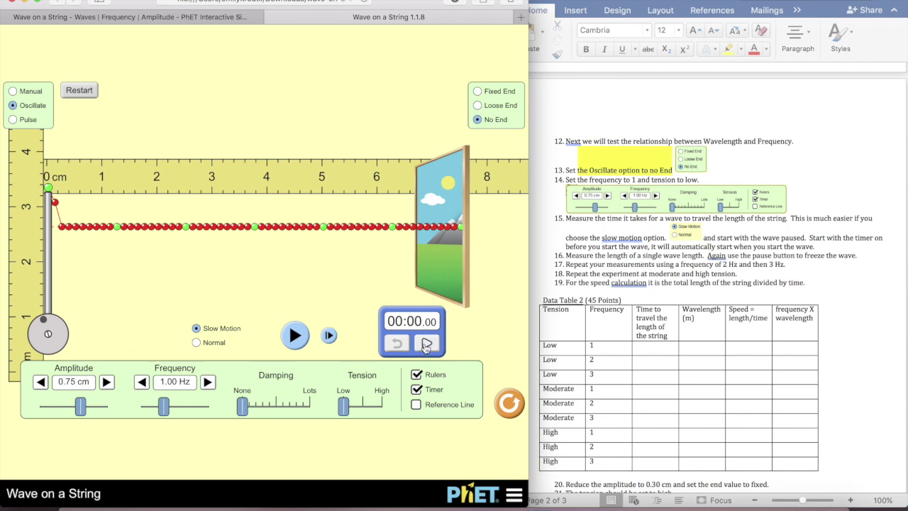
{"action": "scroll", "coordinate": [646, 193], "scroll_direction": "up", "scroll_amount": 5}
{"action": "scroll", "coordinate": [645, 193], "scroll_direction": "down", "scroll_amount": 6}
{"action": "scroll", "coordinate": [646, 193], "scroll_direction": "down", "scroll_amount": 1}
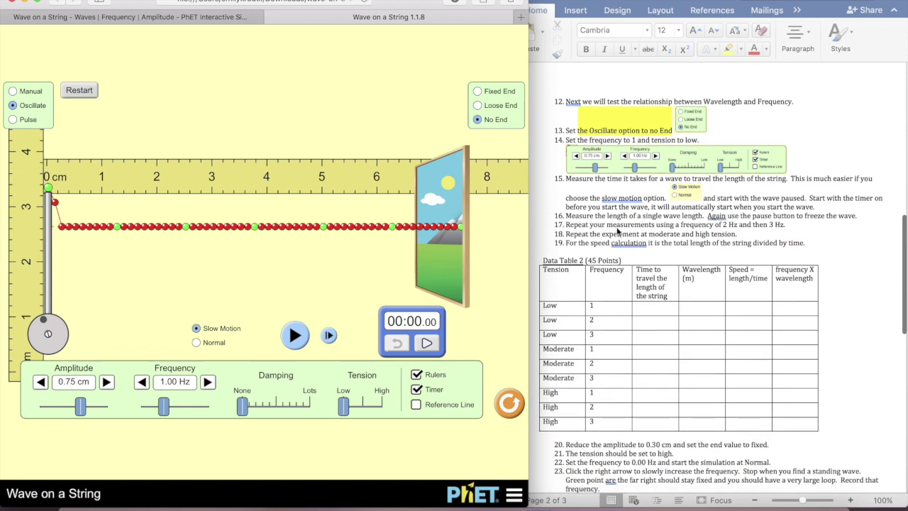
{"action": "left_click", "coordinate": [427, 343]}
{"action": "left_click", "coordinate": [293, 335]}
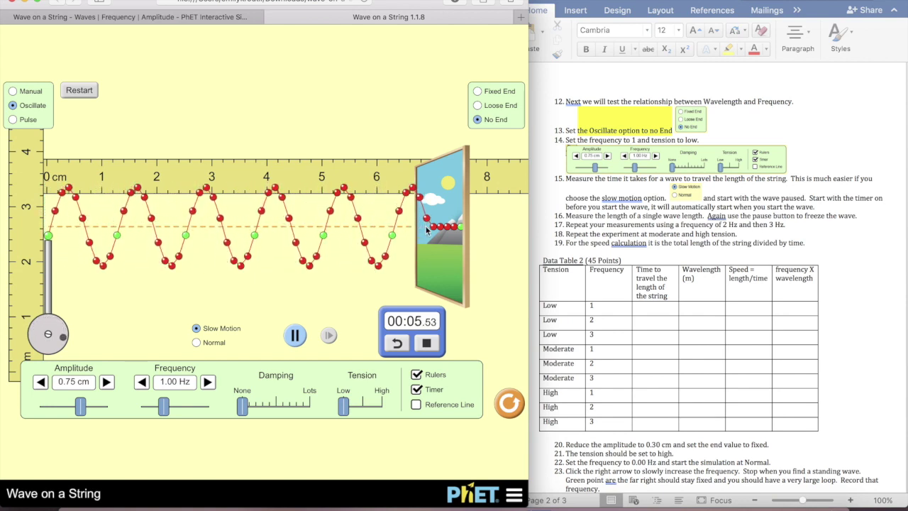
{"action": "left_click", "coordinate": [296, 336]}
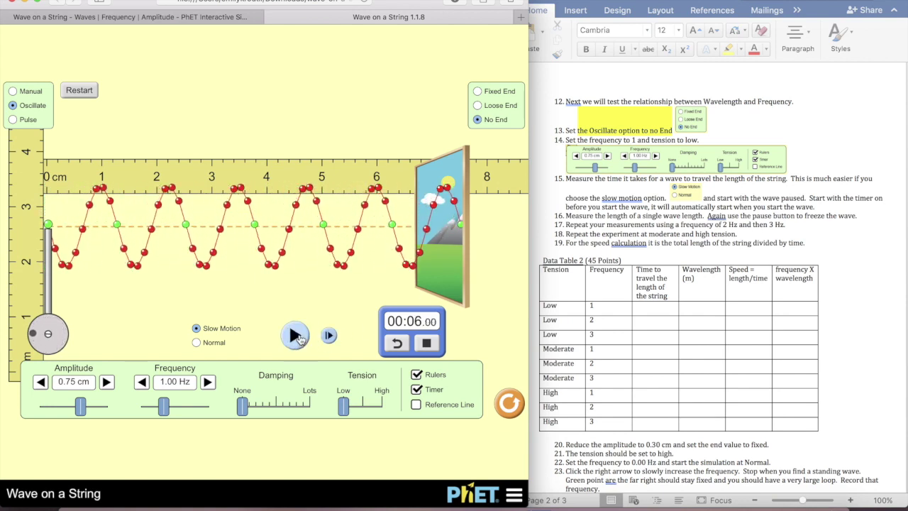
In Data Table 2's Low, frequency 1 row, enter time "6 s" and wavelength conversion "1.2 cm*(1 m/100 cm) ="
{"action": "left_click", "coordinate": [642, 311]}
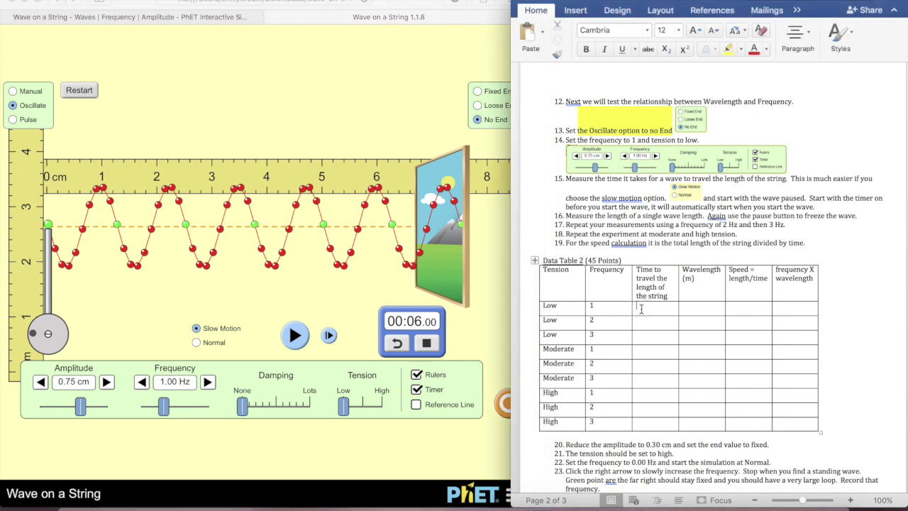
{"action": "type", "text": "6 s"}
{"action": "left_click", "coordinate": [685, 309]}
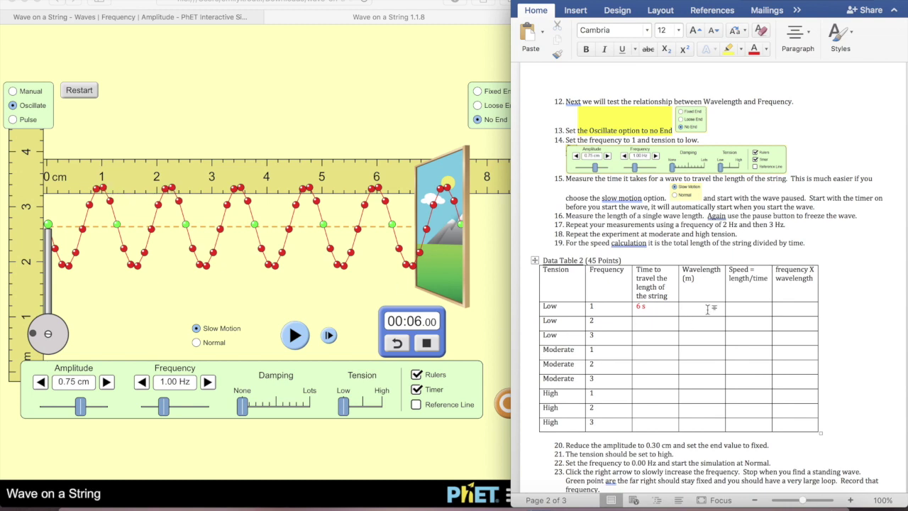
{"action": "type", "text": "1.2 cm*(1"}
{"action": "type", "text": "m/100 cm) ="}
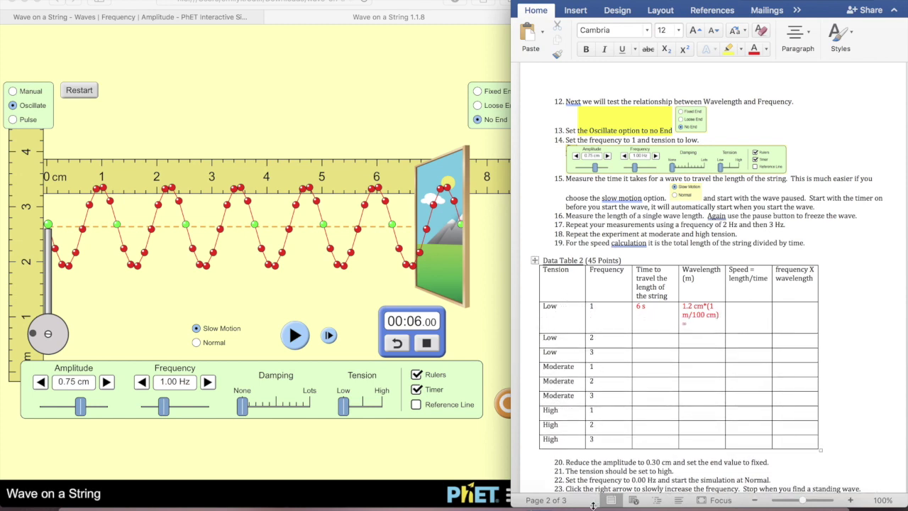
Calculate 1.2/100 in Free Graphing Calculator 2 and complete the Low, frequency 1 wavelength cell with 0.012 m
{"action": "left_click", "coordinate": [808, 505]}
{"action": "type", "text": "1.2/100"}
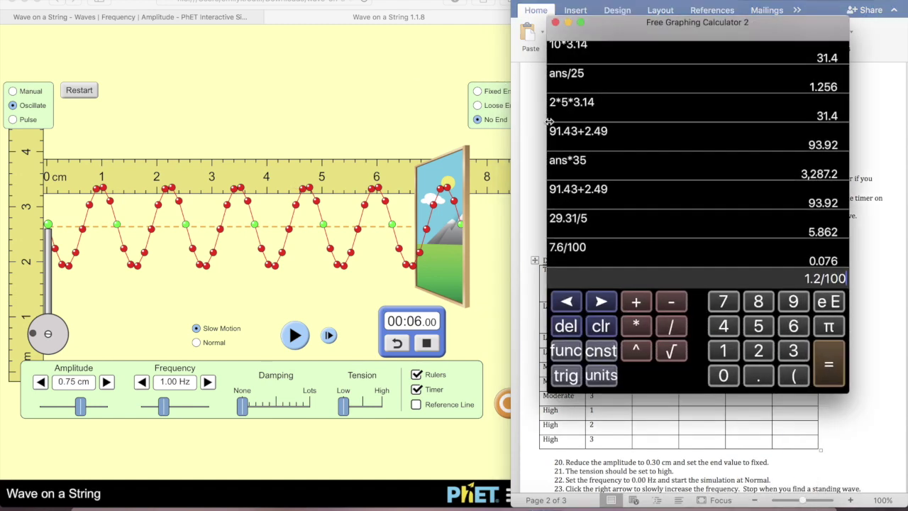
{"action": "key", "text": "Return"}
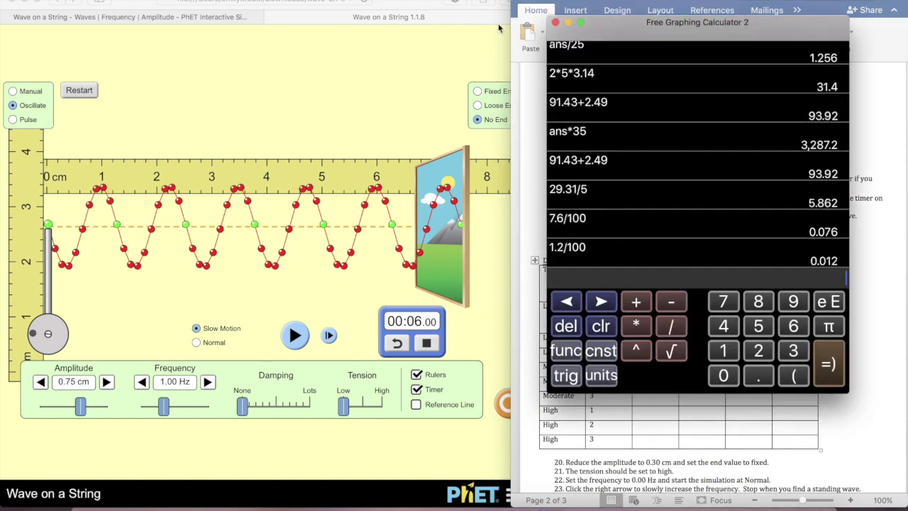
{"action": "left_click", "coordinate": [567, 22]}
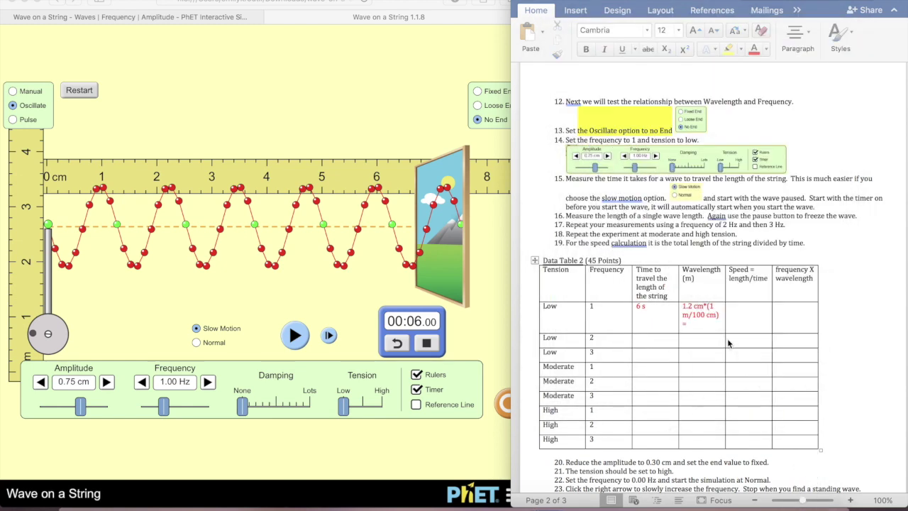
{"action": "type", "text": "0.012"}
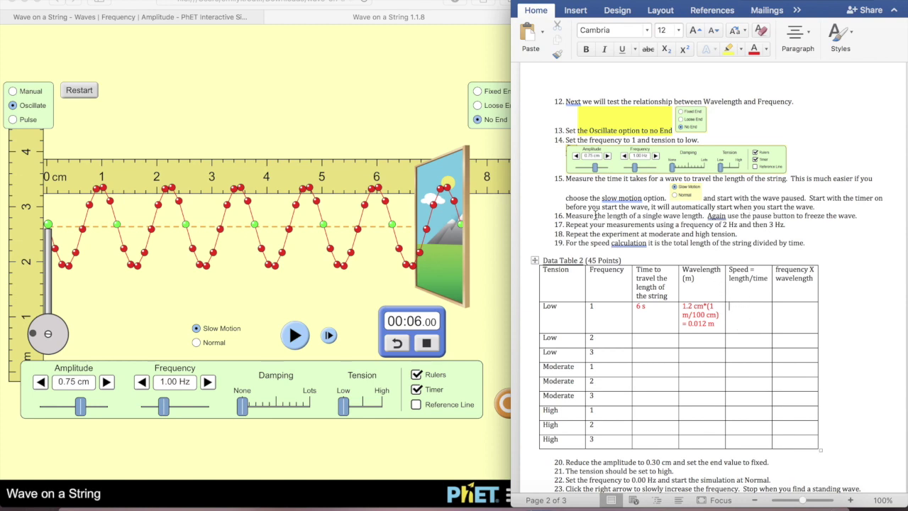
Highlight "Measure the length of a single wave length" in instruction 16 in yellow
{"action": "left_click_drag", "start_coordinate": [566, 215], "coordinate": [702, 215]}
{"action": "left_click", "coordinate": [727, 48]}
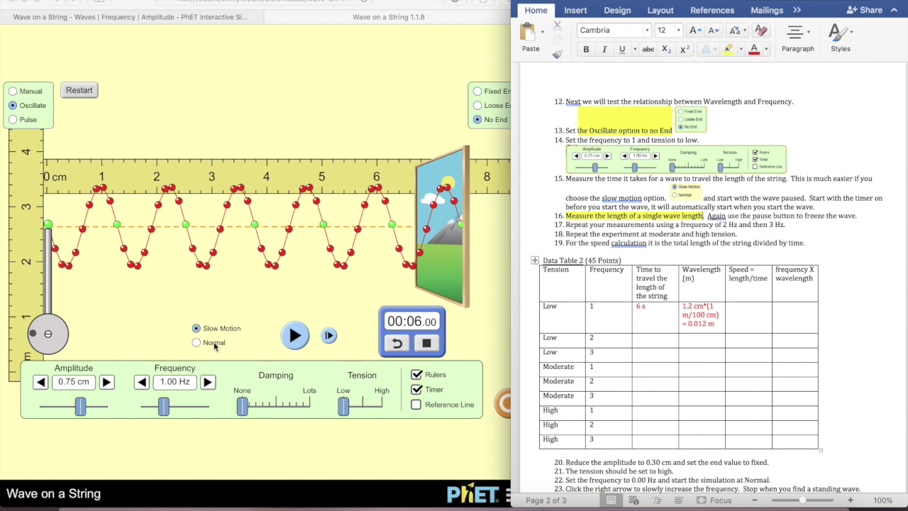
Prepare the Low tension, frequency 2 run by restarting the string, setting Frequency to 2.00 Hz, and resetting the timer
{"action": "left_click", "coordinate": [95, 93]}
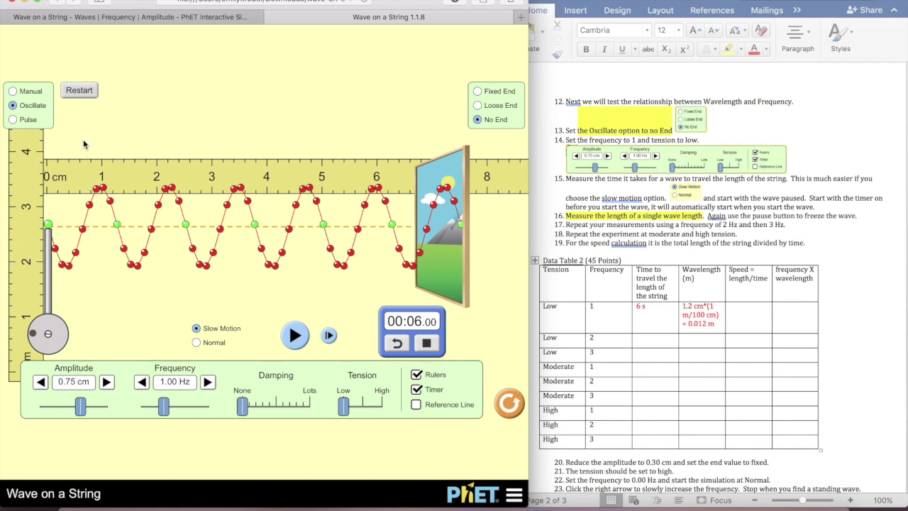
{"action": "left_click", "coordinate": [71, 89]}
{"action": "left_click", "coordinate": [206, 382]}
{"action": "left_click_drag", "start_coordinate": [207, 382], "coordinate": [207, 382]}
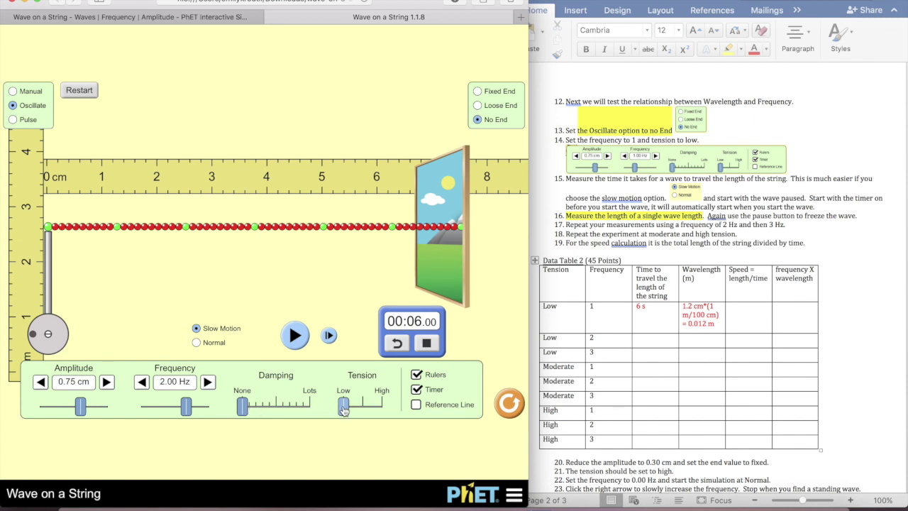
{"action": "left_click", "coordinate": [397, 343]}
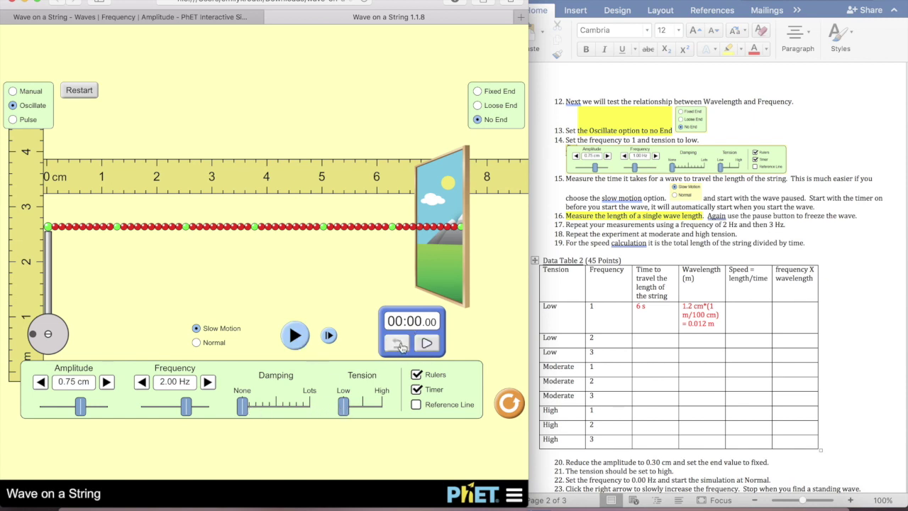
{"action": "left_click", "coordinate": [616, 339]}
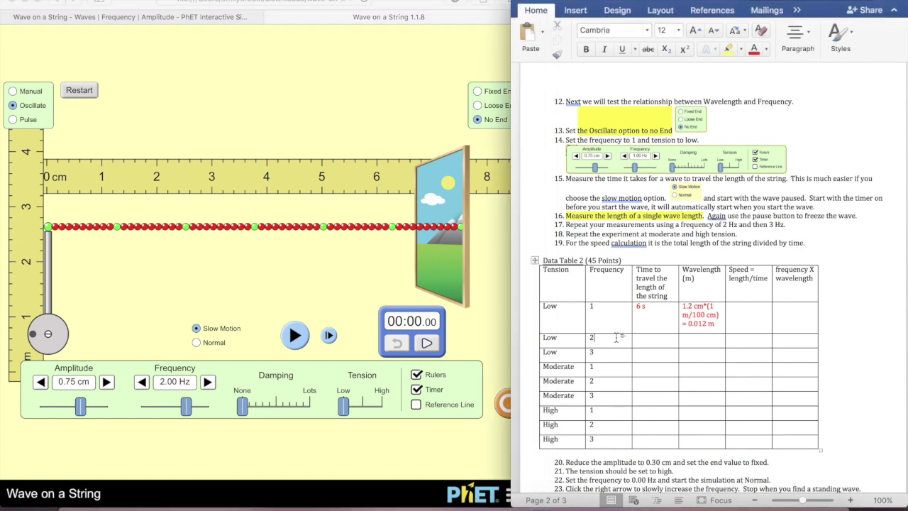
{"action": "left_click", "coordinate": [613, 353]}
{"action": "left_click", "coordinate": [602, 366]}
{"action": "left_click", "coordinate": [351, 406]}
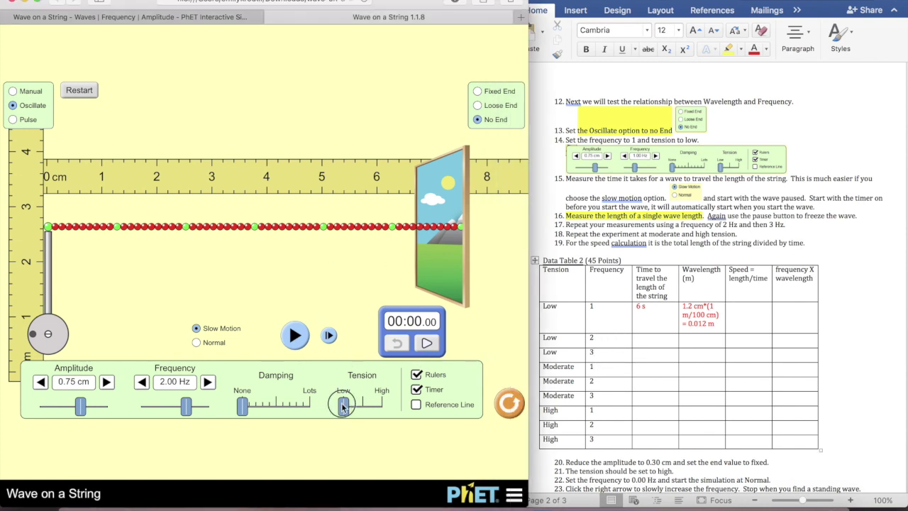
{"action": "left_click_drag", "start_coordinate": [354, 409], "coordinate": [365, 409]}
{"action": "left_click", "coordinate": [613, 362]}
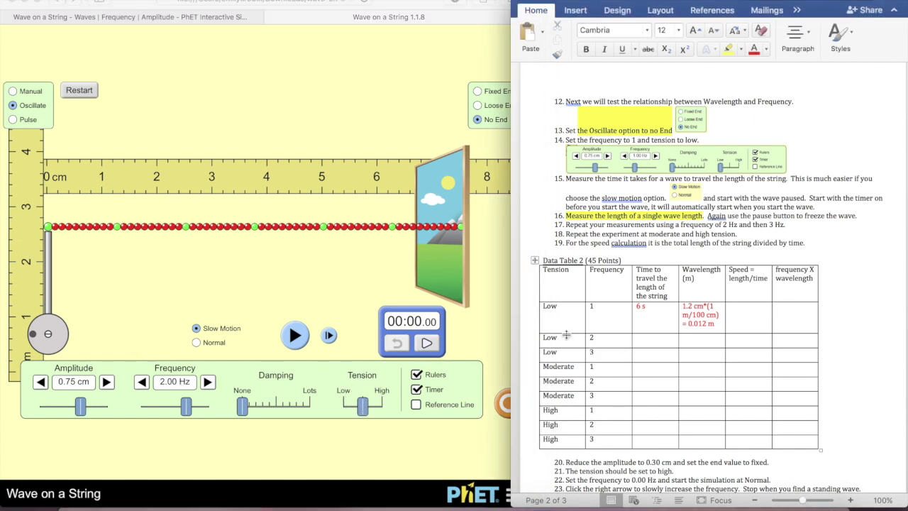
{"action": "left_click_drag", "start_coordinate": [365, 408], "coordinate": [343, 405]}
{"action": "left_click_drag", "start_coordinate": [364, 406], "coordinate": [343, 406]}
Set Frequency to 1.00 Hz and Tension to the midpoint, and enter "##" as the Moderate, frequency 1 travel time
{"action": "left_click_drag", "start_coordinate": [185, 407], "coordinate": [162, 407]}
{"action": "left_click", "coordinate": [142, 382]}
{"action": "left_click", "coordinate": [141, 382]}
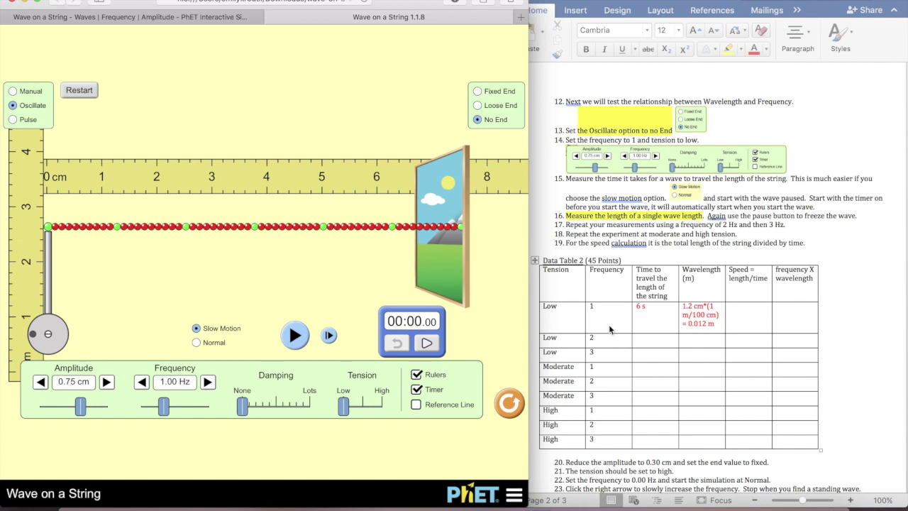
{"action": "left_click_drag", "start_coordinate": [345, 408], "coordinate": [364, 411]}
{"action": "left_click", "coordinate": [661, 369]}
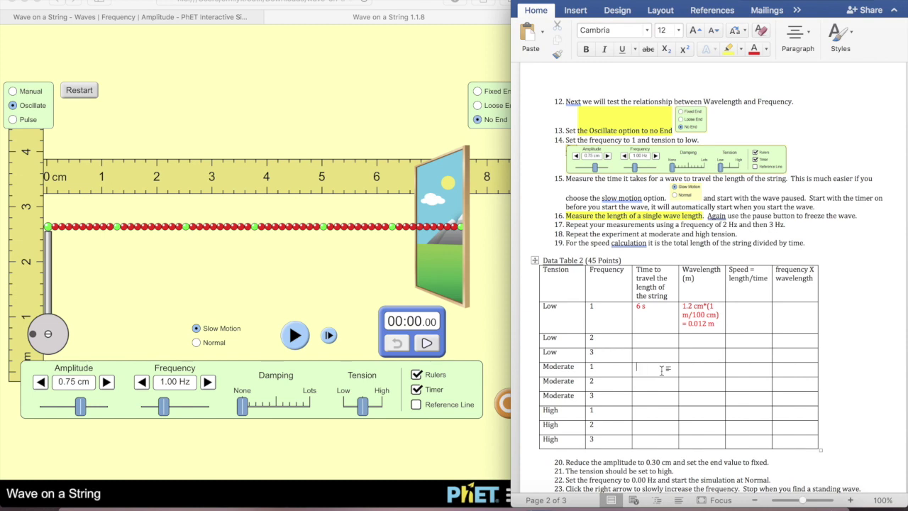
{"action": "type", "text": "##"}
Set Tension to High and enter "##" as the High, frequency 1 travel time in Data Table 2
{"action": "left_click_drag", "start_coordinate": [366, 406], "coordinate": [391, 410]}
{"action": "left_click", "coordinate": [645, 415]}
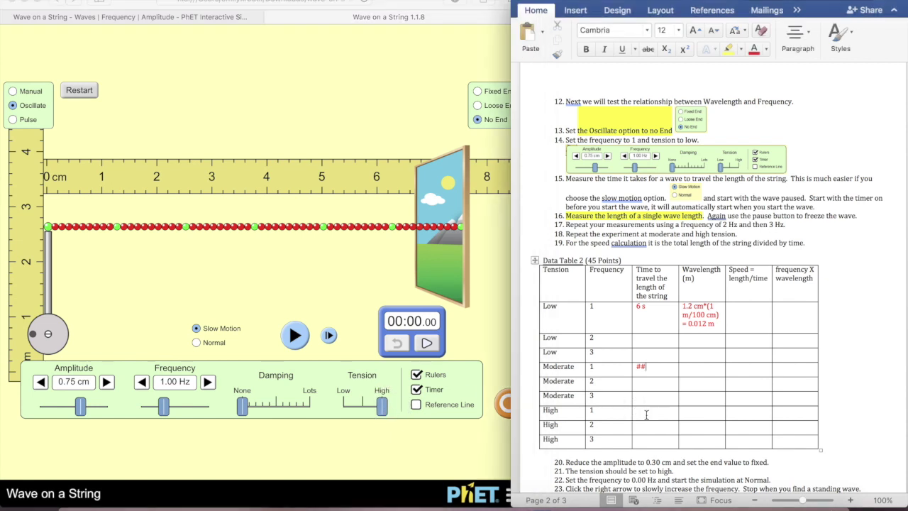
{"action": "type", "text": "##"}
Set Frequency to 2.00 Hz and Tension to Low, and enter "##" as the Low, frequency 2 travel time
{"action": "left_click_drag", "start_coordinate": [166, 408], "coordinate": [190, 413]}
{"action": "left_click", "coordinate": [208, 382]}
{"action": "left_click", "coordinate": [208, 381]}
{"action": "left_click", "coordinate": [208, 382]}
{"action": "left_click_drag", "start_coordinate": [380, 413], "coordinate": [339, 413]}
{"action": "left_click", "coordinate": [657, 342]}
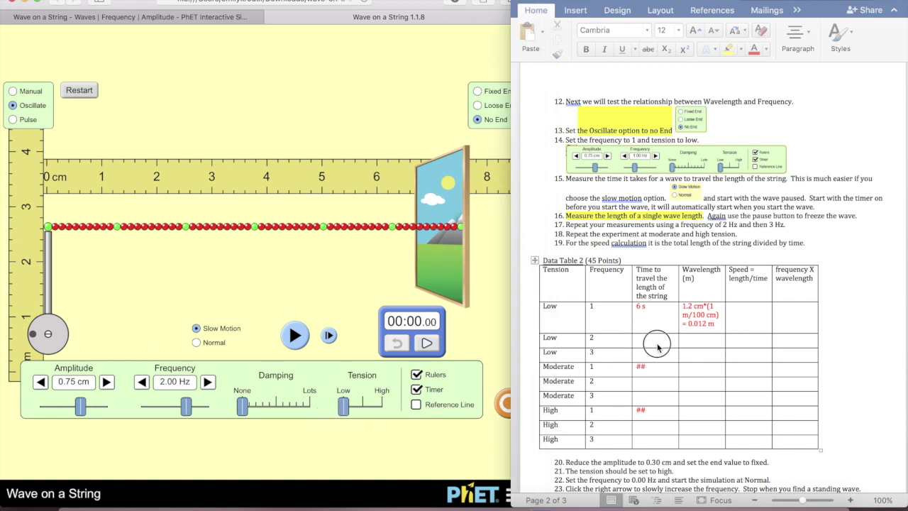
{"action": "type", "text": "##"}
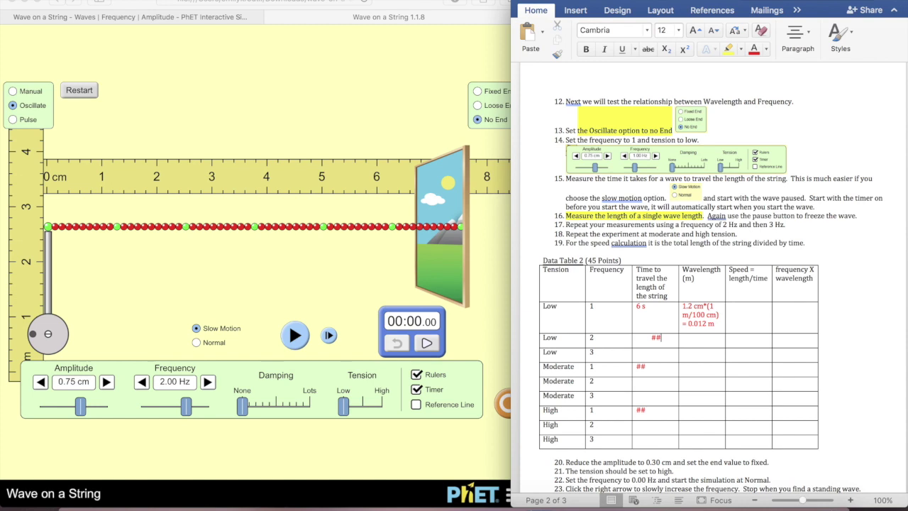
Set Tension to the midpoint and enter "##" as the Moderate, frequency 2 travel time
{"action": "left_click", "coordinate": [640, 382]}
{"action": "left_click", "coordinate": [362, 412]}
{"action": "left_click", "coordinate": [641, 383]}
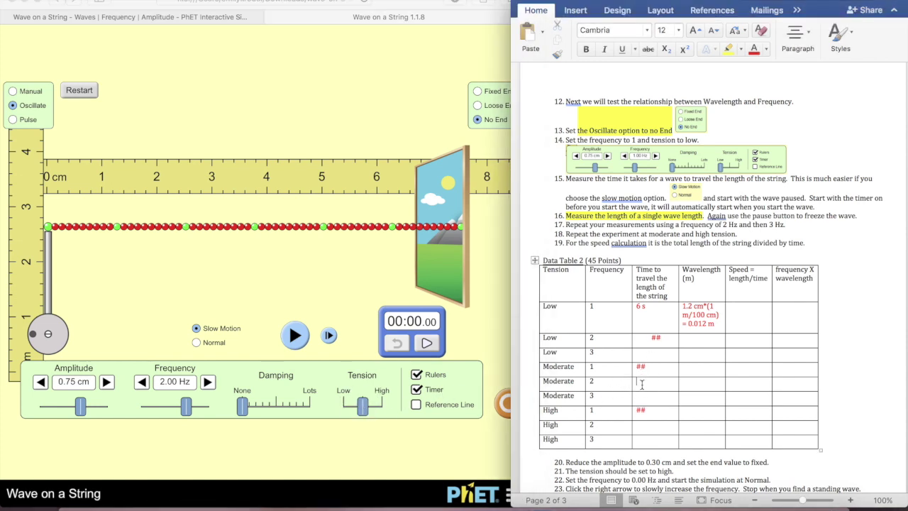
{"action": "type", "text": "##"}
Set Tension to High and enter "##" as the High, frequency 2 travel time
{"action": "left_click", "coordinate": [642, 427]}
{"action": "left_click", "coordinate": [377, 403]}
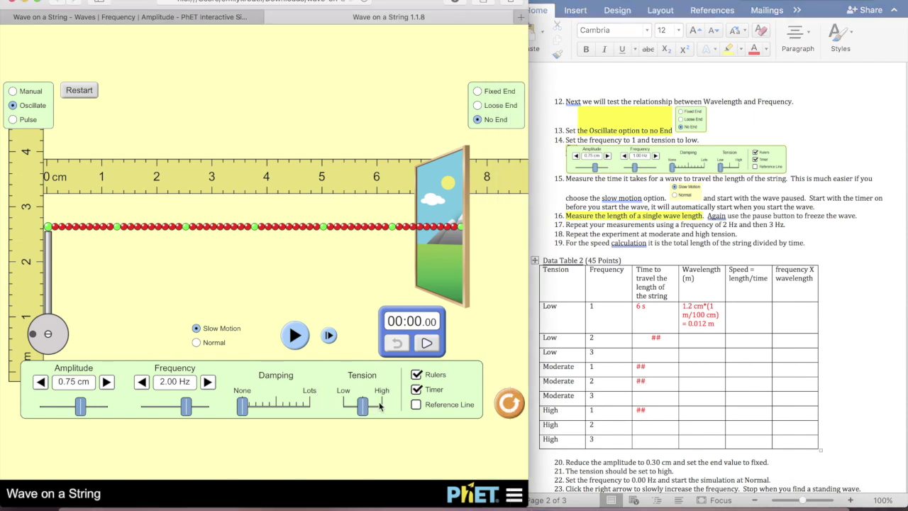
{"action": "left_click_drag", "start_coordinate": [363, 406], "coordinate": [383, 406]}
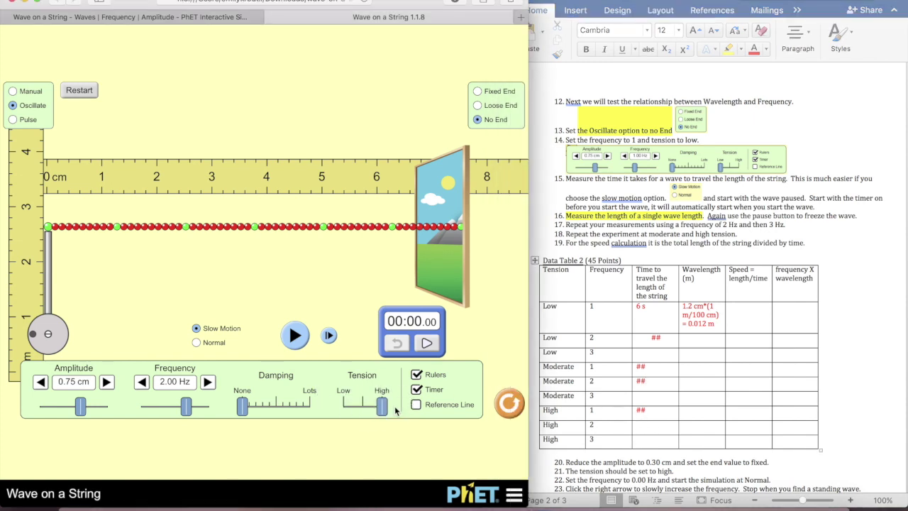
{"action": "left_click", "coordinate": [637, 426]}
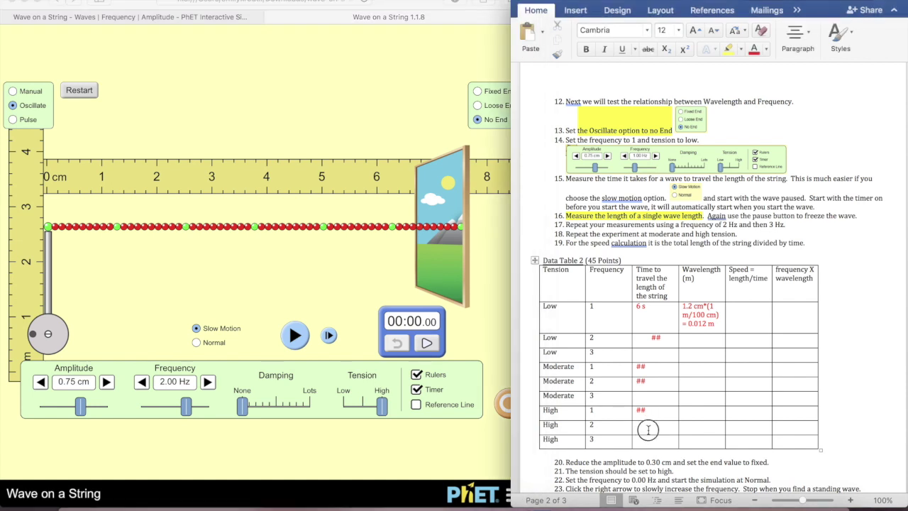
{"action": "type", "text": "##"}
Highlight the "##" placeholders in Data Table 2's travel time column in yellow
{"action": "left_click_drag", "start_coordinate": [638, 341], "coordinate": [707, 447]}
{"action": "left_click", "coordinate": [729, 49]}
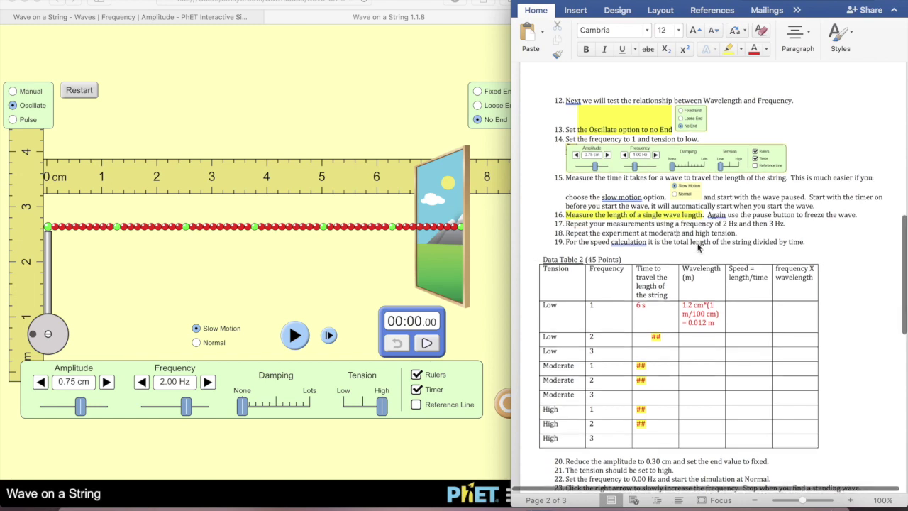
Highlight "the total length of the string divided by time." in instruction 19 in yellow
{"action": "scroll", "coordinate": [699, 246], "scroll_direction": "down", "scroll_amount": 1}
{"action": "scroll", "coordinate": [698, 241], "scroll_direction": "down", "scroll_amount": 1}
{"action": "scroll", "coordinate": [697, 231], "scroll_direction": "down", "scroll_amount": 1}
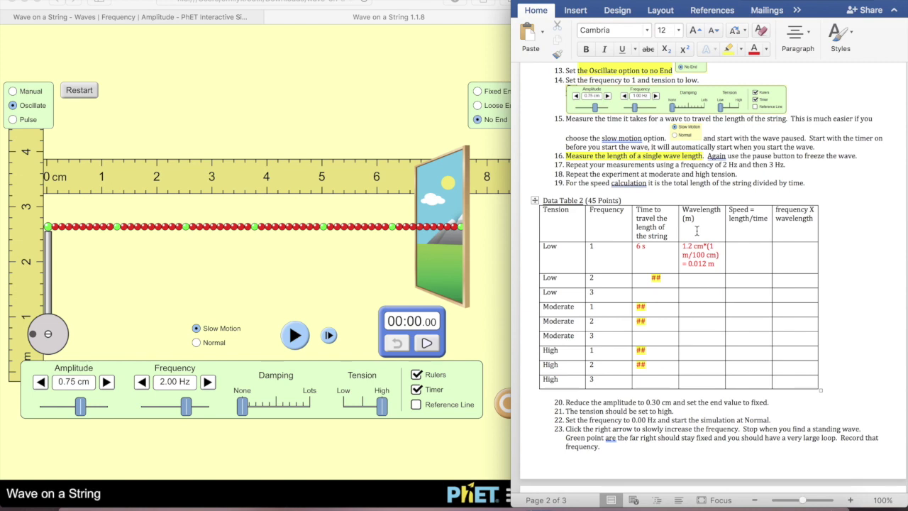
{"action": "scroll", "coordinate": [699, 229], "scroll_direction": "down", "scroll_amount": 1}
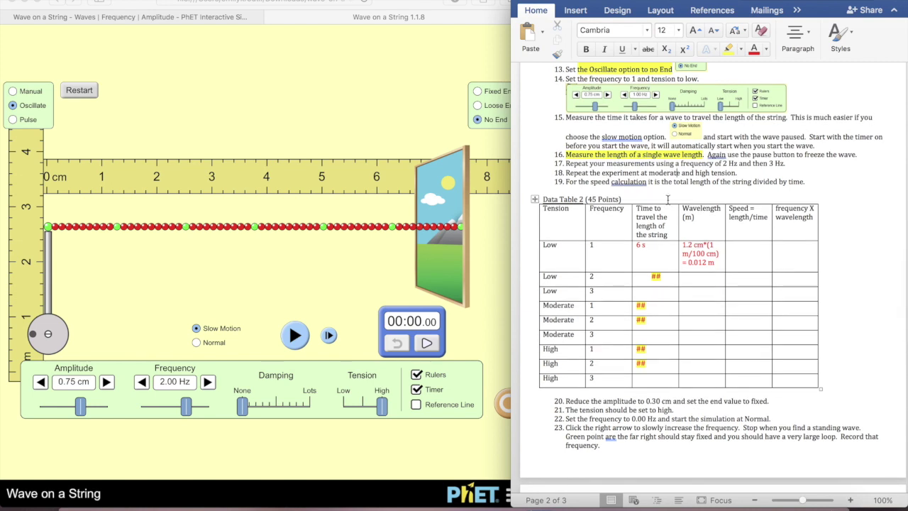
{"action": "left_click_drag", "start_coordinate": [669, 182], "coordinate": [801, 186]}
{"action": "left_click", "coordinate": [728, 48]}
Add the red italic note "use total length of string; v = x/t" under Data Table 2's Speed heading, with the formula on its own line
{"action": "left_click", "coordinate": [763, 246]}
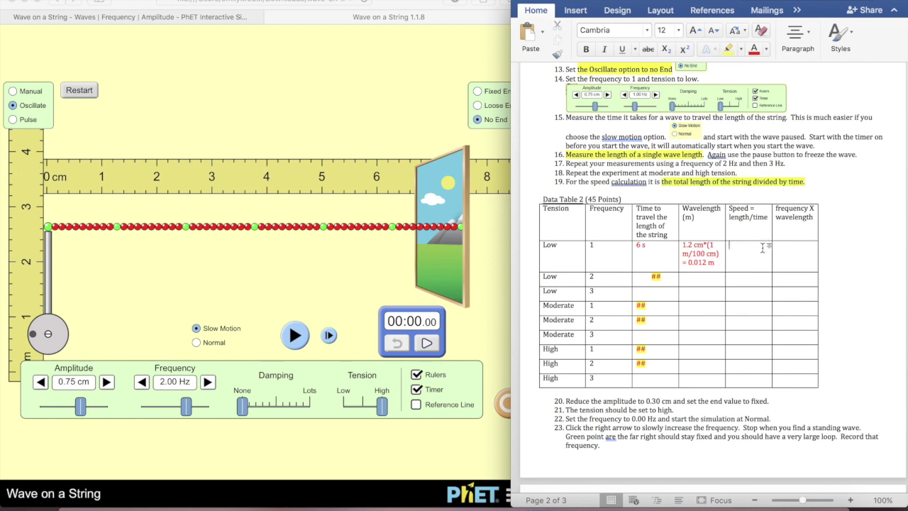
{"action": "left_click", "coordinate": [770, 219]}
{"action": "key", "text": "Return"}
{"action": "key", "text": "ctrl+i"}
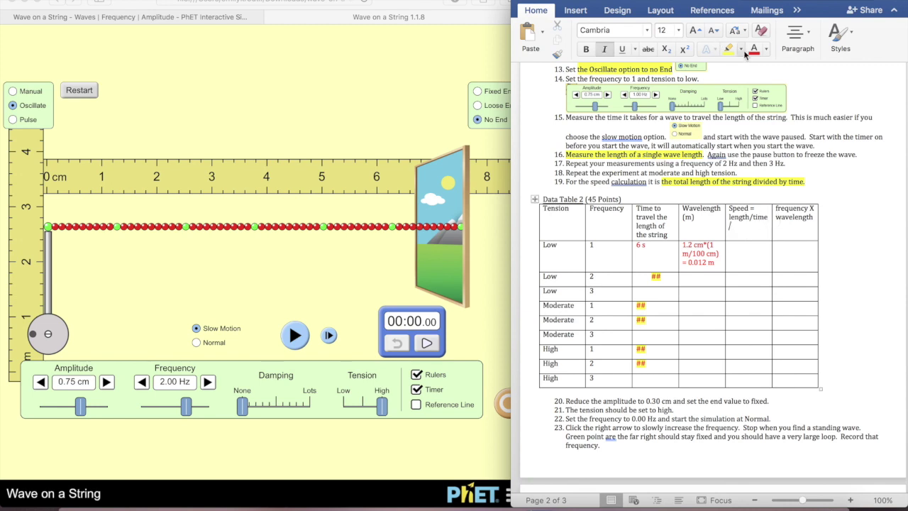
{"action": "left_click", "coordinate": [754, 49]}
{"action": "type", "text": "use total length of string"}
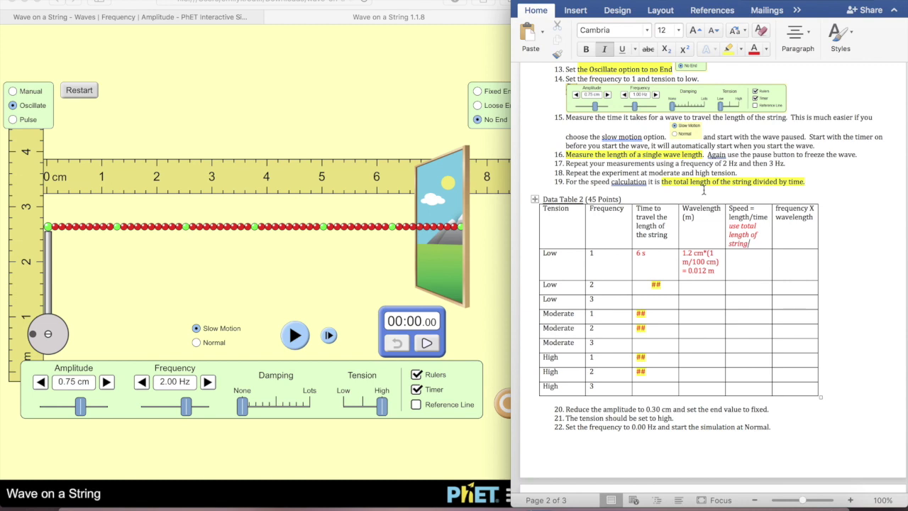
{"action": "type", "text": "; v = x/d"}
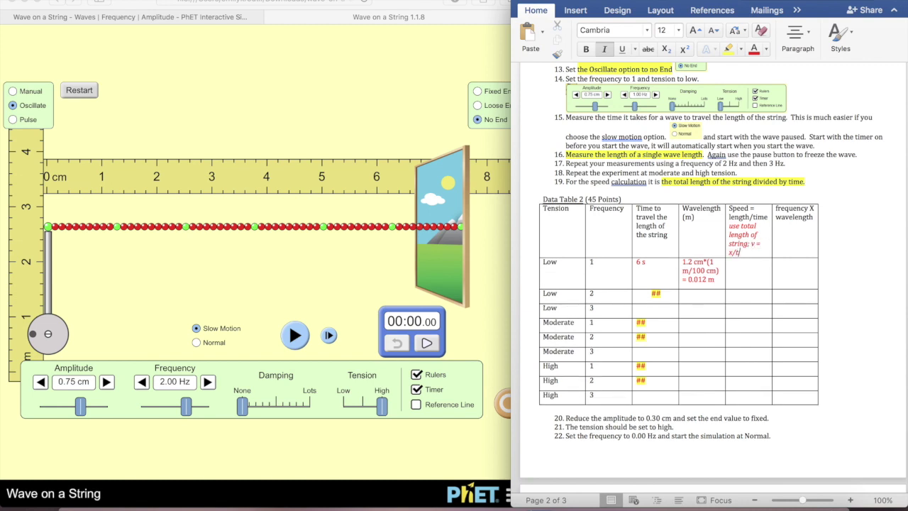
{"action": "left_click", "coordinate": [751, 244]}
{"action": "key", "text": "Return"}
Highlight "Reduce the amplitude to 0.30 cm and set the end value to fixed." in instruction 20 in yellow
{"action": "scroll", "coordinate": [746, 279], "scroll_direction": "down", "scroll_amount": 5}
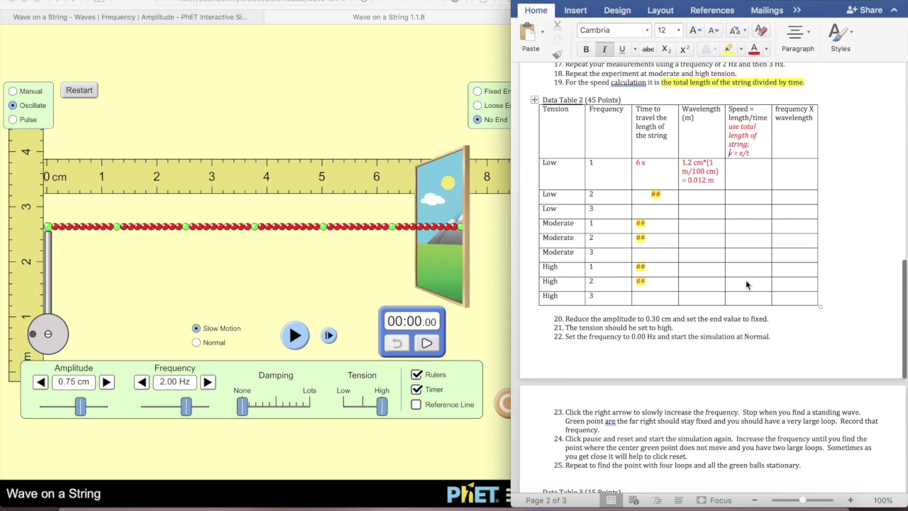
{"action": "scroll", "coordinate": [646, 320], "scroll_direction": "down", "scroll_amount": 6}
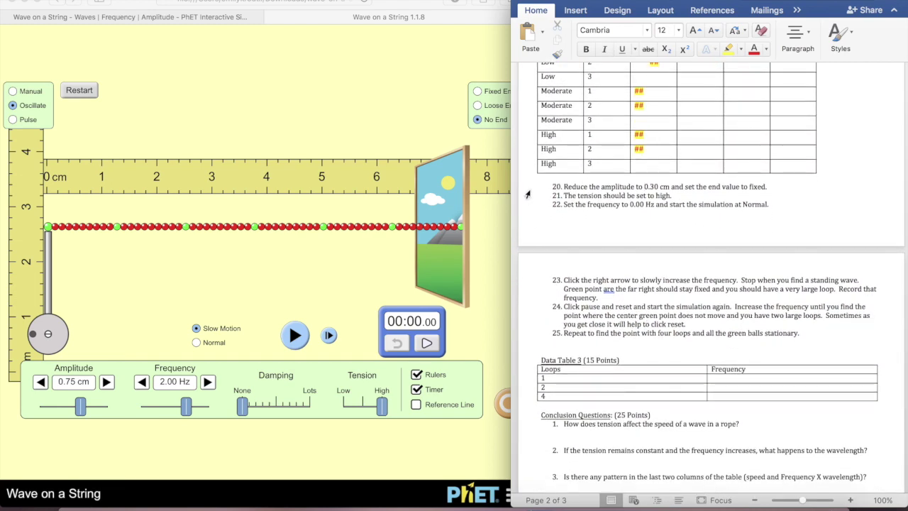
{"action": "left_click_drag", "start_coordinate": [563, 186], "coordinate": [670, 186]}
{"action": "left_click_drag", "start_coordinate": [766, 186], "coordinate": [768, 186]}
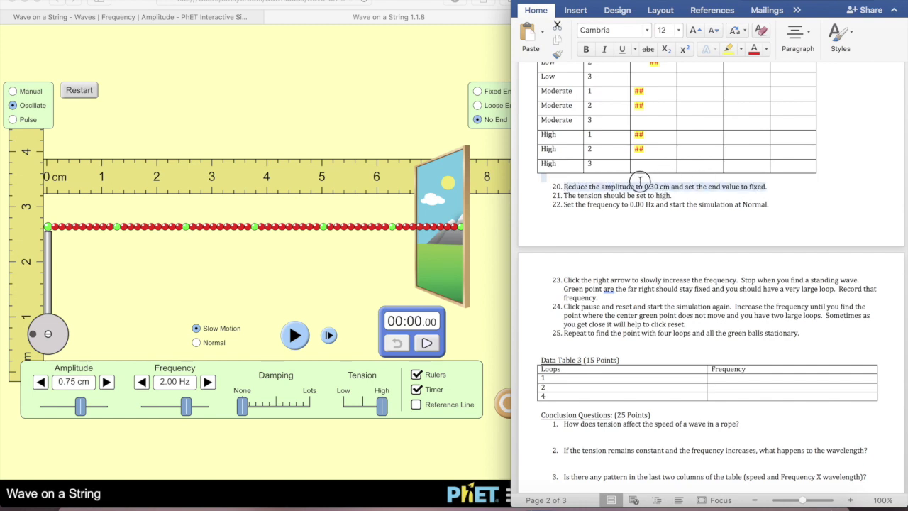
{"action": "left_click", "coordinate": [728, 48]}
Configure the simulation for standing waves with Fixed End, Amplitude 0.30 cm, Frequency 0.00 Hz and Normal speed
{"action": "left_click", "coordinate": [453, 112]}
{"action": "left_click", "coordinate": [488, 95]}
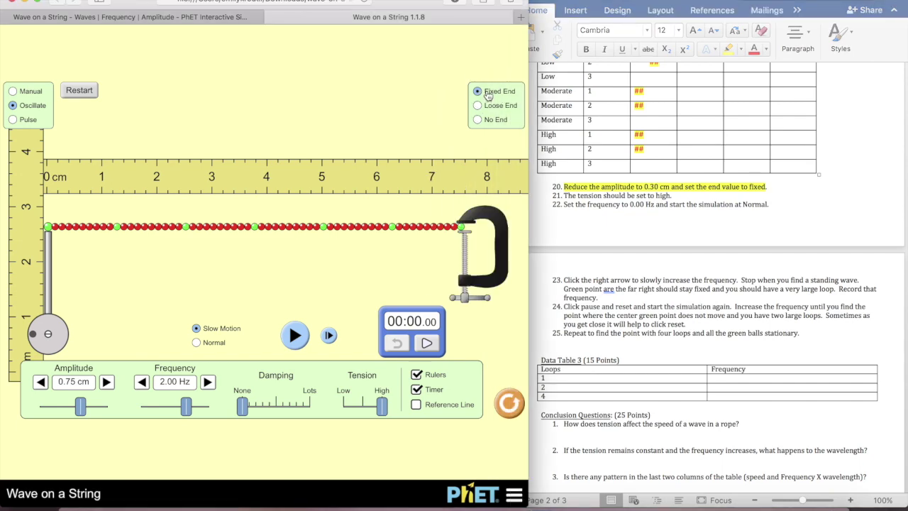
{"action": "left_click", "coordinate": [648, 222]}
{"action": "scroll", "coordinate": [648, 222], "scroll_direction": "up", "scroll_amount": 5}
{"action": "scroll", "coordinate": [648, 223], "scroll_direction": "down", "scroll_amount": 7}
{"action": "scroll", "coordinate": [647, 222], "scroll_direction": "down", "scroll_amount": 2}
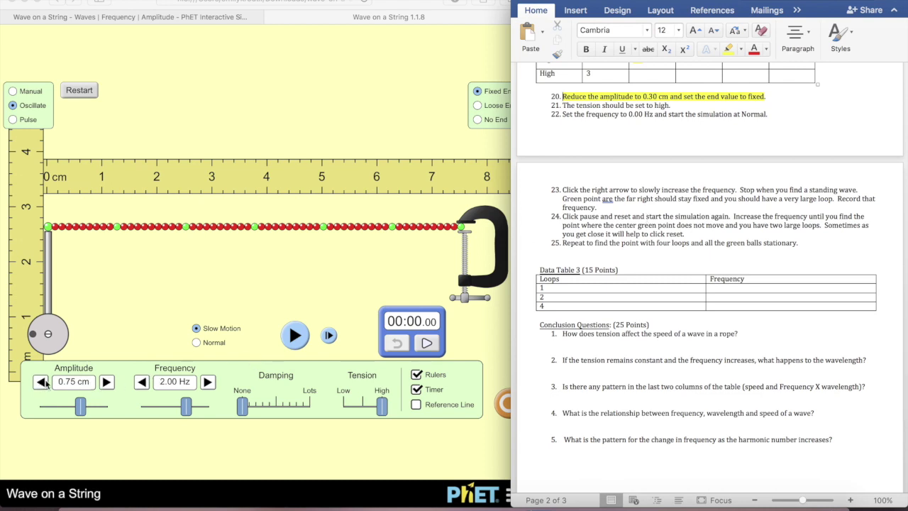
{"action": "left_click", "coordinate": [89, 412]}
{"action": "left_click_drag", "start_coordinate": [83, 410], "coordinate": [56, 408]}
{"action": "left_click", "coordinate": [41, 382]}
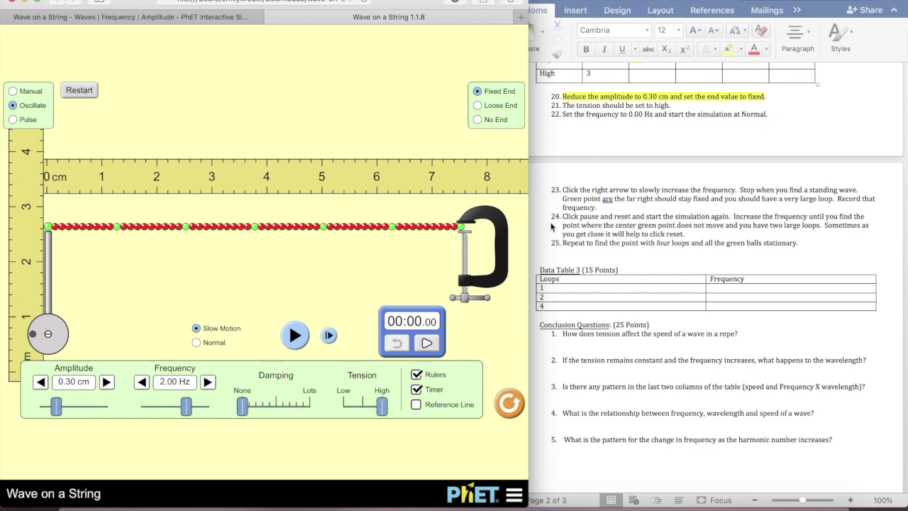
{"action": "left_click_drag", "start_coordinate": [186, 405], "coordinate": [113, 383]}
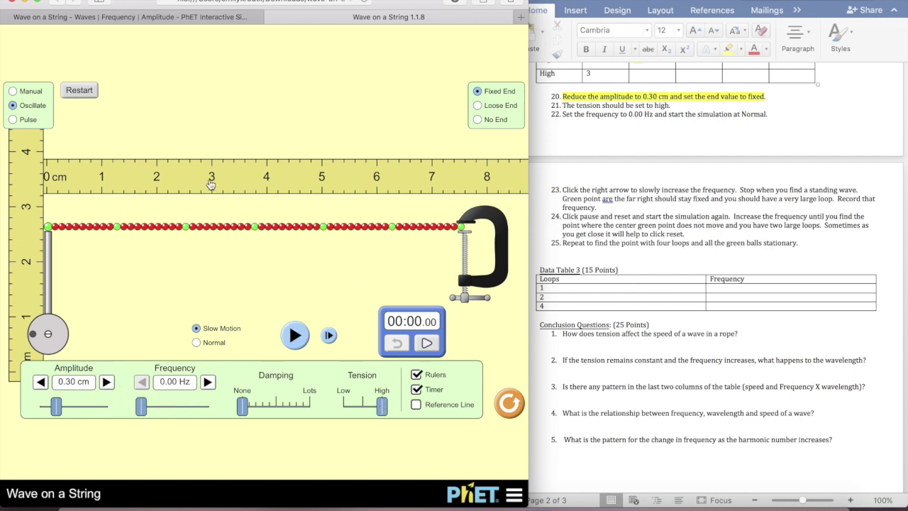
{"action": "left_click", "coordinate": [196, 345]}
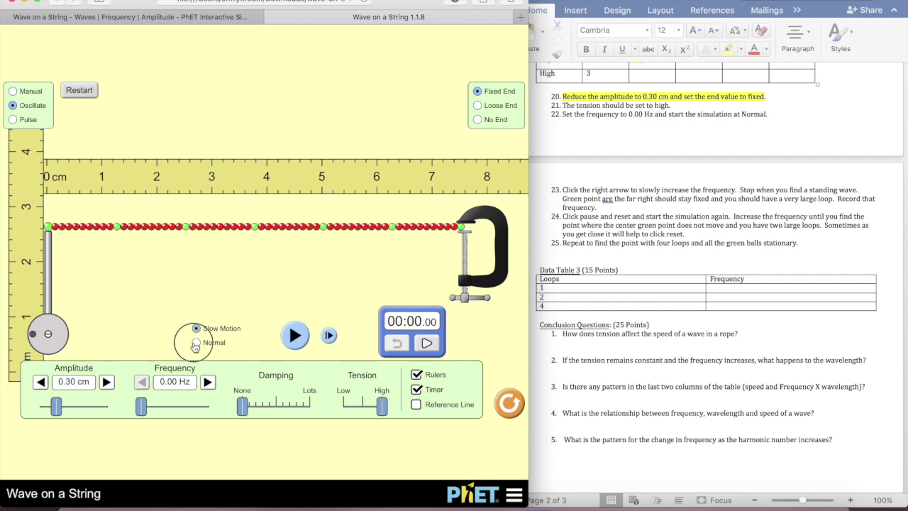
Highlight "tension should be set to high." in instruction 21 and "the frequency to 0.00 Hz" and "the simulation at Normal." in instruction 22 in yellow
{"action": "left_click", "coordinate": [630, 138]}
{"action": "left_click_drag", "start_coordinate": [577, 105], "coordinate": [670, 106]}
{"action": "left_click", "coordinate": [729, 50]}
{"action": "left_click_drag", "start_coordinate": [574, 114], "coordinate": [767, 115]}
{"action": "left_click", "coordinate": [729, 50]}
{"action": "left_click", "coordinate": [731, 51]}
{"action": "type", "text": "."}
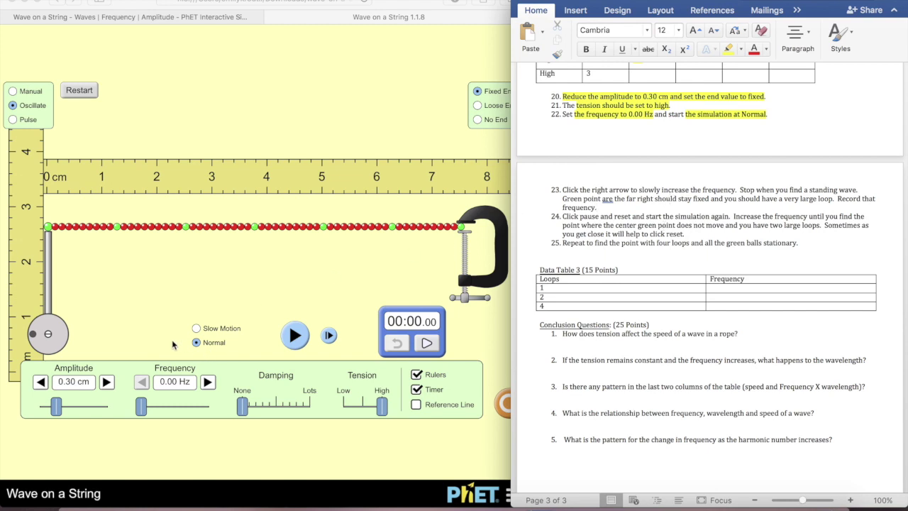
Start the simulation and raise the frequency in small increments to 0.39 Hz to find the one-loop standing wave
{"action": "left_click", "coordinate": [295, 335]}
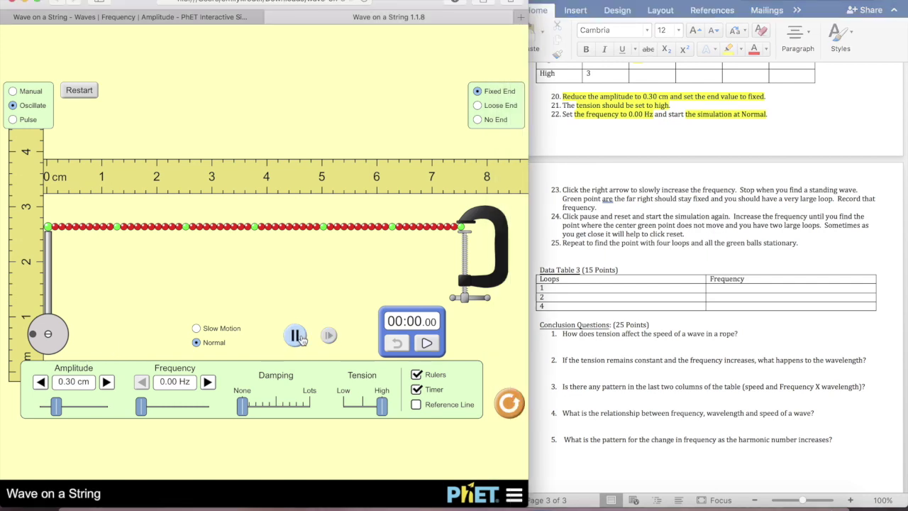
{"action": "left_click", "coordinate": [208, 383]}
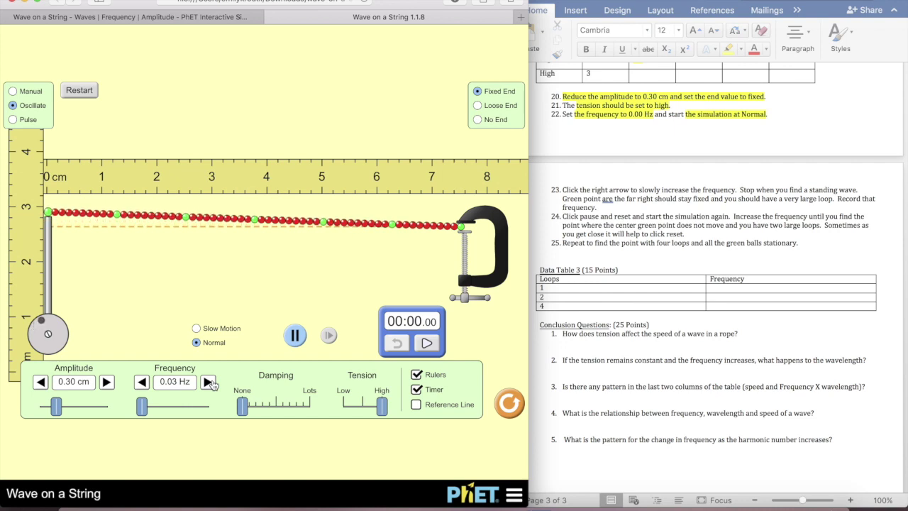
{"action": "left_click", "coordinate": [208, 382]}
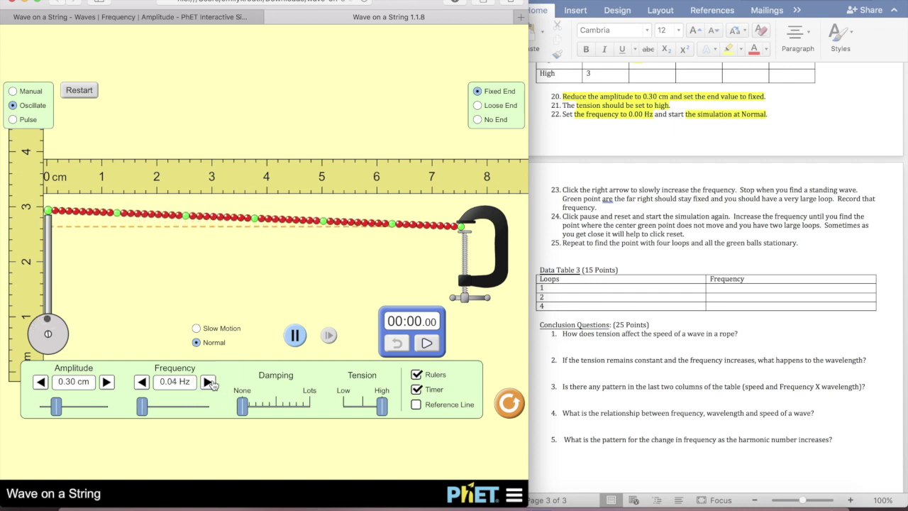
{"action": "left_click", "coordinate": [209, 382]}
{"action": "left_click", "coordinate": [209, 383]}
{"action": "left_click", "coordinate": [208, 382]}
{"action": "left_click", "coordinate": [208, 382]}
{"action": "left_click", "coordinate": [208, 383]}
{"action": "left_click", "coordinate": [208, 383]}
{"action": "left_click", "coordinate": [208, 383]}
{"action": "left_click", "coordinate": [208, 383]}
{"action": "left_click", "coordinate": [209, 383]}
{"action": "left_click", "coordinate": [208, 383]}
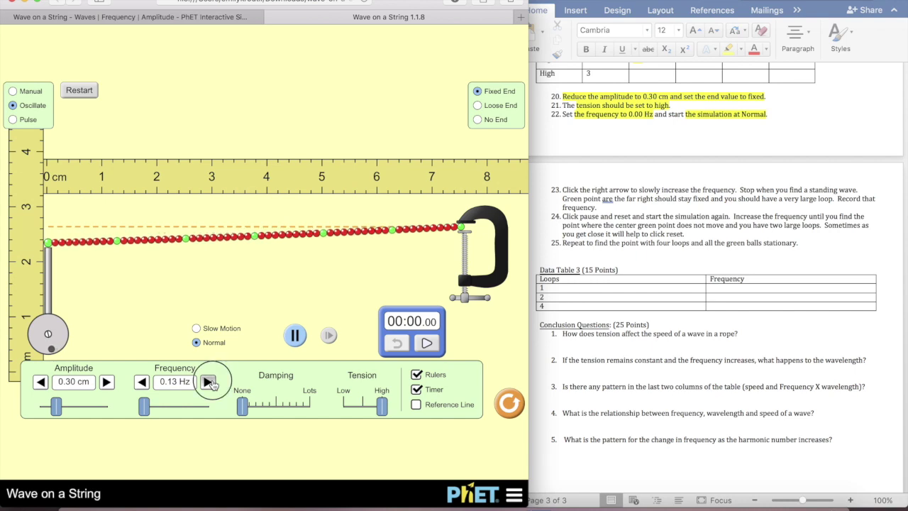
{"action": "left_click", "coordinate": [209, 382]}
{"action": "left_click", "coordinate": [208, 382]}
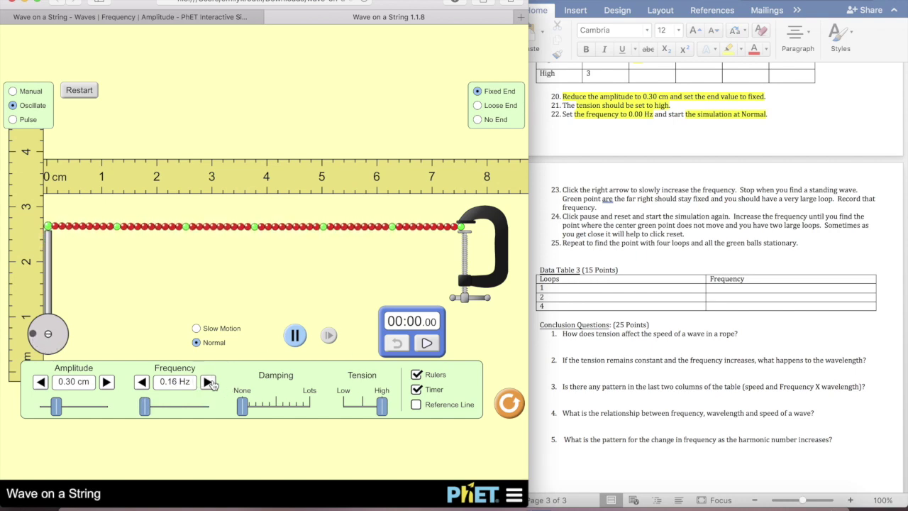
{"action": "left_click", "coordinate": [209, 383]}
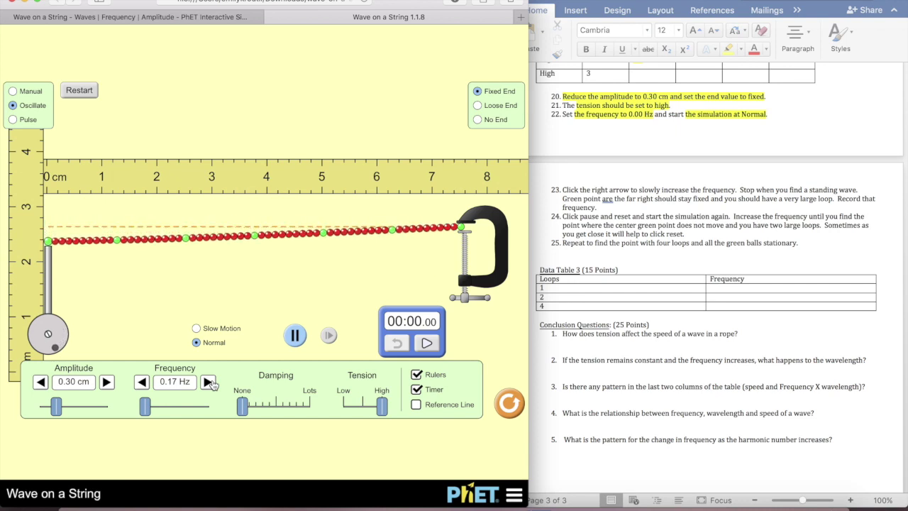
{"action": "left_click", "coordinate": [209, 382]}
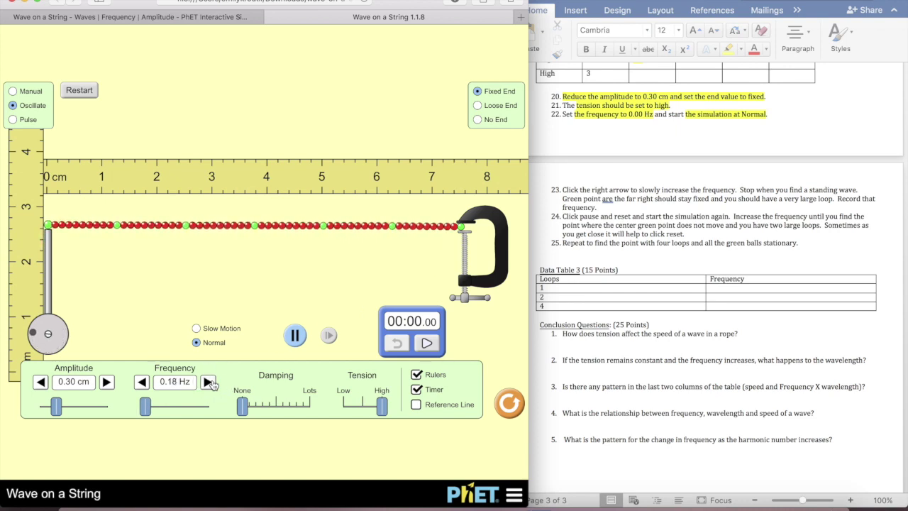
{"action": "left_click", "coordinate": [209, 382]}
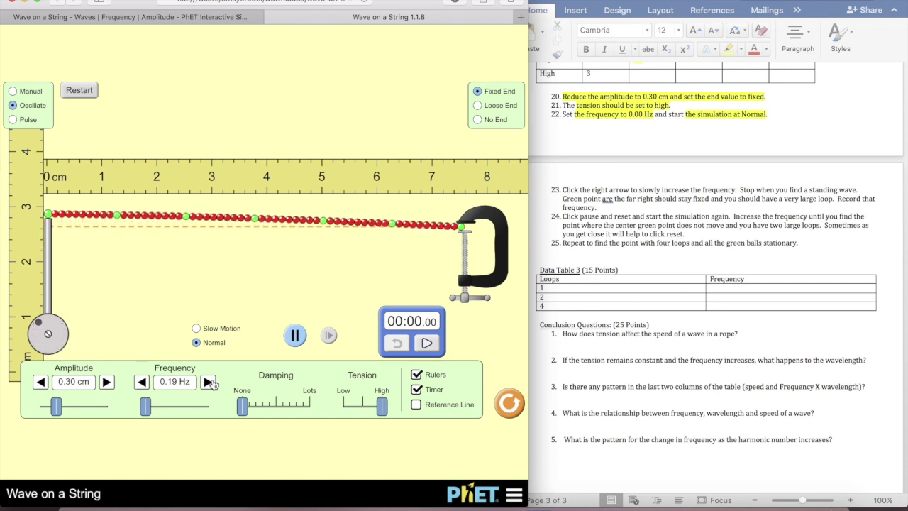
{"action": "left_click", "coordinate": [208, 382]}
{"action": "left_click", "coordinate": [208, 382]}
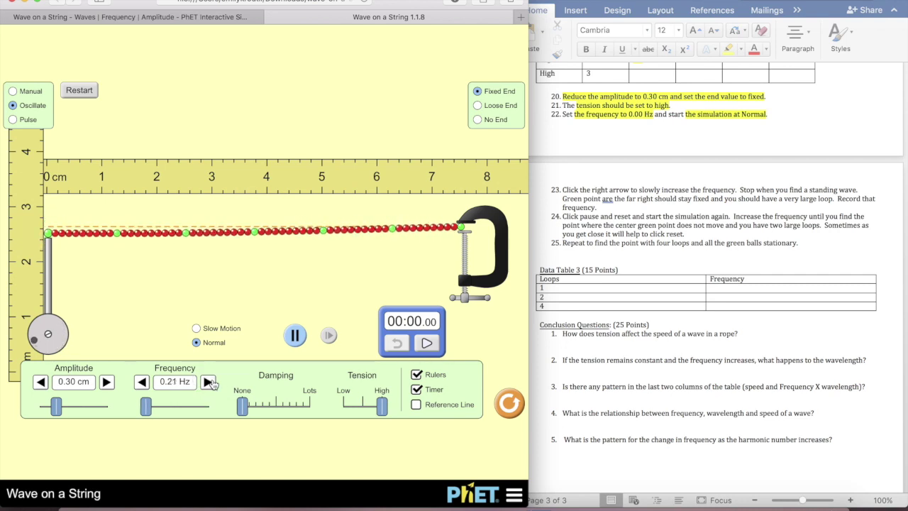
{"action": "left_click", "coordinate": [208, 383]}
{"action": "left_click", "coordinate": [209, 382]}
{"action": "left_click", "coordinate": [208, 383]}
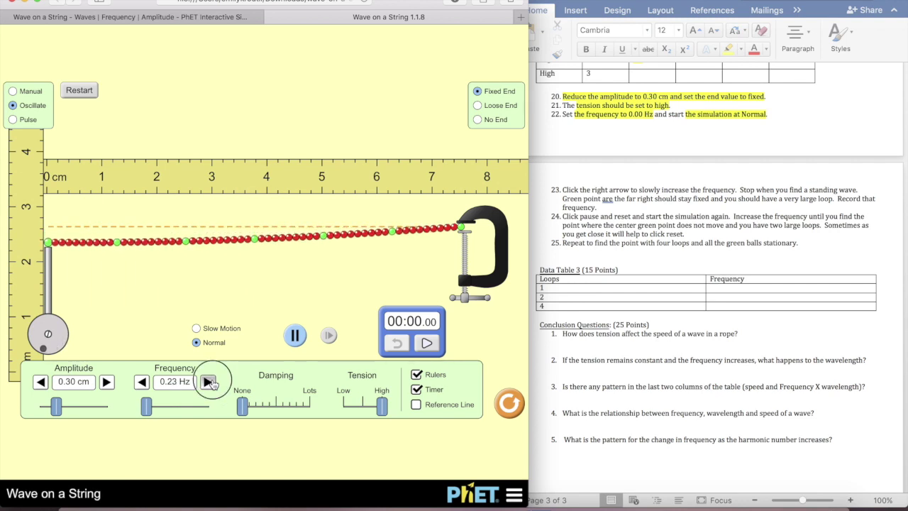
{"action": "left_click", "coordinate": [209, 383]}
{"action": "left_click", "coordinate": [209, 382]}
{"action": "left_click", "coordinate": [209, 382]}
{"action": "left_click", "coordinate": [209, 383]}
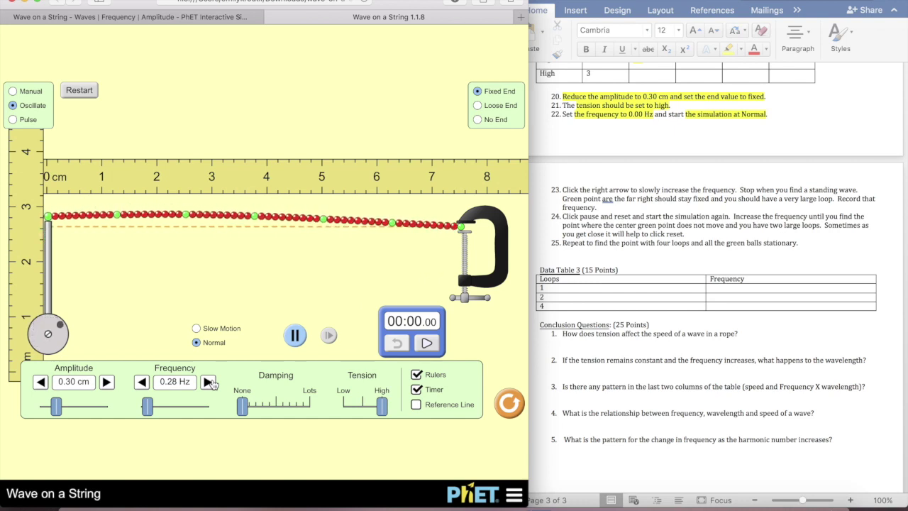
{"action": "left_click", "coordinate": [208, 382]}
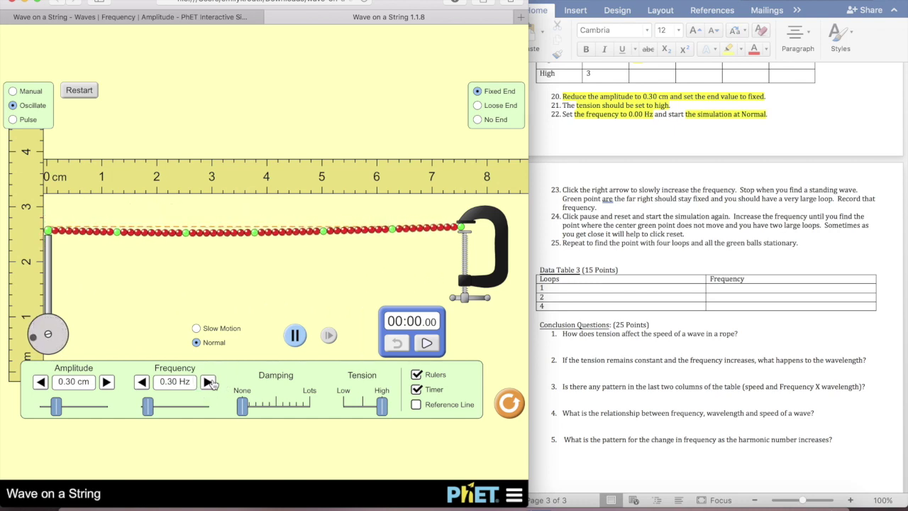
{"action": "left_click", "coordinate": [209, 382]}
{"action": "left_click", "coordinate": [208, 382]}
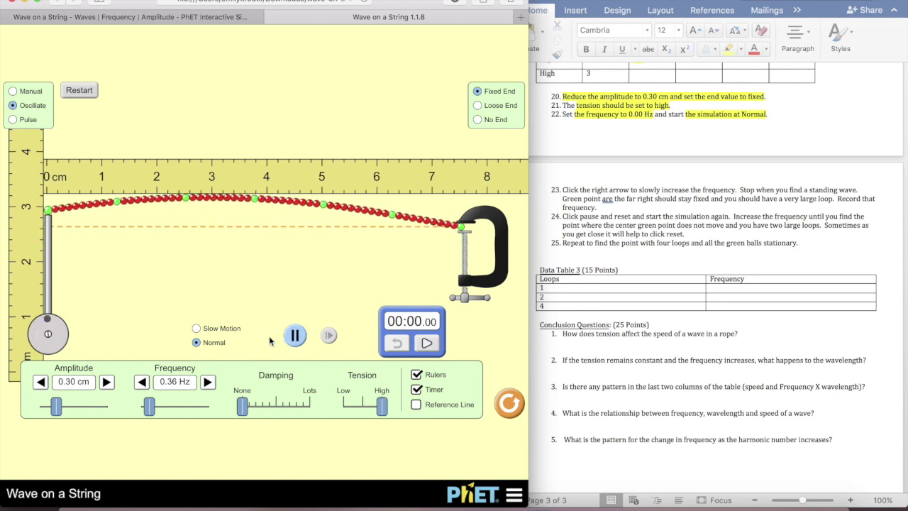
{"action": "left_click", "coordinate": [207, 383]}
{"action": "left_click", "coordinate": [207, 382]}
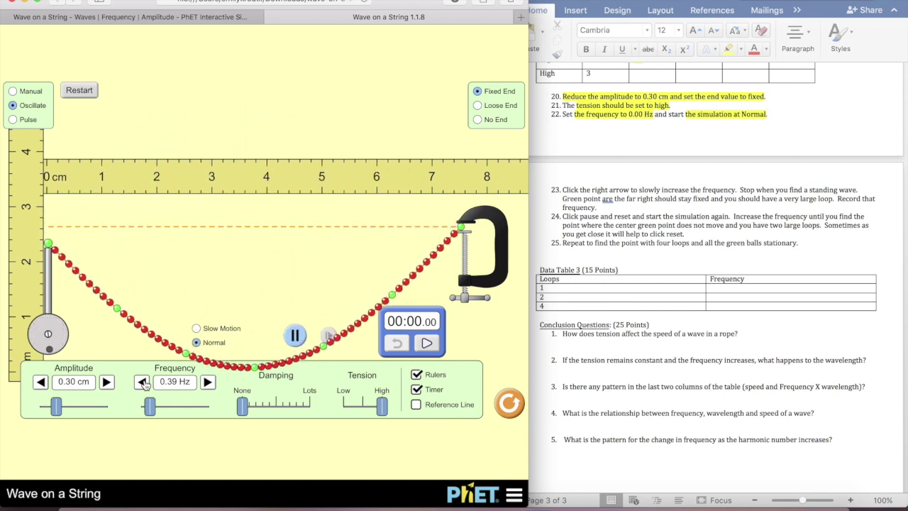
Set the empty Frequency cells of Data Table 3 to red text and enter 0.39 for 1 loop
{"action": "left_click", "coordinate": [756, 49]}
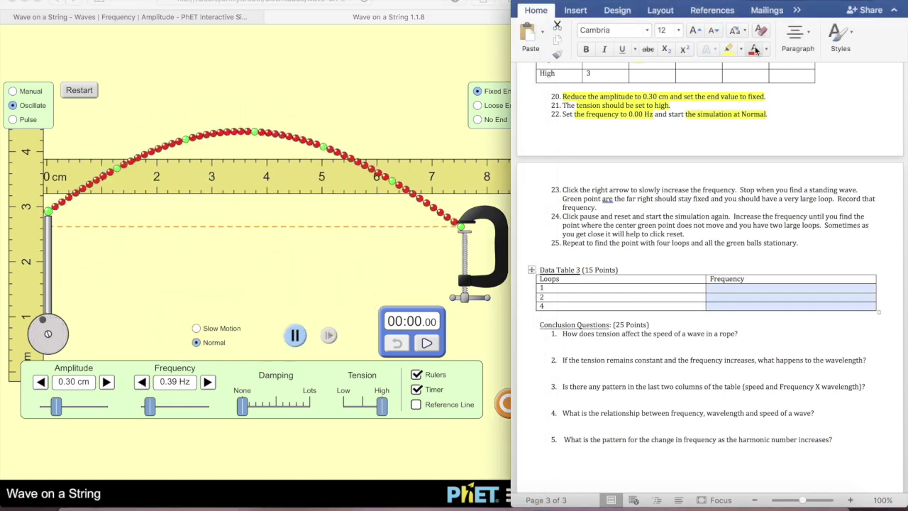
{"action": "left_click", "coordinate": [723, 289]}
{"action": "type", "text": "0.39"}
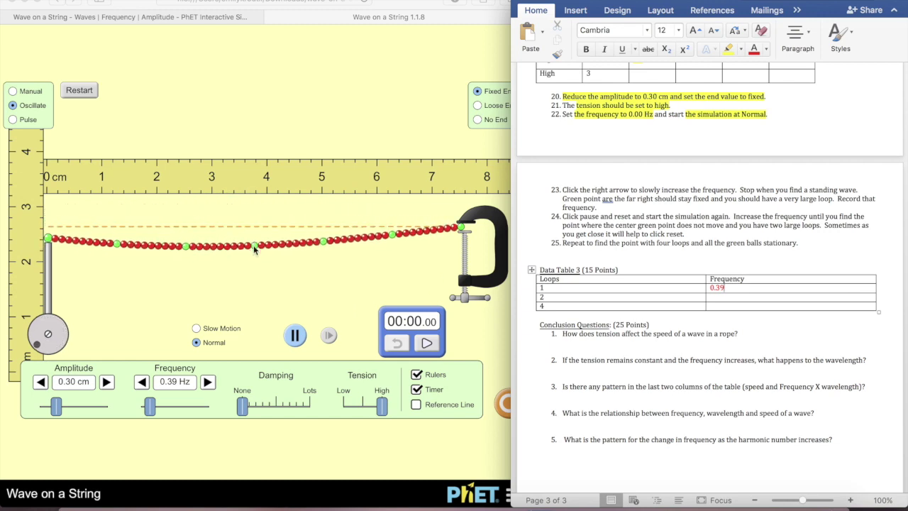
Raise the frequency gradually to 0.84 Hz and restart the wave to test for a two-loop standing wave
{"action": "left_click", "coordinate": [209, 382]}
{"action": "left_click", "coordinate": [209, 382]}
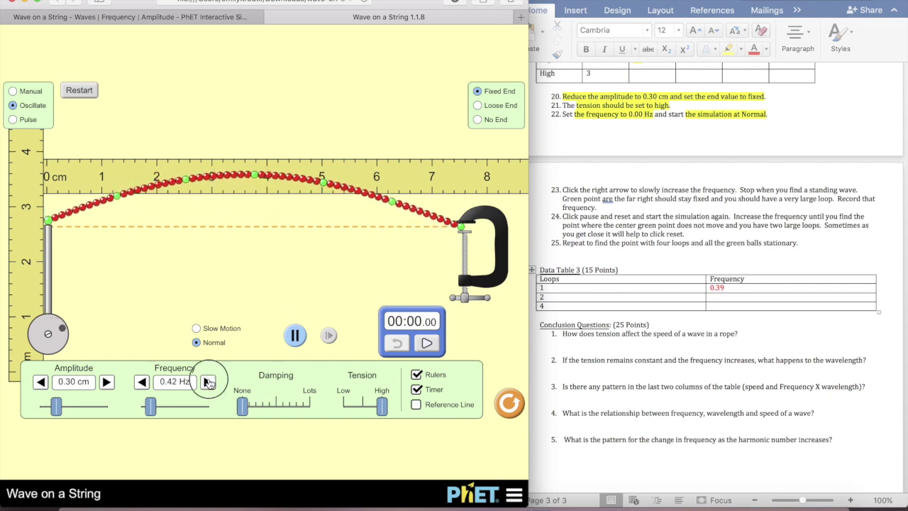
{"action": "left_click", "coordinate": [209, 382]}
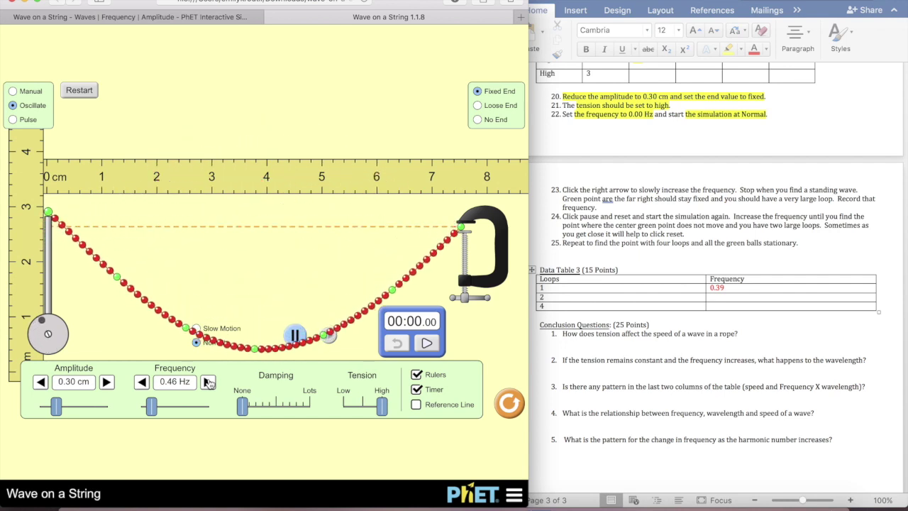
{"action": "left_click", "coordinate": [208, 383]}
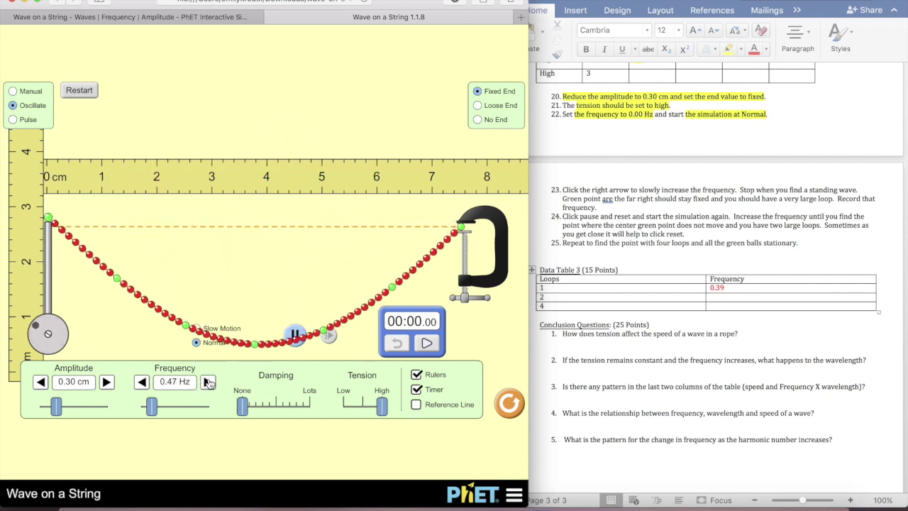
{"action": "left_click", "coordinate": [208, 383]}
{"action": "left_click", "coordinate": [209, 383]}
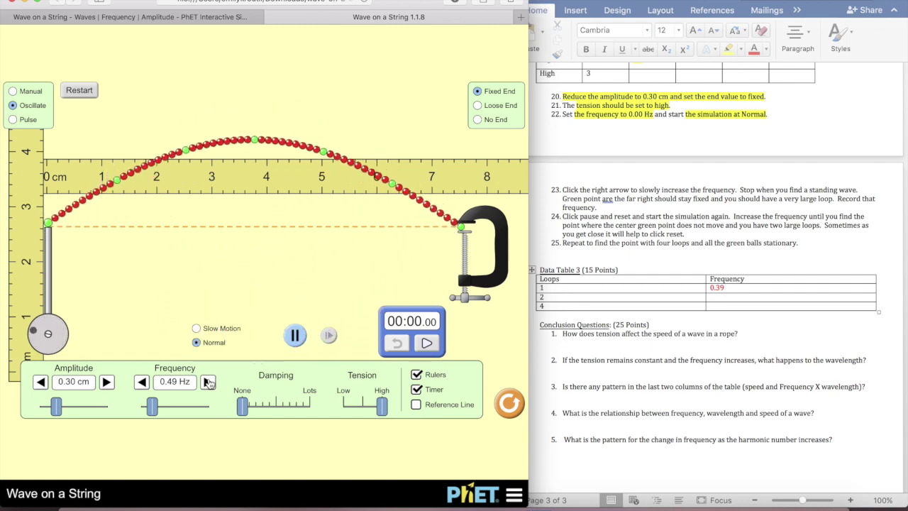
{"action": "left_click", "coordinate": [208, 382]}
{"action": "left_click", "coordinate": [209, 382]}
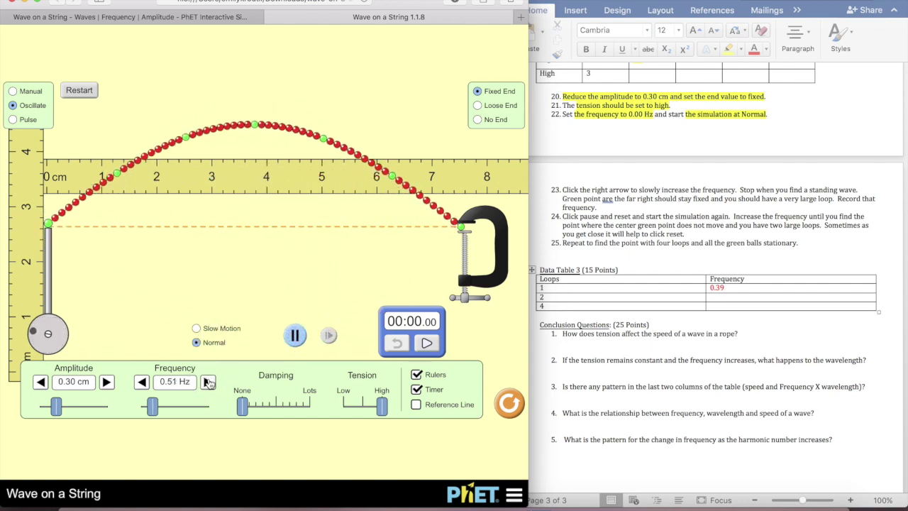
{"action": "left_click", "coordinate": [209, 382]}
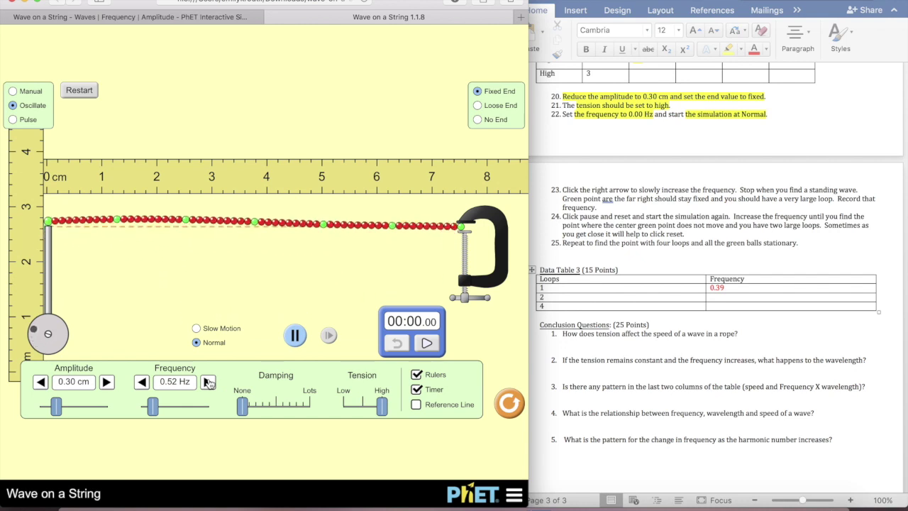
{"action": "left_click", "coordinate": [208, 382]}
{"action": "left_click", "coordinate": [209, 383]}
{"action": "left_click", "coordinate": [208, 383]}
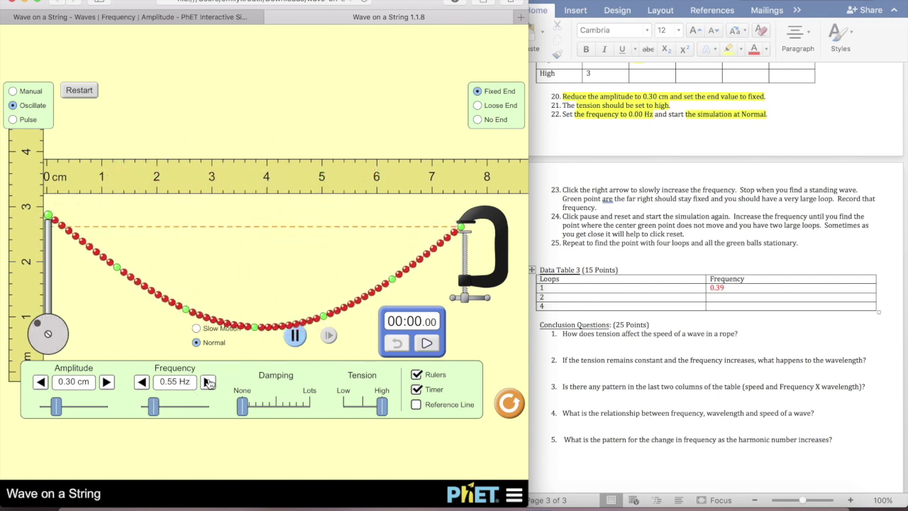
{"action": "left_click", "coordinate": [209, 382]}
{"action": "left_click", "coordinate": [209, 382]}
{"action": "left_click", "coordinate": [209, 382]}
{"action": "left_click", "coordinate": [209, 382]}
{"action": "left_click", "coordinate": [209, 382]}
{"action": "left_click", "coordinate": [208, 383]}
{"action": "left_click", "coordinate": [209, 383]}
{"action": "left_click", "coordinate": [209, 382]}
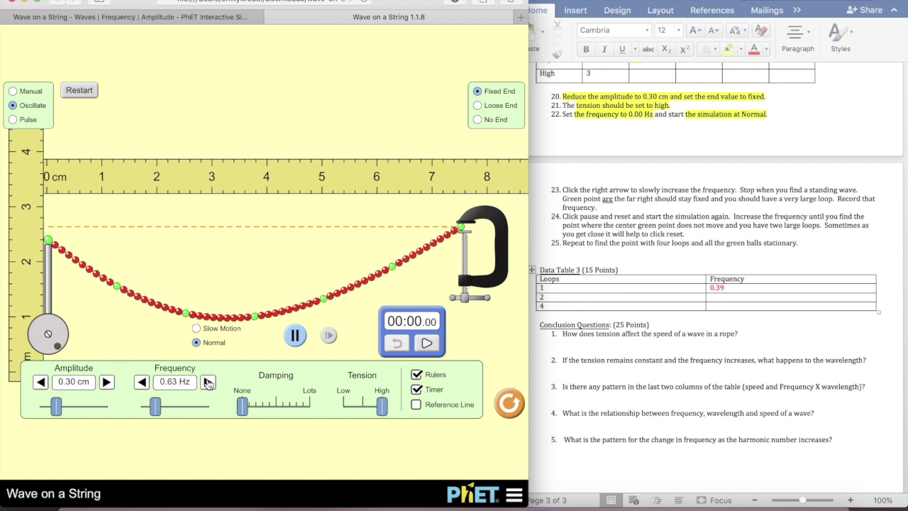
{"action": "left_click", "coordinate": [207, 381]}
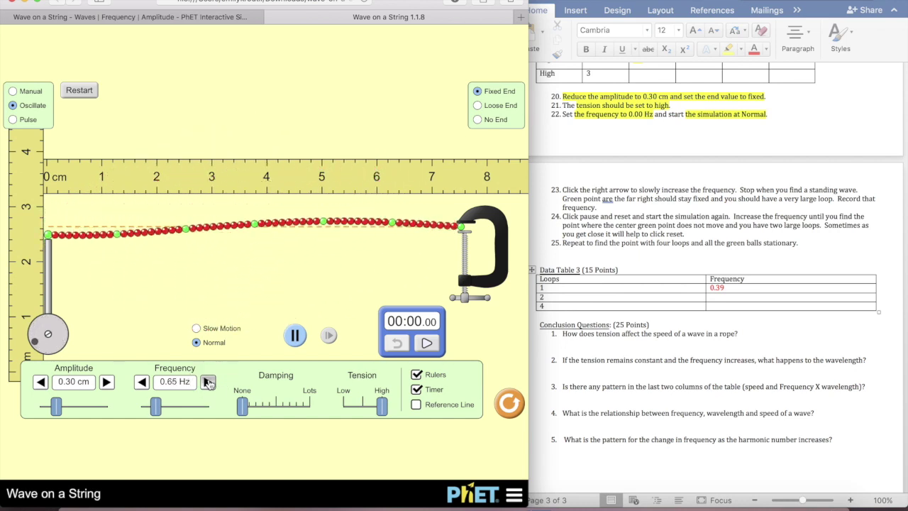
{"action": "left_click", "coordinate": [208, 381]}
{"action": "left_click", "coordinate": [208, 382]}
{"action": "left_click", "coordinate": [208, 381]}
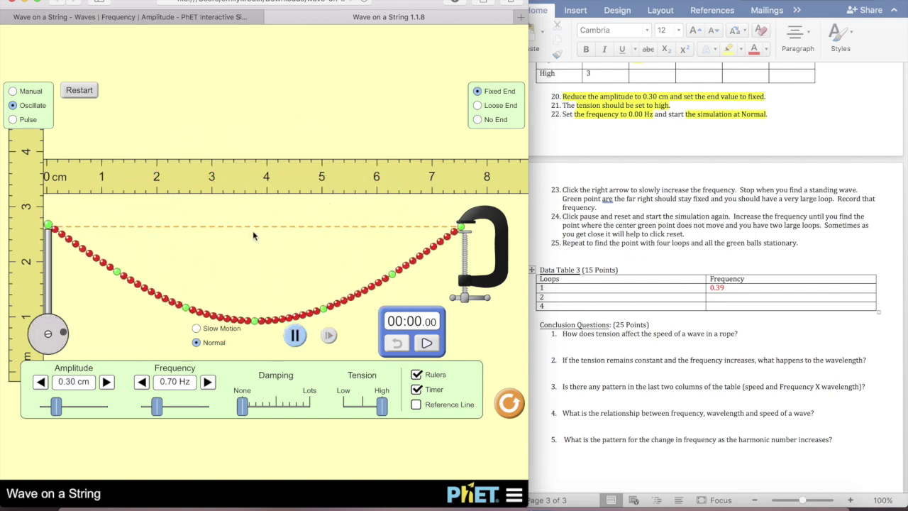
{"action": "left_click", "coordinate": [207, 382]}
{"action": "left_click", "coordinate": [207, 382]}
{"action": "left_click", "coordinate": [208, 382]}
{"action": "left_click", "coordinate": [207, 382]}
{"action": "left_click", "coordinate": [208, 382]}
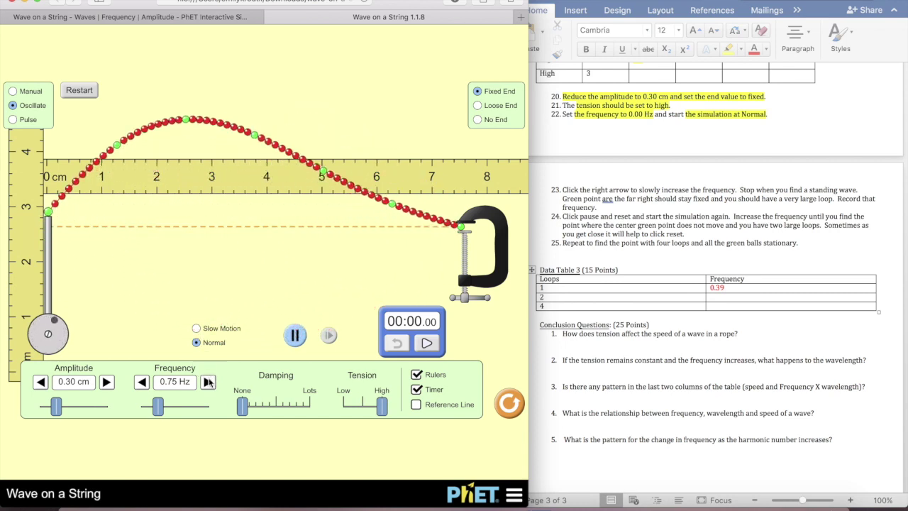
{"action": "left_click", "coordinate": [207, 381]}
{"action": "left_click", "coordinate": [207, 381]}
{"action": "left_click", "coordinate": [208, 382]}
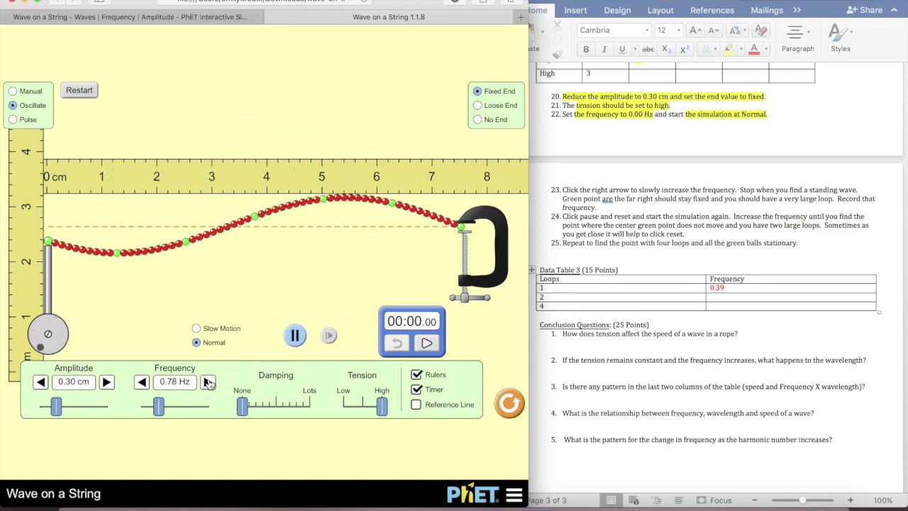
{"action": "left_click", "coordinate": [207, 382]}
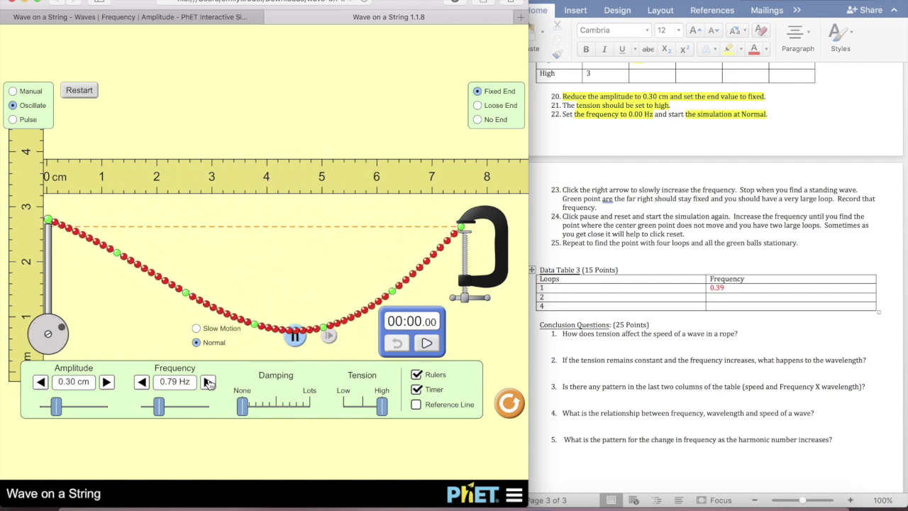
{"action": "left_click", "coordinate": [207, 381]}
{"action": "left_click", "coordinate": [207, 381]}
{"action": "left_click", "coordinate": [207, 381]}
{"action": "left_click", "coordinate": [207, 382]}
{"action": "left_click", "coordinate": [208, 382]}
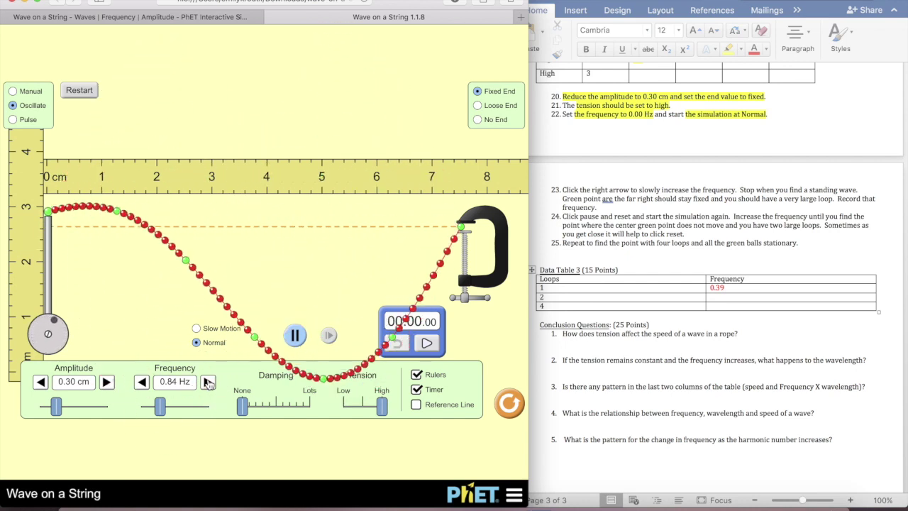
{"action": "left_click", "coordinate": [74, 97]}
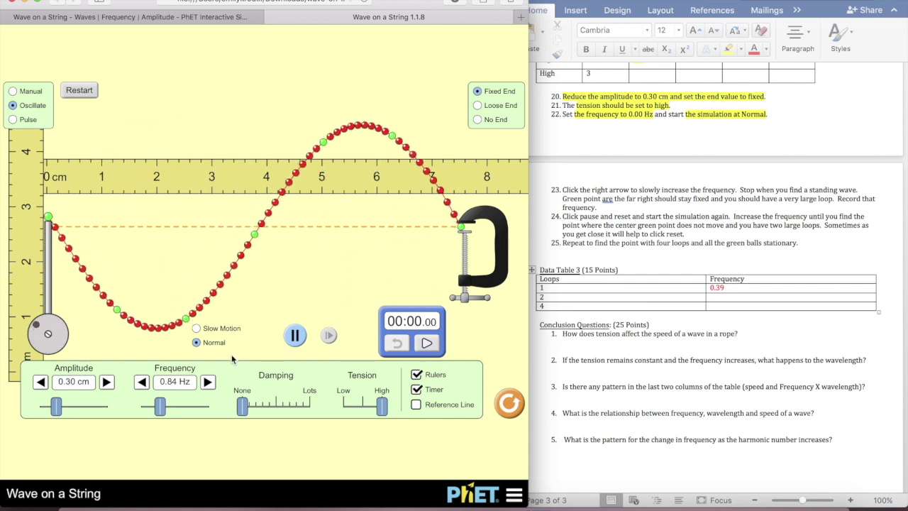
Increase the frequency to 0.86 Hz and restart the wave to check whether the center green point stays still
{"action": "left_click", "coordinate": [208, 381]}
{"action": "left_click", "coordinate": [208, 382]}
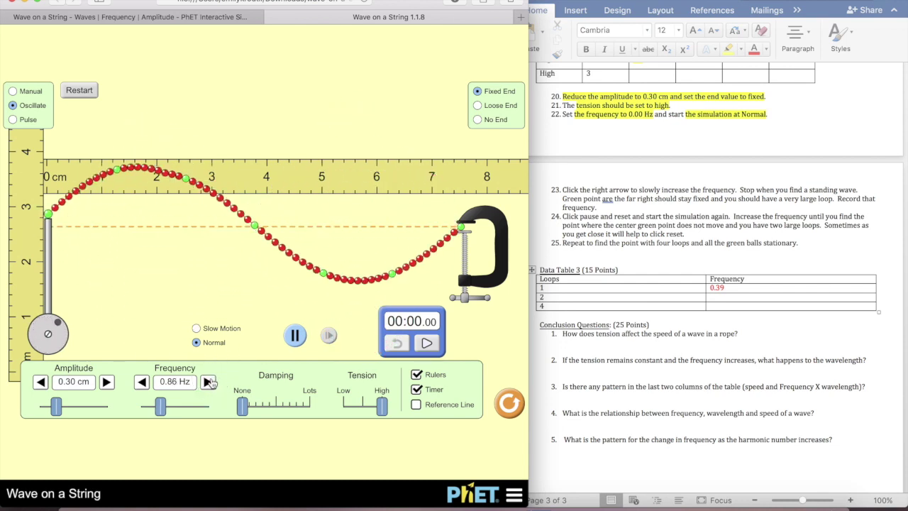
{"action": "left_click", "coordinate": [76, 94]}
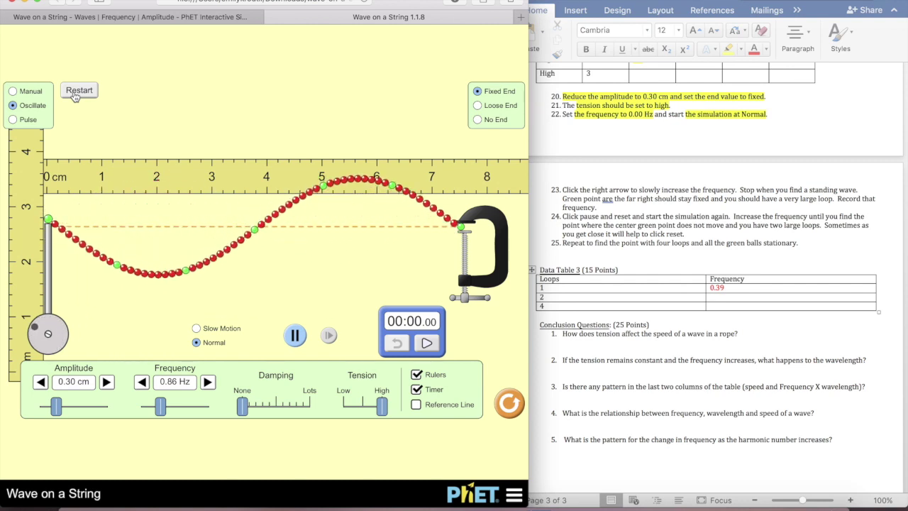
Test the two-loop standing wave at 0.90, 0.88 and 0.86 Hz, restarting the wave at each frequency
{"action": "left_click", "coordinate": [208, 382]}
{"action": "left_click", "coordinate": [78, 91]}
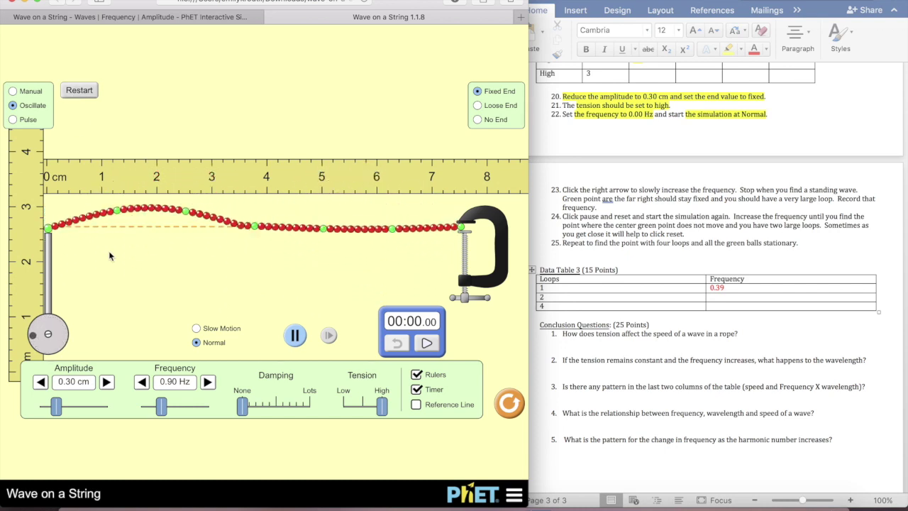
{"action": "left_click", "coordinate": [142, 382]}
{"action": "left_click", "coordinate": [142, 382]}
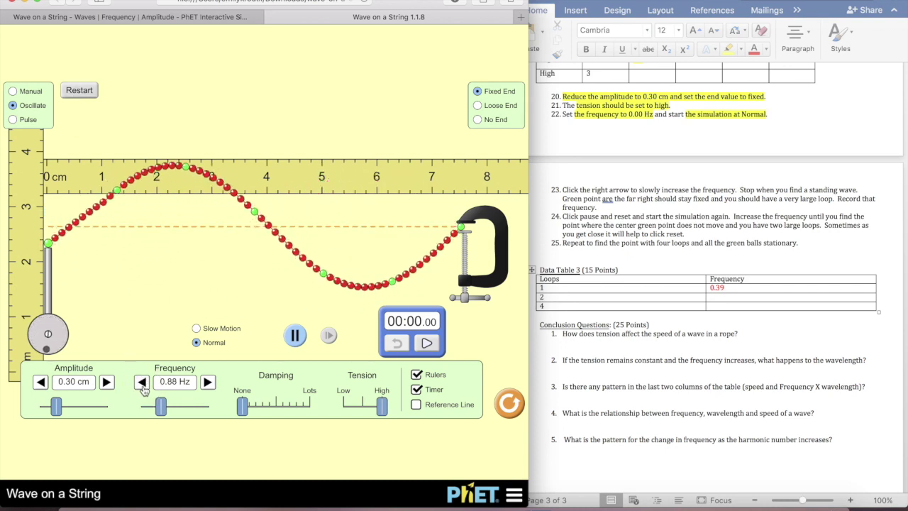
{"action": "left_click", "coordinate": [78, 90]}
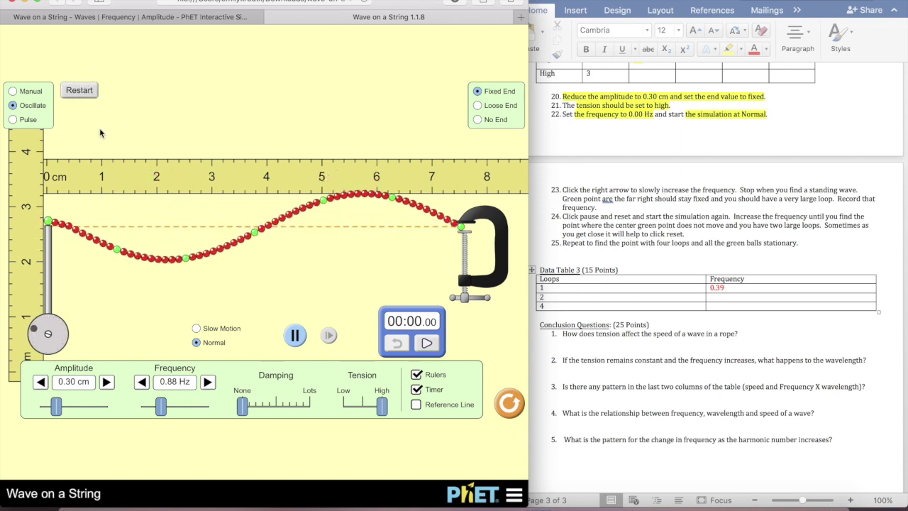
{"action": "left_click", "coordinate": [142, 383]}
{"action": "left_click", "coordinate": [142, 382]}
{"action": "left_click", "coordinate": [79, 90]}
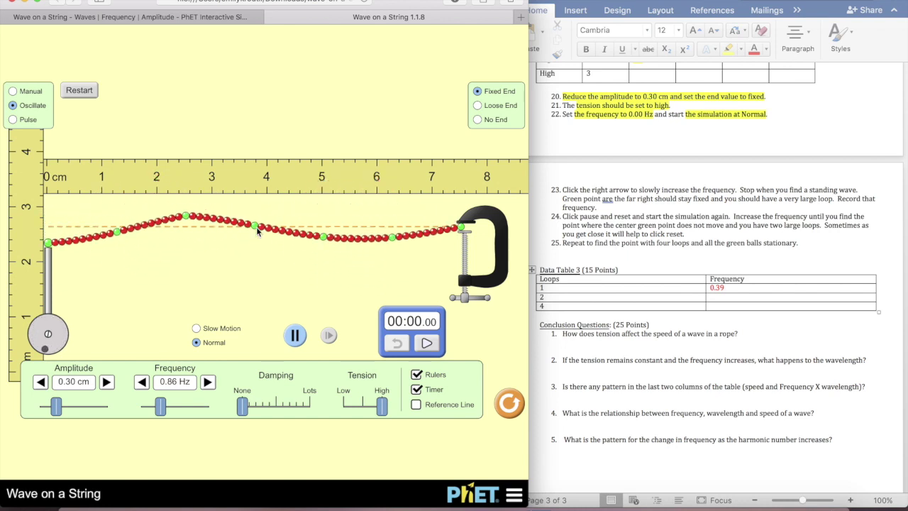
Lower the frequency to 0.84 Hz and restart the wave, and repeat the test at 0.86 Hz
{"action": "left_click", "coordinate": [143, 382]}
{"action": "left_click", "coordinate": [143, 382]}
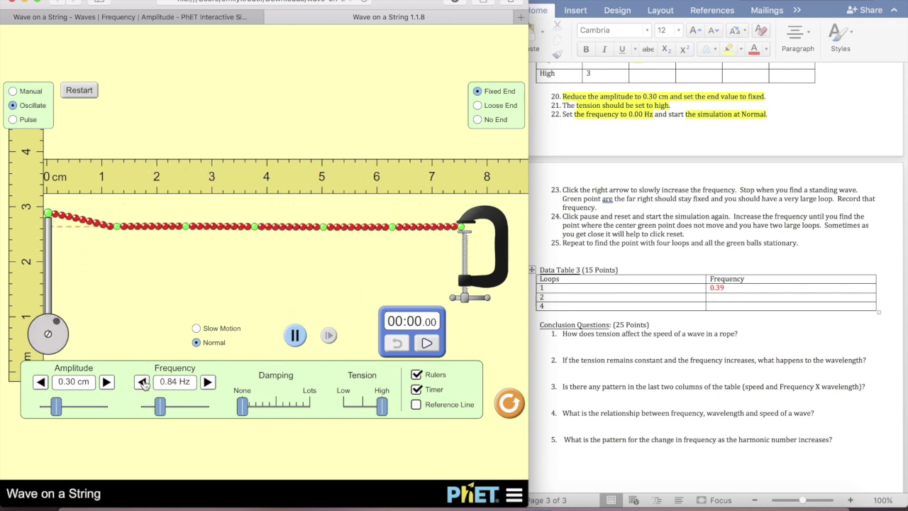
{"action": "left_click", "coordinate": [78, 91]}
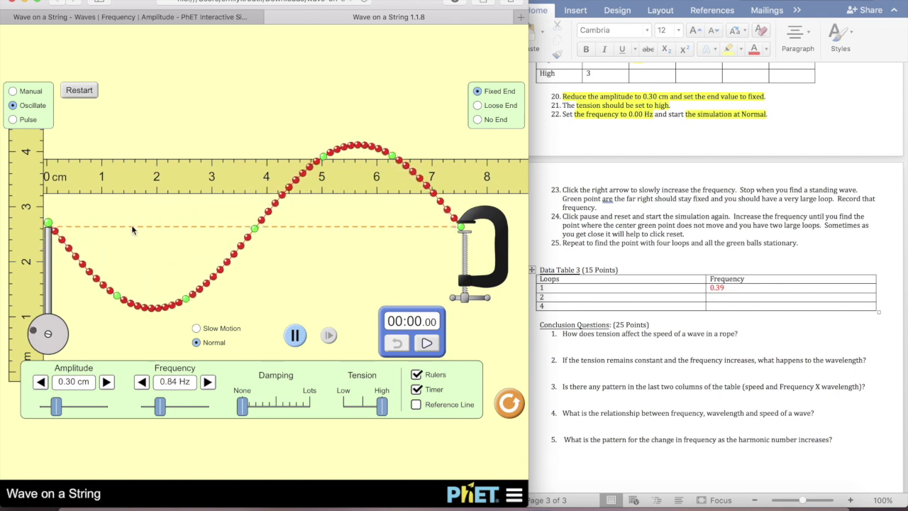
{"action": "left_click", "coordinate": [143, 383]}
{"action": "left_click", "coordinate": [207, 381]}
{"action": "left_click", "coordinate": [142, 383]}
{"action": "left_click", "coordinate": [90, 99]}
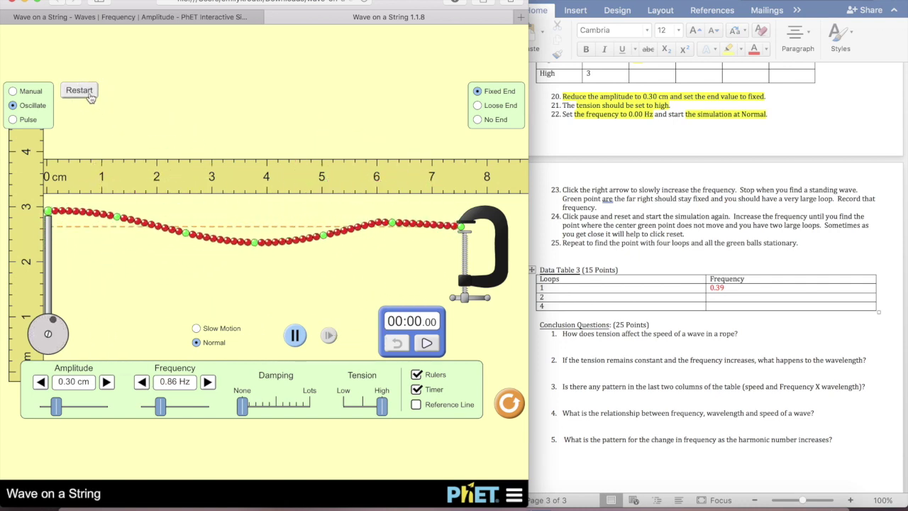
Lower the frequency stepwise from 0.85 Hz to 0.81 Hz, restarting the wave between changes to check the center green point
{"action": "left_click", "coordinate": [142, 382]}
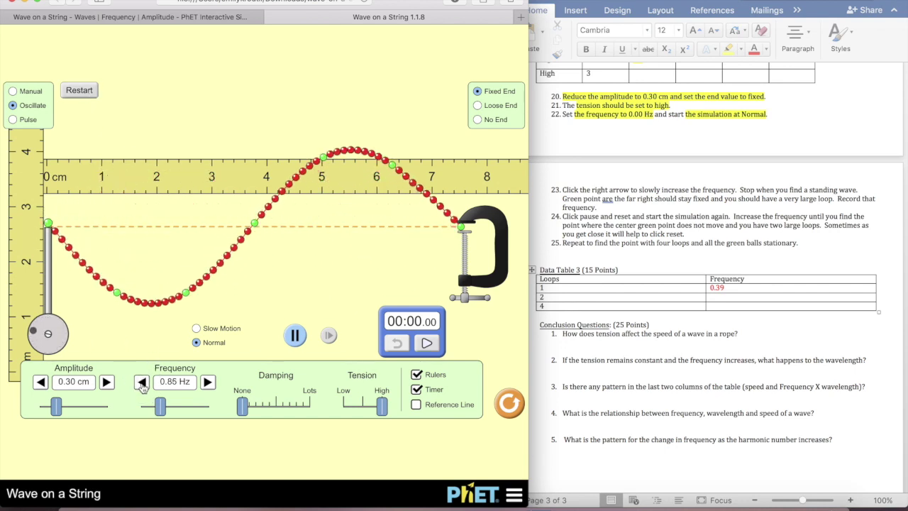
{"action": "left_click", "coordinate": [79, 91]}
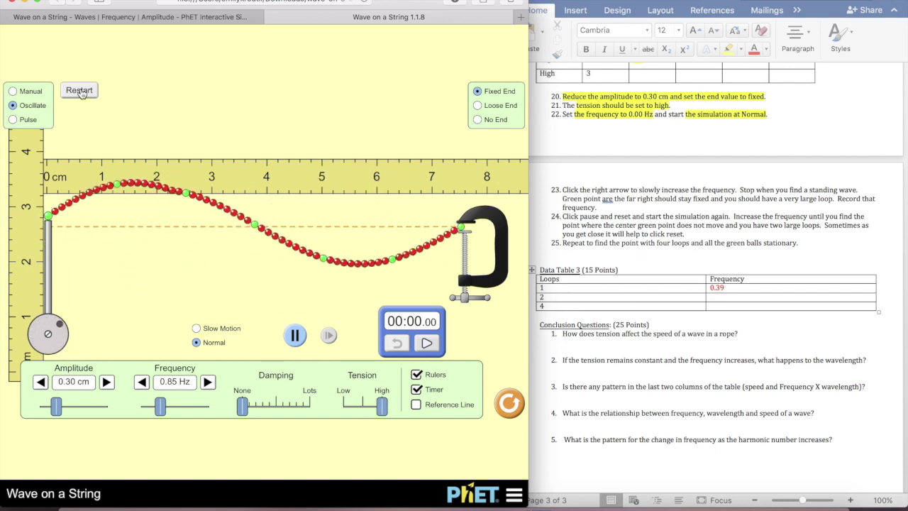
{"action": "left_click", "coordinate": [141, 382]}
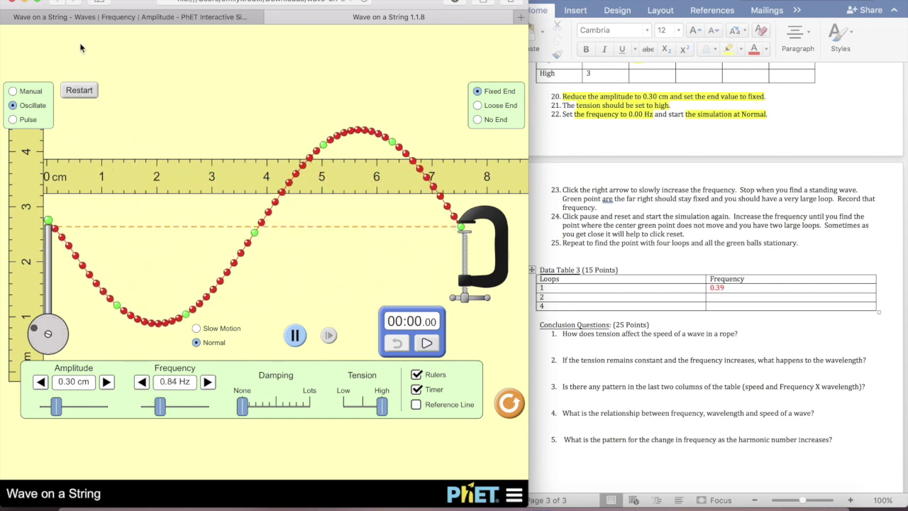
{"action": "left_click", "coordinate": [78, 90]}
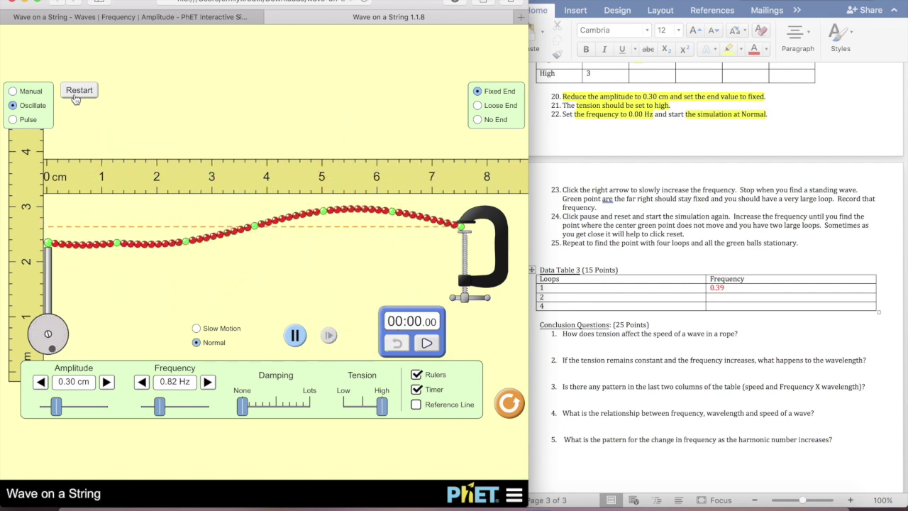
{"action": "key", "text": "Left"}
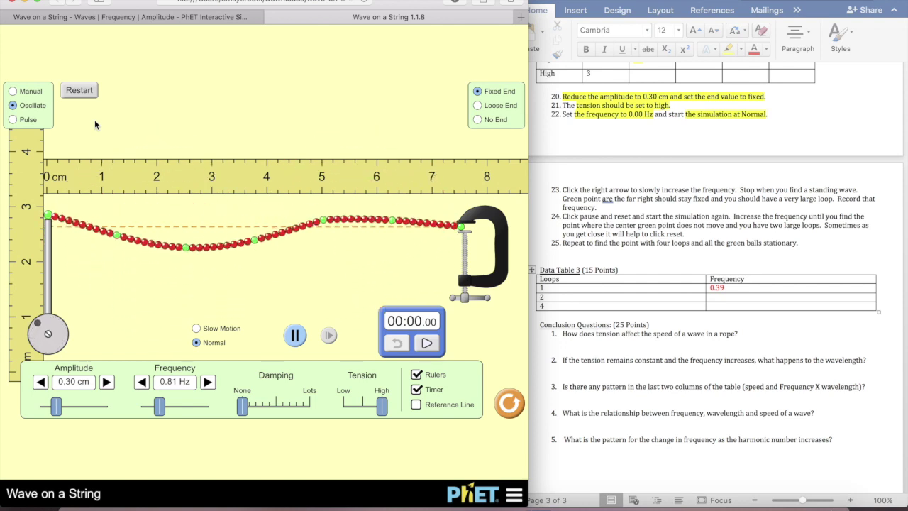
Raise the frequency to 0.82 Hz and on to 0.83 Hz, restarting the wave each time to check for two loops
{"action": "left_click", "coordinate": [207, 381]}
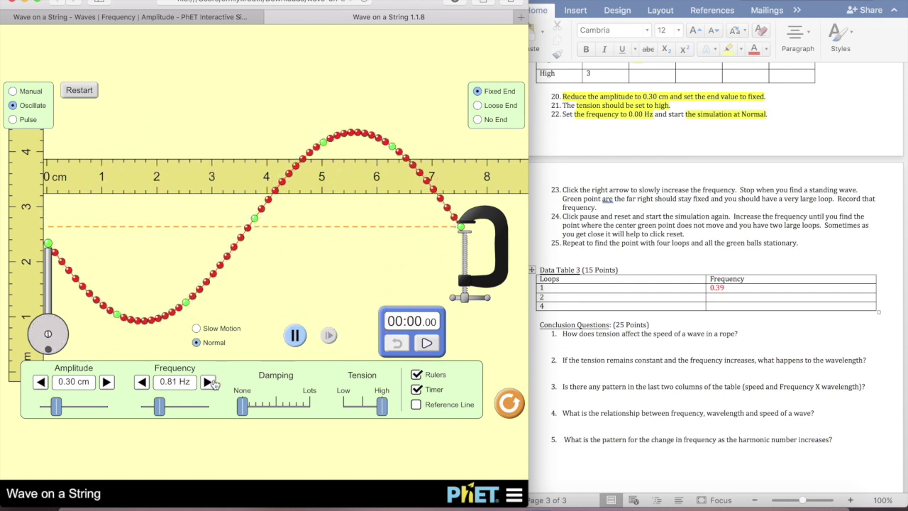
{"action": "left_click", "coordinate": [78, 91]}
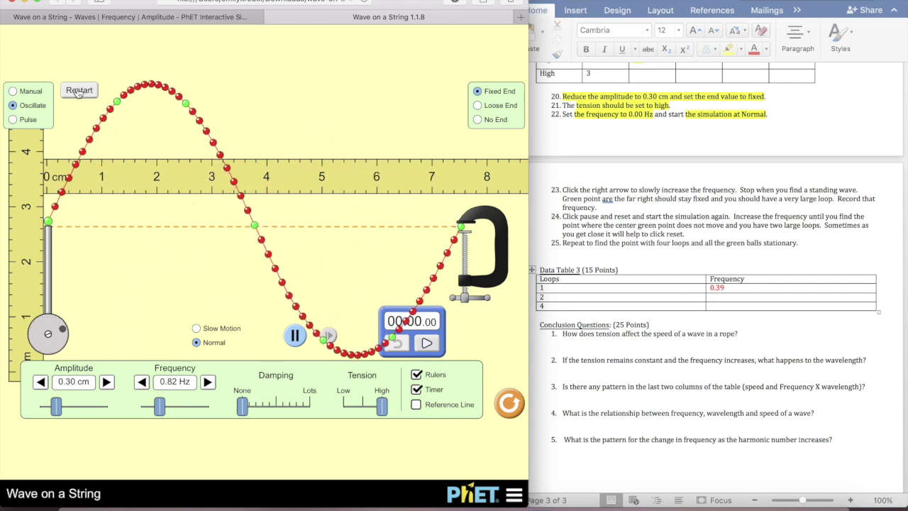
{"action": "left_click", "coordinate": [78, 91]}
{"action": "left_click", "coordinate": [207, 382]}
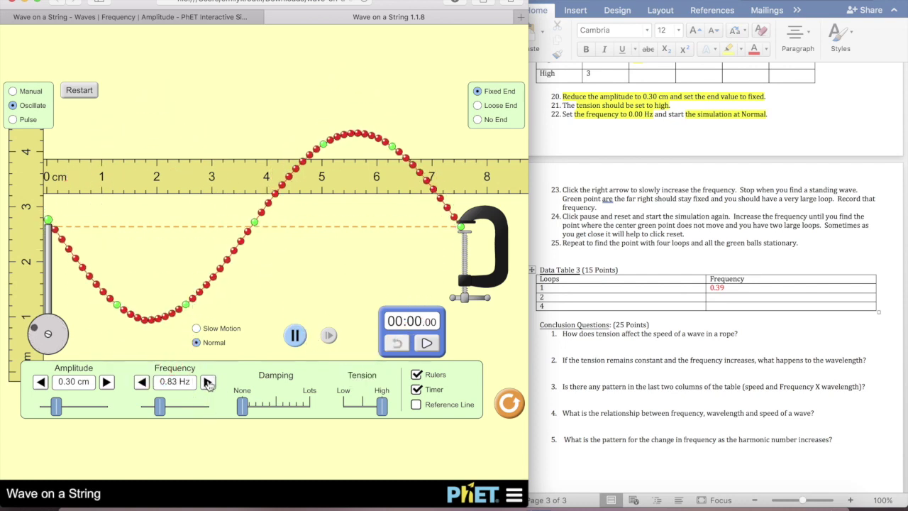
{"action": "left_click", "coordinate": [77, 90]}
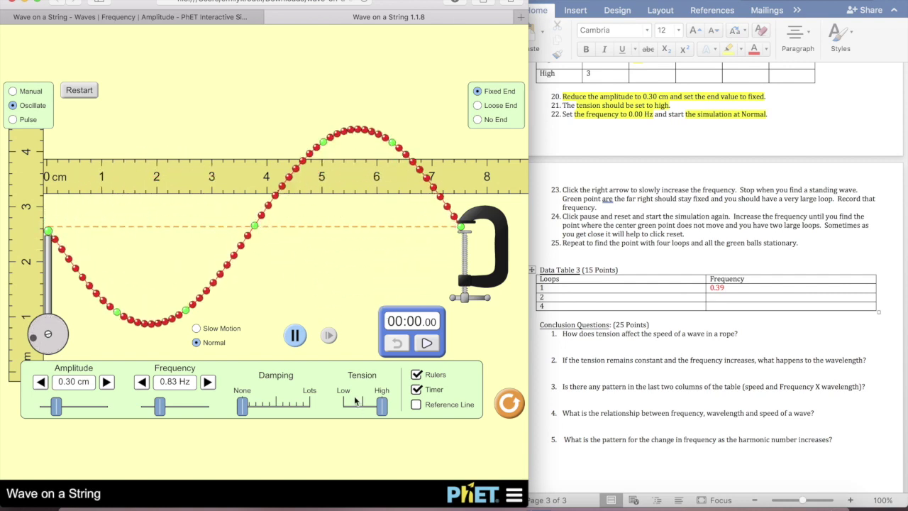
Enter 0.83 as the frequency for 2 loops in Data Table 3
{"action": "left_click", "coordinate": [721, 305]}
{"action": "type", "text": "0.83"}
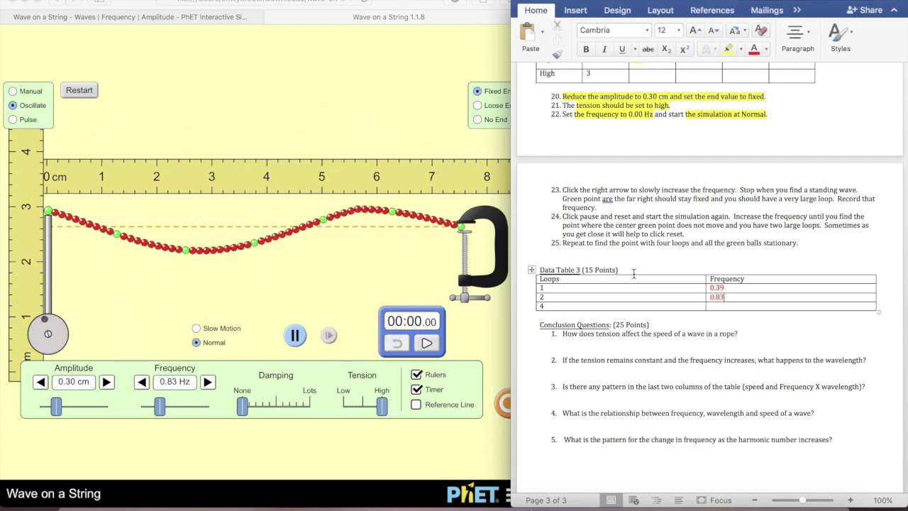
Pause the simulation, reset the wave, raise the frequency to 1.32 Hz, and run it again to look for four loops
{"action": "left_click", "coordinate": [61, 92]}
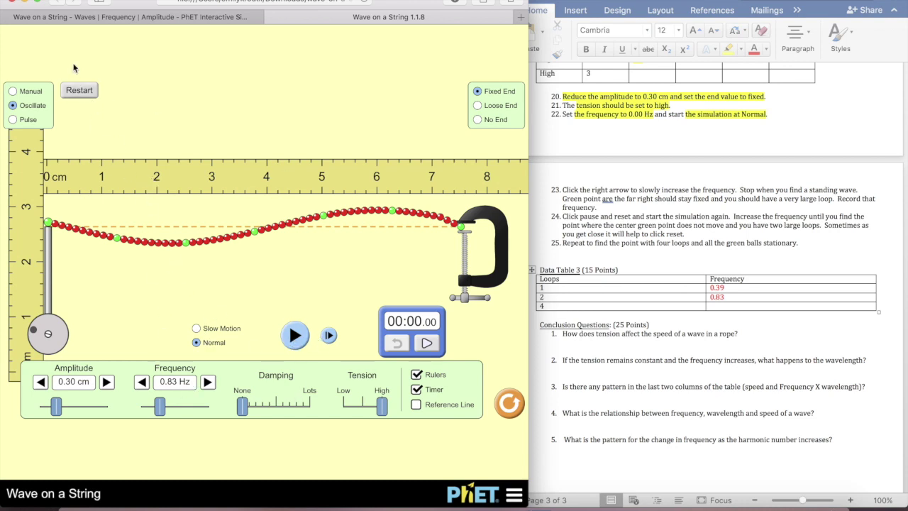
{"action": "left_click", "coordinate": [79, 91]}
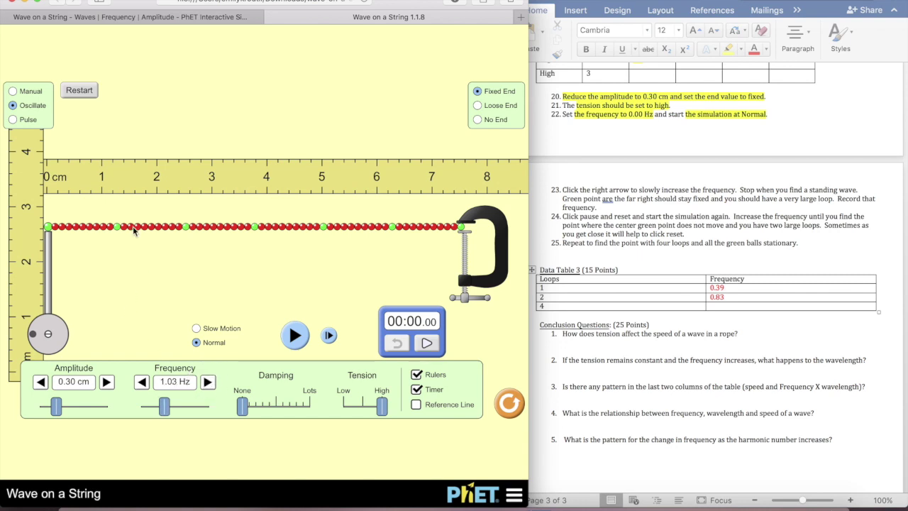
{"action": "left_click", "coordinate": [293, 336]}
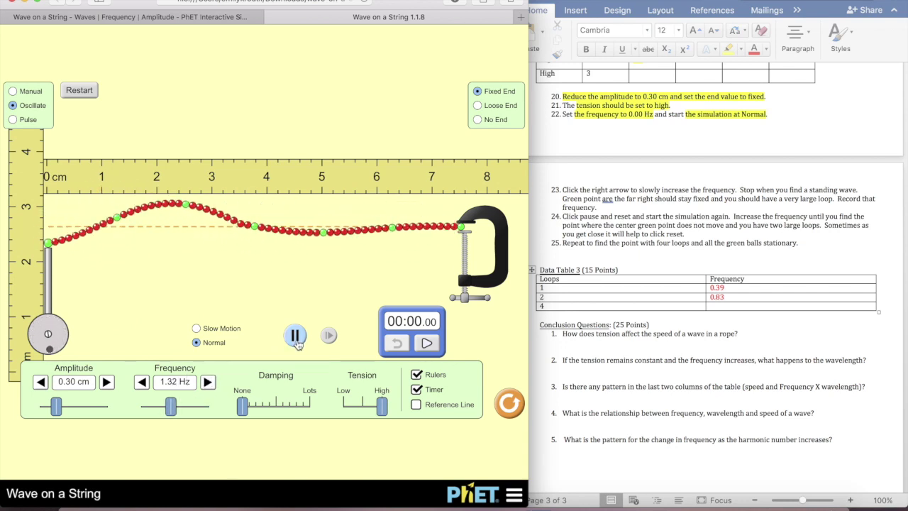
{"action": "left_click", "coordinate": [79, 91]}
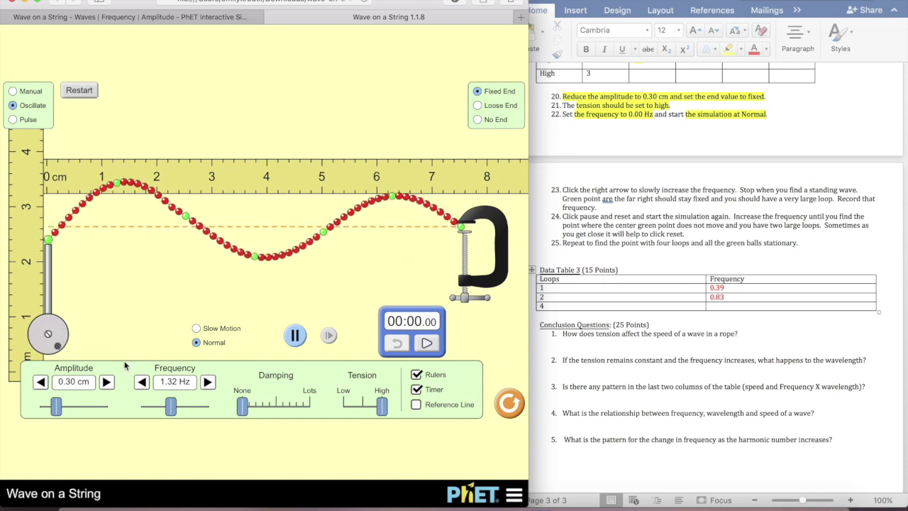
Raise the frequency to 1.51 Hz and restart the wave to test for a four-loop standing wave
{"action": "left_click", "coordinate": [208, 383]}
{"action": "left_click", "coordinate": [208, 382]}
{"action": "left_click", "coordinate": [207, 383]}
{"action": "left_click", "coordinate": [208, 382]}
{"action": "left_click", "coordinate": [208, 382]}
{"action": "left_click", "coordinate": [208, 382]}
{"action": "left_click", "coordinate": [208, 383]}
{"action": "left_click", "coordinate": [80, 91]}
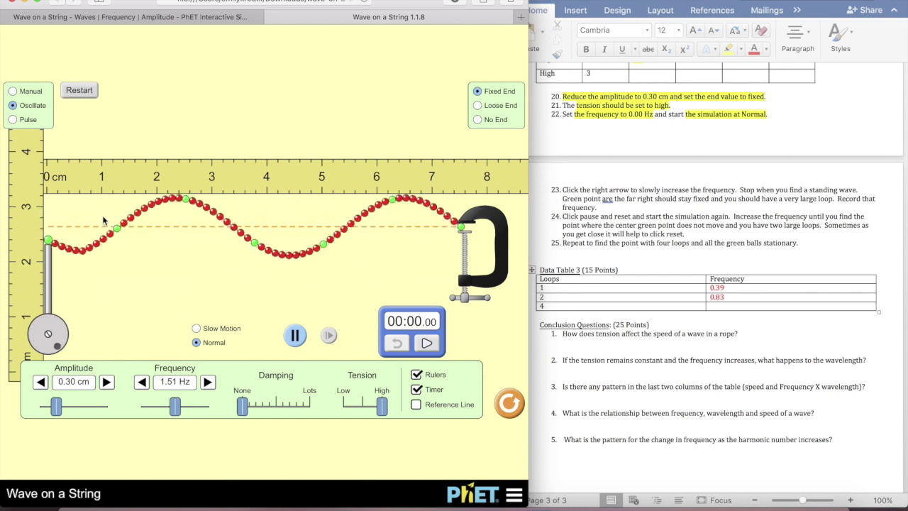
Increase the frequency to 1.54 Hz and restart the wave to check whether the green balls stay still
{"action": "left_click", "coordinate": [207, 382]}
{"action": "left_click", "coordinate": [208, 382]}
{"action": "left_click", "coordinate": [208, 382]}
{"action": "left_click", "coordinate": [82, 90]}
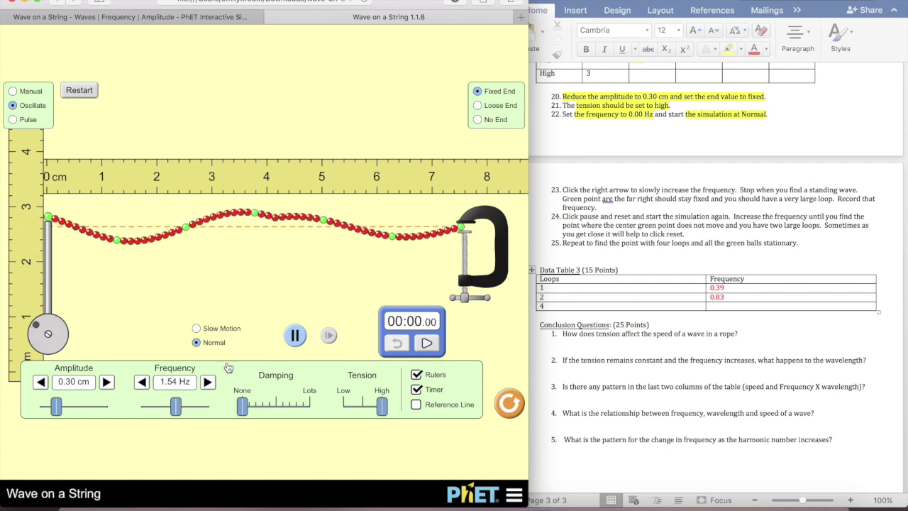
Raise the frequency to 1.57 Hz and on to 1.60 Hz, restarting the wave at each value
{"action": "left_click", "coordinate": [207, 381]}
{"action": "left_click", "coordinate": [78, 90]}
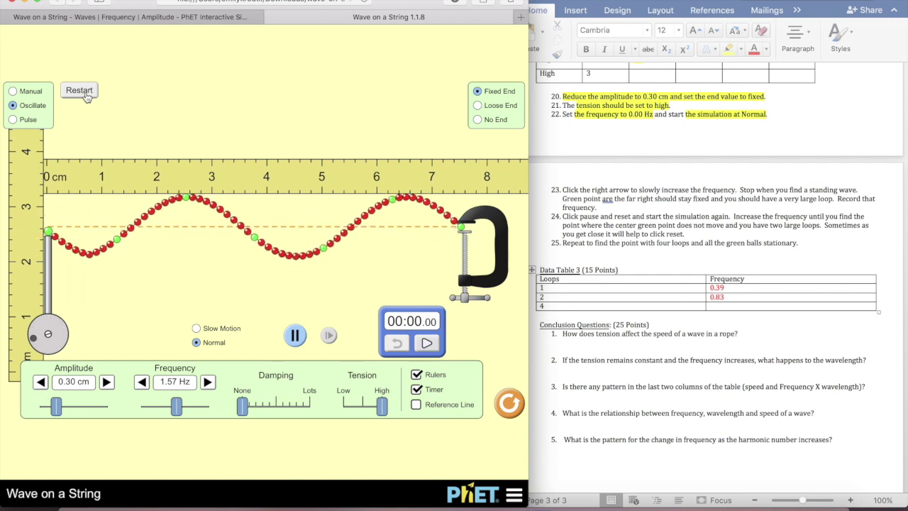
{"action": "left_click", "coordinate": [85, 95]}
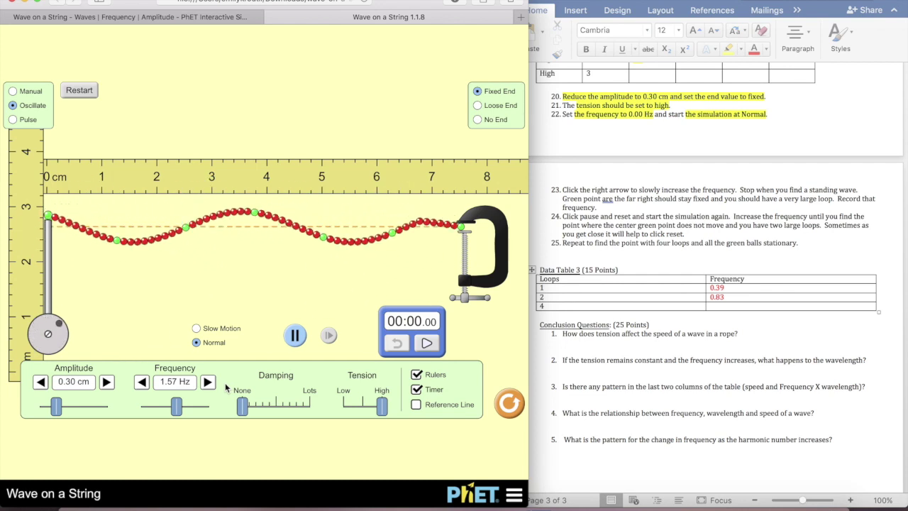
{"action": "left_click", "coordinate": [79, 92]}
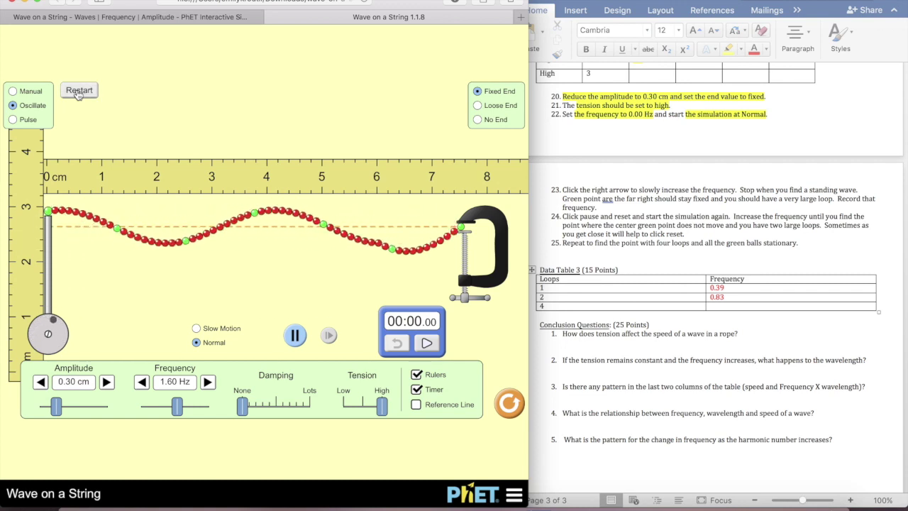
{"action": "left_click", "coordinate": [79, 91]}
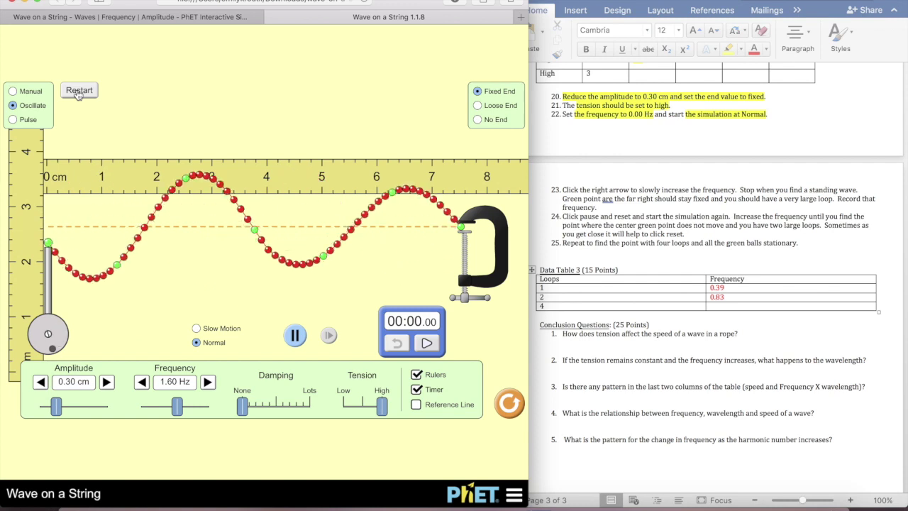
Raise the frequency to 1.65 Hz and on to 1.66 Hz, restarting the wave each time to check for four loops
{"action": "left_click", "coordinate": [208, 381]}
{"action": "left_click", "coordinate": [76, 94]}
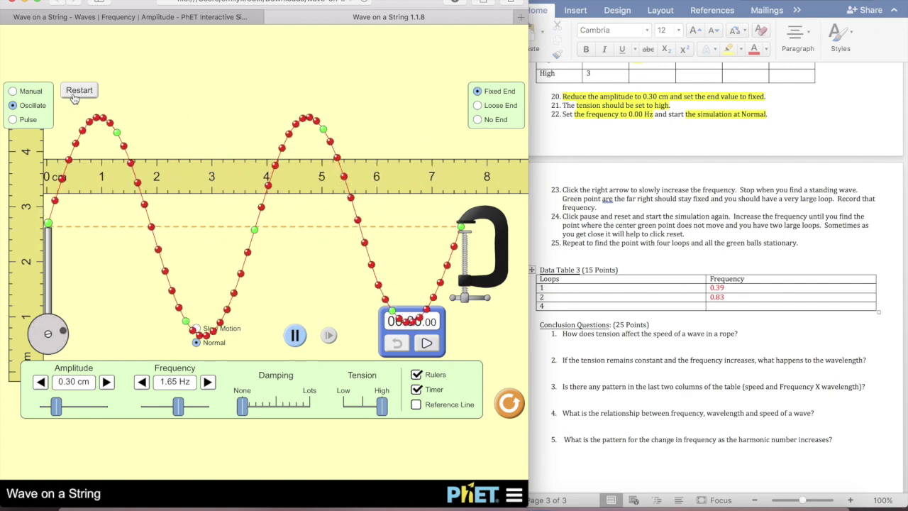
{"action": "left_click", "coordinate": [207, 382]}
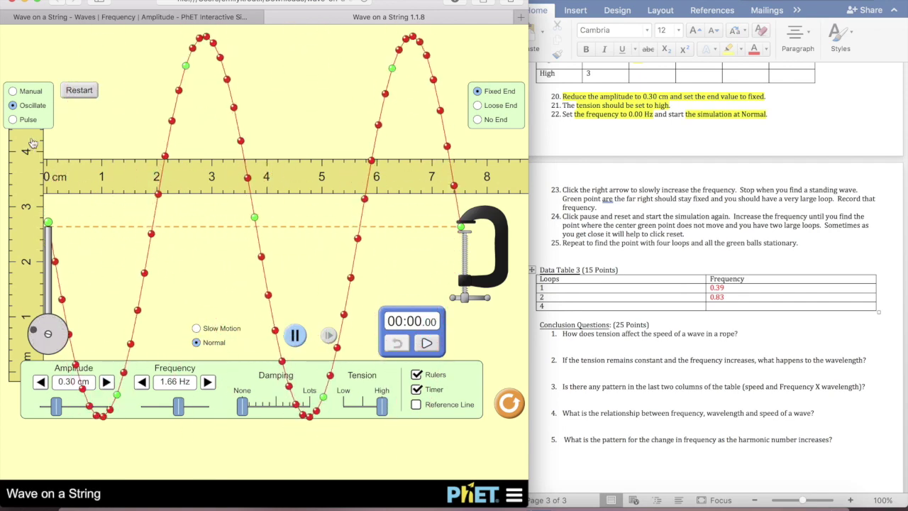
{"action": "left_click", "coordinate": [79, 91]}
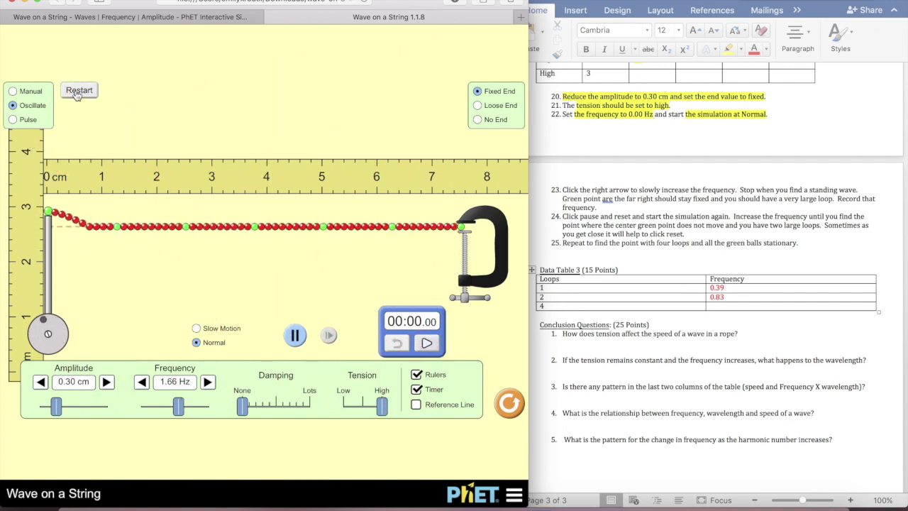
Pause the simulation and enter 1.66 as the frequency for 4 loops in Data Table 3
{"action": "left_click", "coordinate": [295, 335]}
{"action": "left_click", "coordinate": [725, 307]}
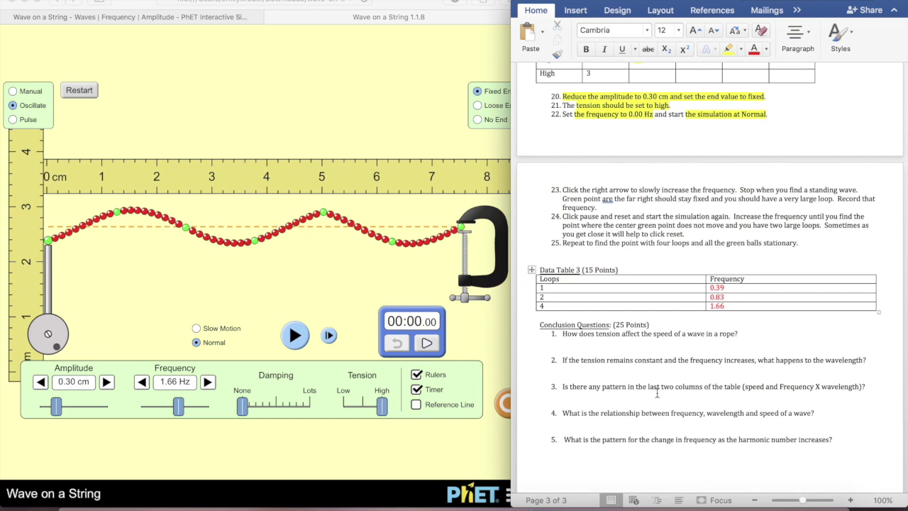
{"action": "key", "text": "Up"}
Review Data Table 2, Data Table 3 and the conclusion questions in the lab document
{"action": "scroll", "coordinate": [659, 391], "scroll_direction": "down", "scroll_amount": 2}
{"action": "scroll", "coordinate": [657, 394], "scroll_direction": "up", "scroll_amount": 6}
{"action": "scroll", "coordinate": [657, 394], "scroll_direction": "down", "scroll_amount": 10}
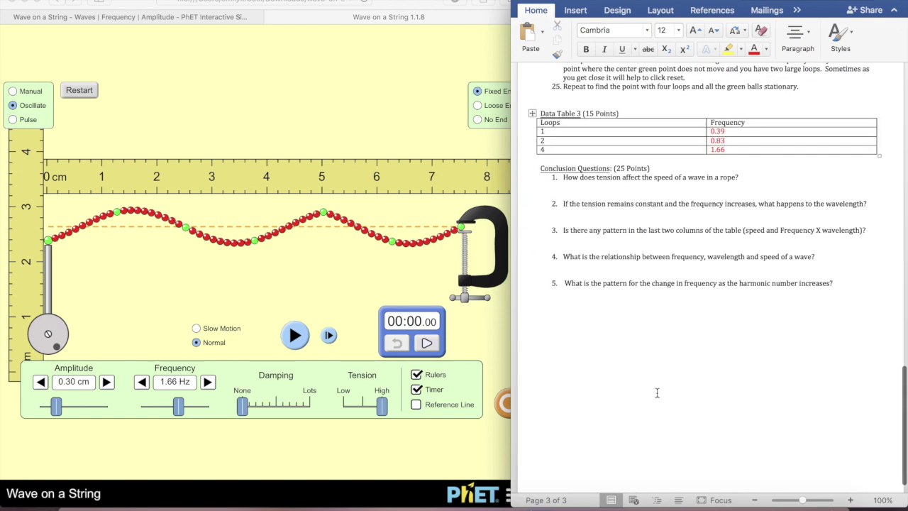
{"action": "scroll", "coordinate": [657, 393], "scroll_direction": "up", "scroll_amount": 5}
{"action": "scroll", "coordinate": [657, 394], "scroll_direction": "up", "scroll_amount": 9}
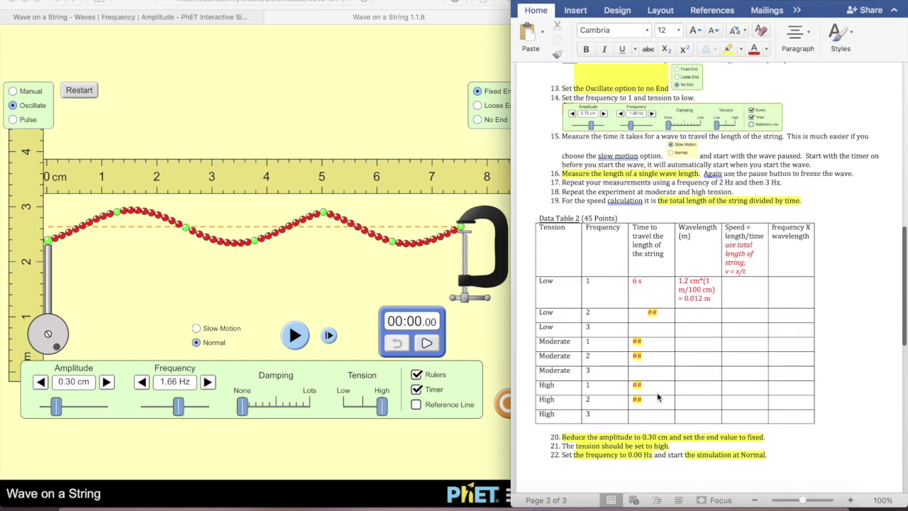
{"action": "scroll", "coordinate": [657, 397], "scroll_direction": "up", "scroll_amount": 2}
{"action": "scroll", "coordinate": [591, 301], "scroll_direction": "down", "scroll_amount": 10}
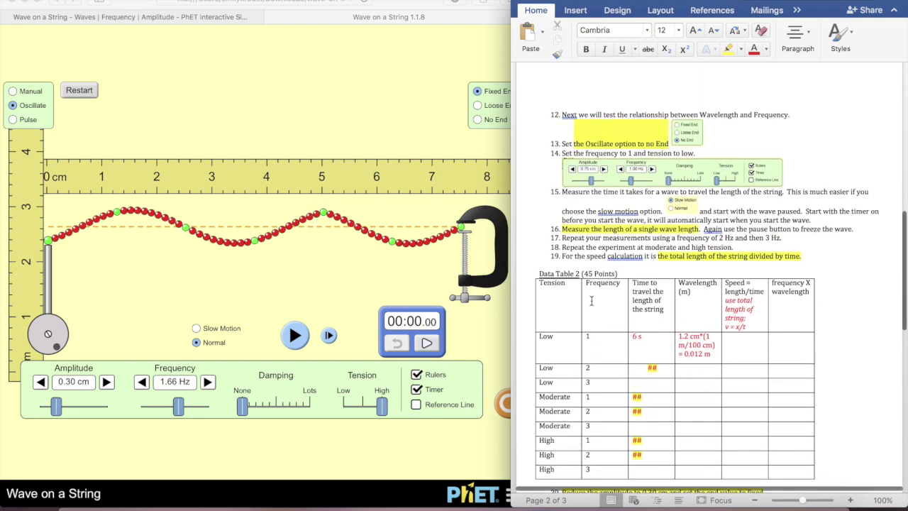
{"action": "scroll", "coordinate": [591, 301], "scroll_direction": "down", "scroll_amount": 15}
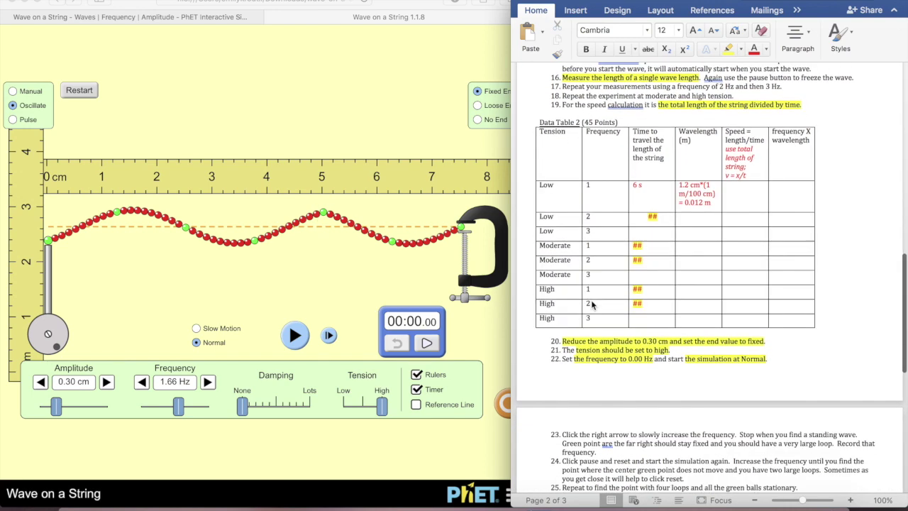
{"action": "left_click", "coordinate": [725, 298]}
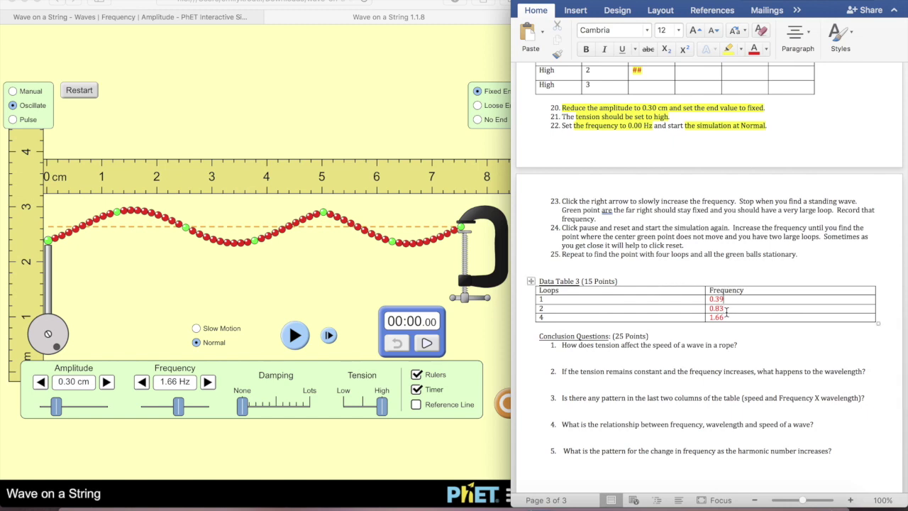